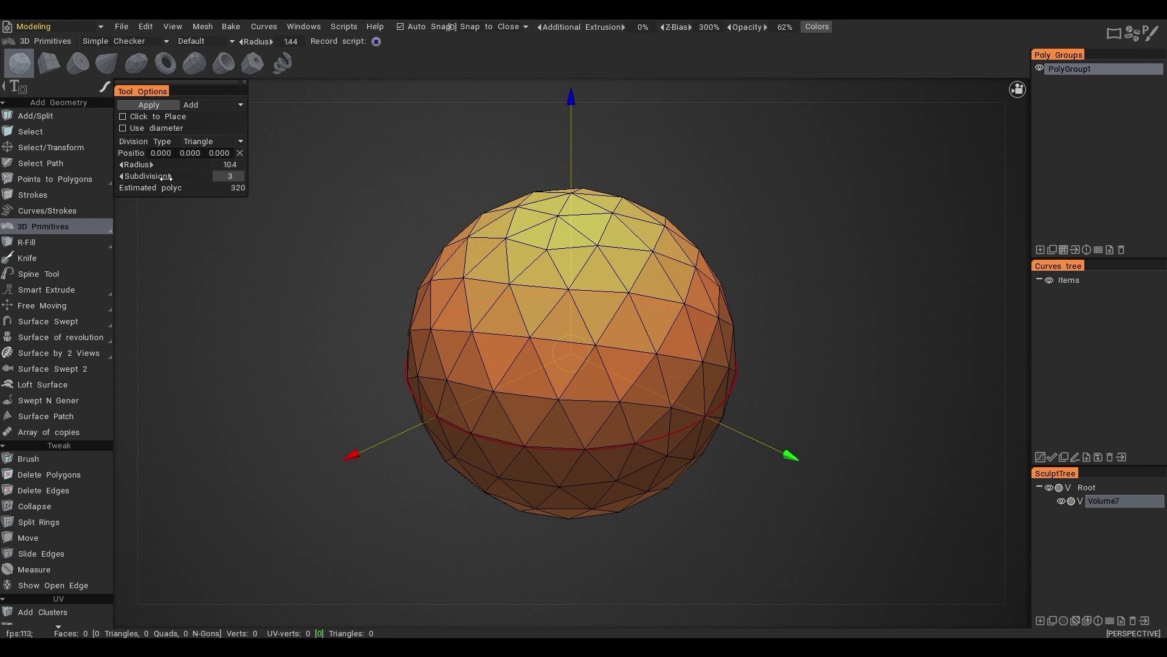
Try out the cube, cylinder, cone and spiral primitives, adjusting their division counts
{"action": "left_click", "coordinate": [50, 60]}
{"action": "left_click_drag", "start_coordinate": [176, 247], "coordinate": [201, 248]}
{"action": "left_click", "coordinate": [79, 64]}
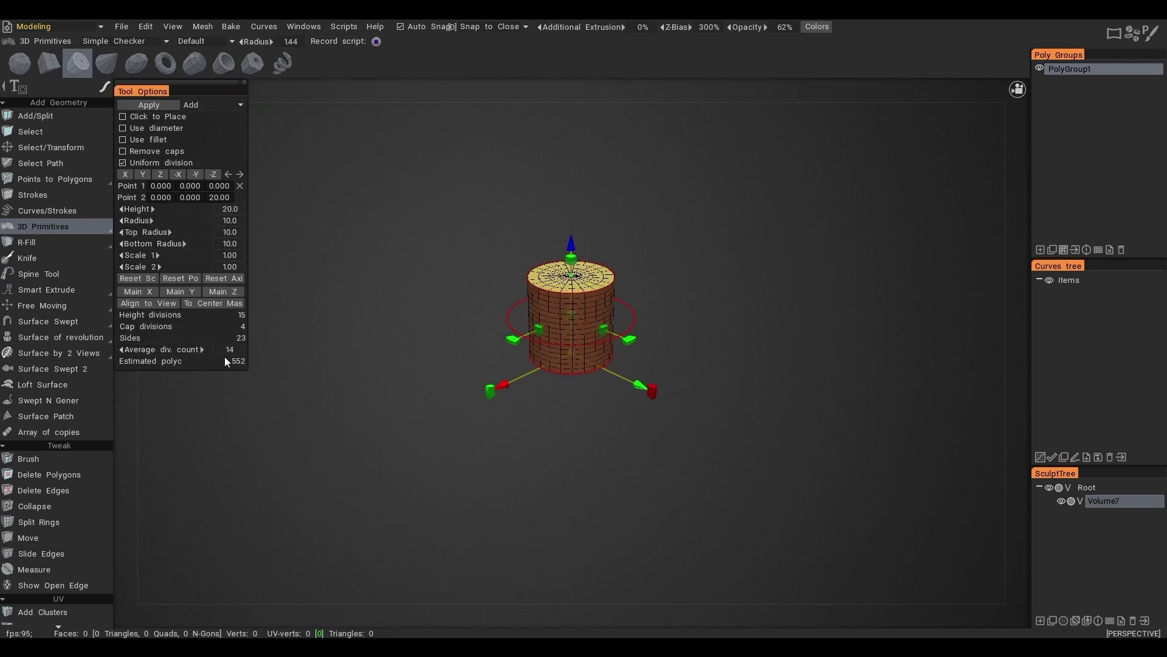
{"action": "left_click", "coordinate": [106, 63]}
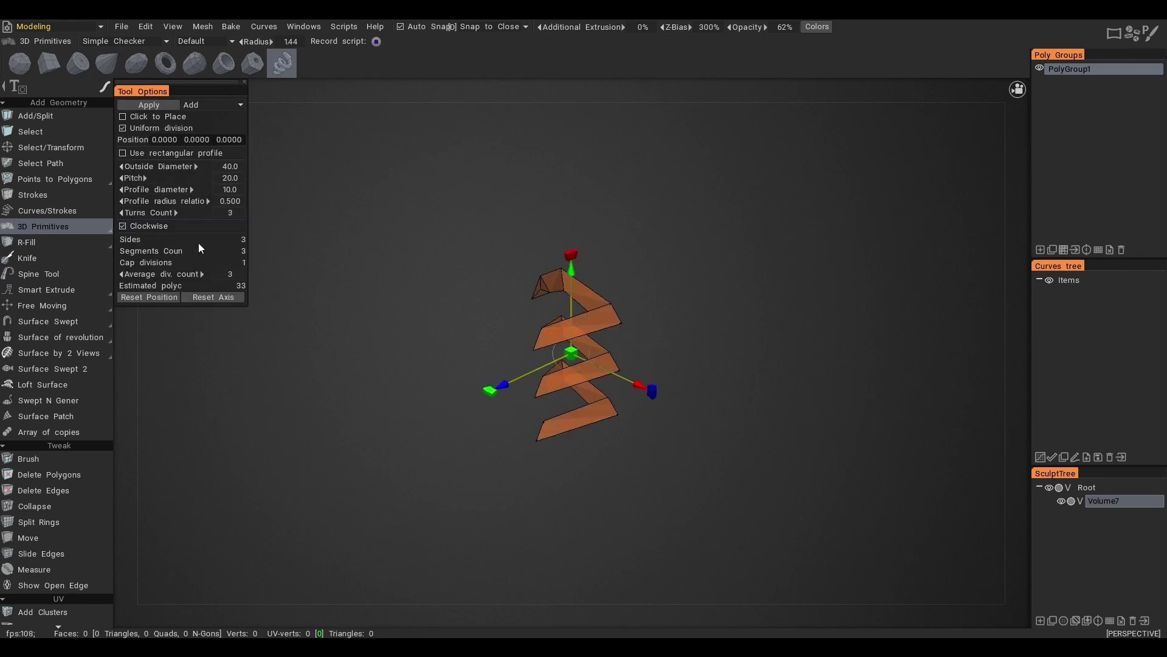
{"action": "left_click_drag", "start_coordinate": [186, 273], "coordinate": [233, 278]}
{"action": "right_click_drag", "start_coordinate": [338, 363], "coordinate": [325, 321]}
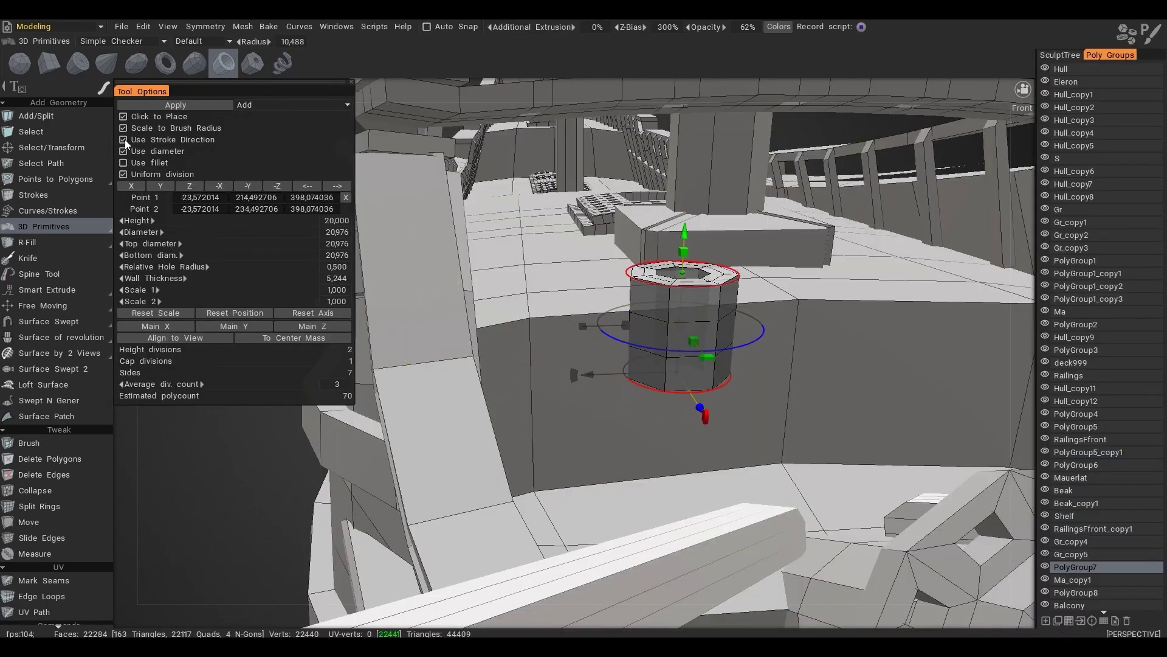
Place a tube primitive on the hull wall below the mast base and set its average division count to 5
{"action": "left_click", "coordinate": [549, 358]}
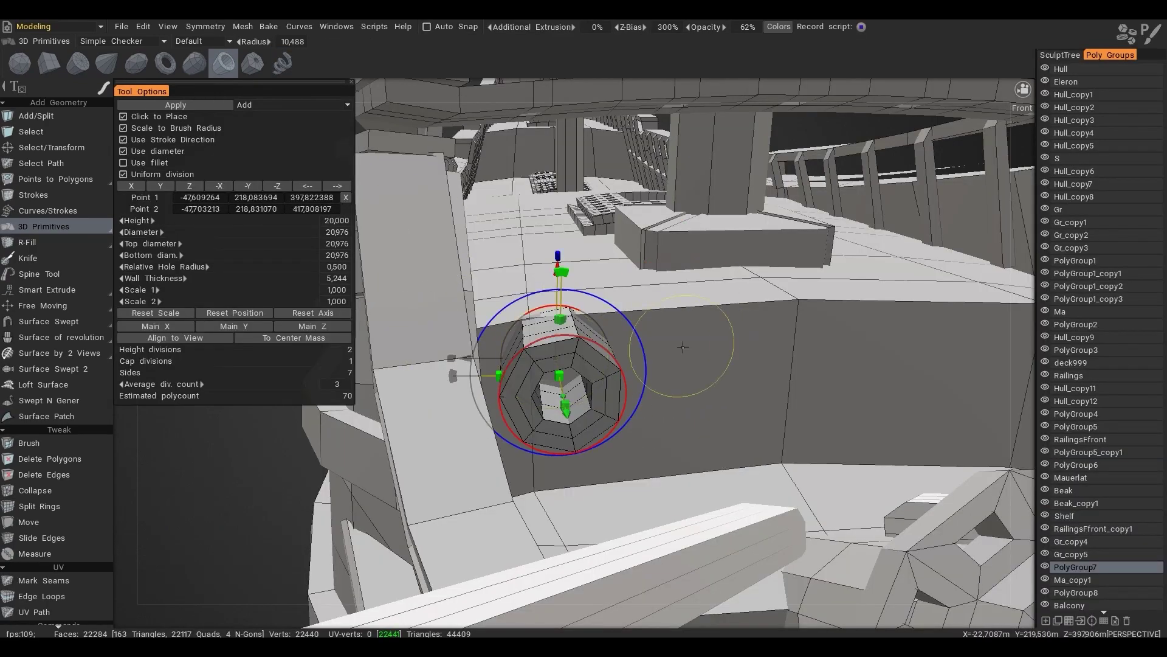
{"action": "left_click", "coordinate": [677, 350]}
{"action": "mouse_move", "coordinate": [189, 388]}
{"action": "left_mouse_down"}
{"action": "mouse_move", "coordinate": [175, 389]}
{"action": "mouse_move", "coordinate": [185, 389]}
{"action": "left_mouse_up"}
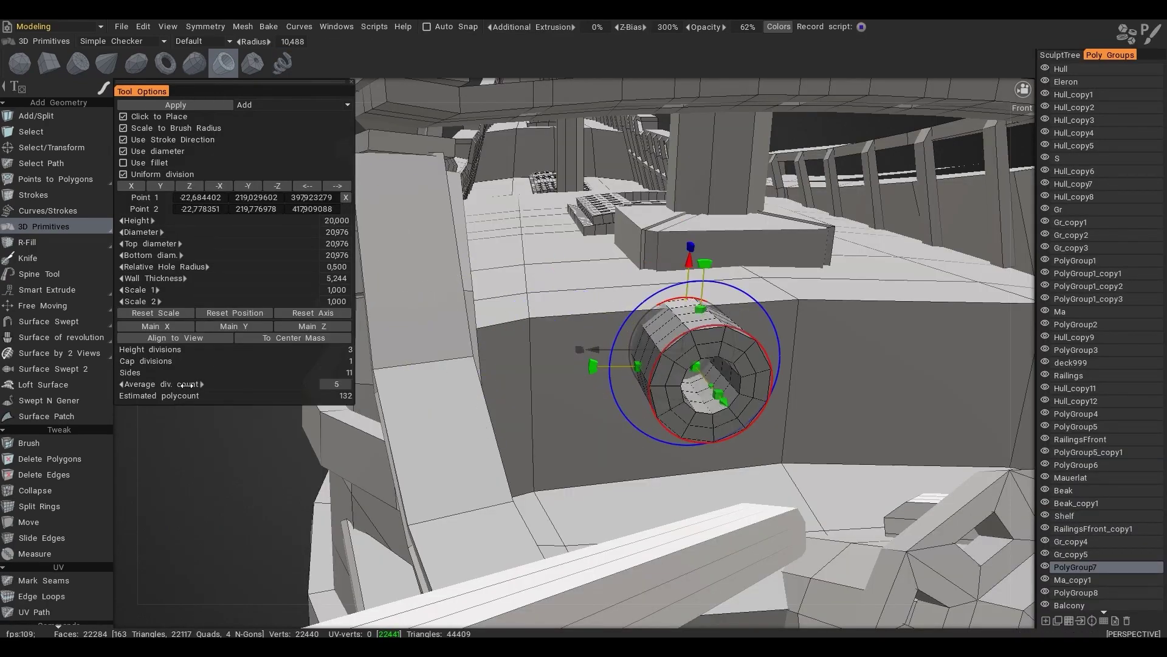
{"action": "left_click_drag", "start_coordinate": [200, 450], "coordinate": [279, 435]}
Turn off uniform division for the tube and set height divisions to 0, cap divisions to 0 and sides to 10
{"action": "left_click", "coordinate": [184, 176]}
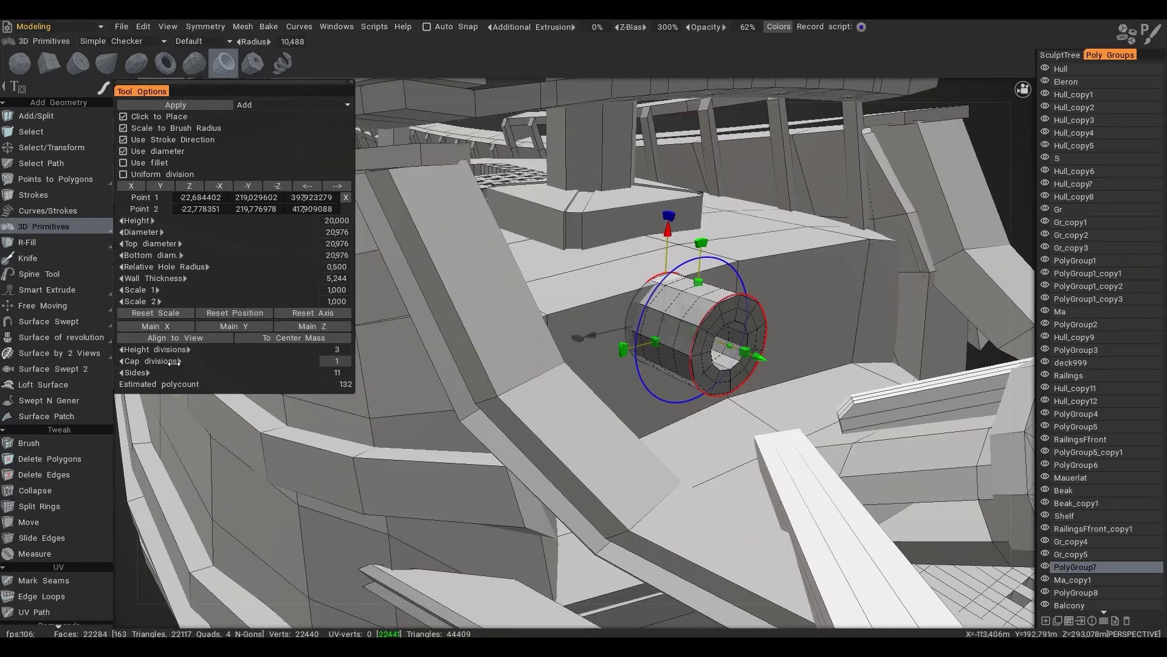
{"action": "left_click_drag", "start_coordinate": [139, 373], "coordinate": [133, 373]}
{"action": "mouse_move", "coordinate": [188, 444]}
{"action": "left_mouse_down", "text": "alt"}
{"action": "mouse_move", "coordinate": [143, 447]}
{"action": "mouse_move", "coordinate": [200, 425]}
{"action": "left_mouse_up", "text": "alt"}
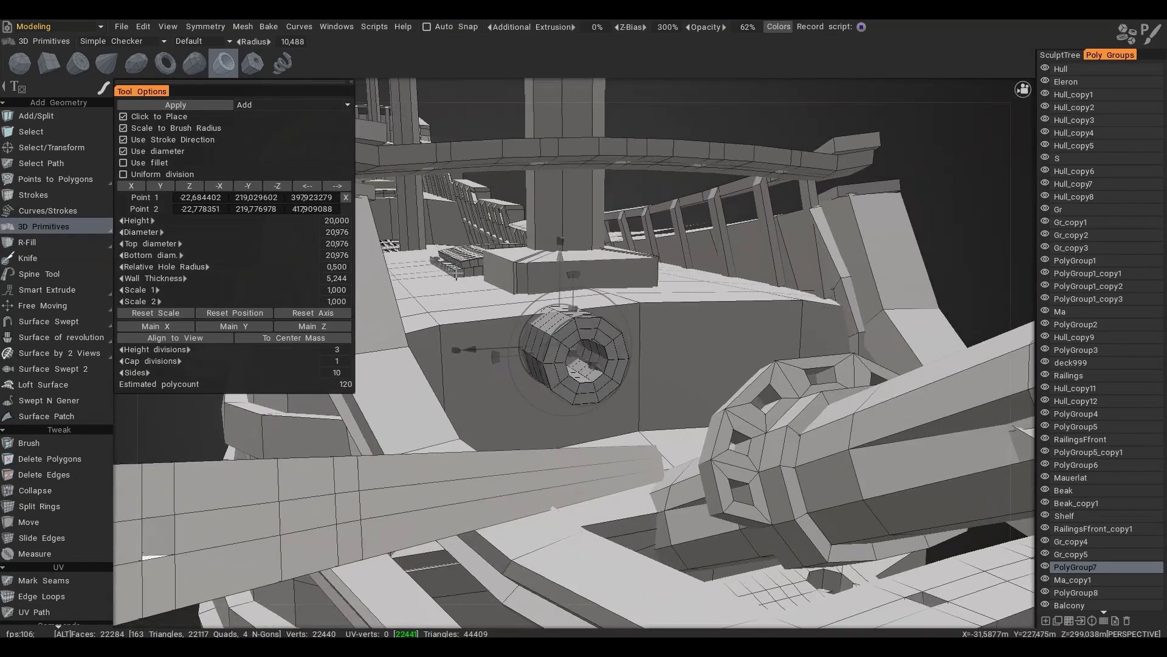
{"action": "right_click_drag", "start_coordinate": [201, 425], "coordinate": [209, 365], "text": "alt"}
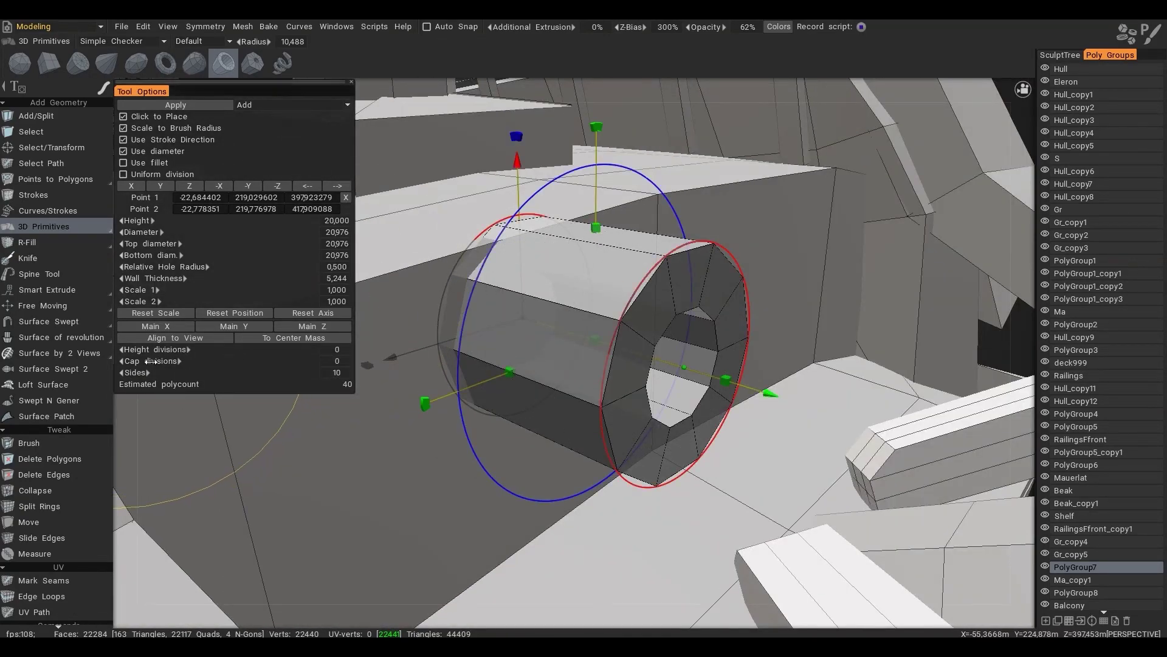
Shorten the tube and thin its wall to form a flat ring on the hull wall, and apply it
{"action": "left_click_drag", "start_coordinate": [725, 381], "coordinate": [592, 339]}
{"action": "left_click_drag", "start_coordinate": [492, 316], "coordinate": [545, 326], "text": "alt"}
{"action": "mouse_move", "coordinate": [157, 255]}
{"action": "left_mouse_down"}
{"action": "mouse_move", "coordinate": [180, 258]}
{"action": "mouse_move", "coordinate": [177, 236]}
{"action": "mouse_move", "coordinate": [164, 235]}
{"action": "left_mouse_up"}
{"action": "left_click_drag", "start_coordinate": [474, 310], "coordinate": [498, 328], "text": "alt"}
{"action": "left_click", "coordinate": [191, 110]}
{"action": "right_click_drag", "start_coordinate": [547, 328], "coordinate": [614, 365], "text": "alt"}
{"action": "left_click_drag", "start_coordinate": [645, 409], "coordinate": [598, 354]}
{"action": "left_click", "coordinate": [200, 110]}
Select all faces of the ring, shift it slightly sideways along the wall and clear the selection
{"action": "key", "text": "space"}
{"action": "left_click", "coordinate": [435, 169]}
{"action": "key", "text": "q"}
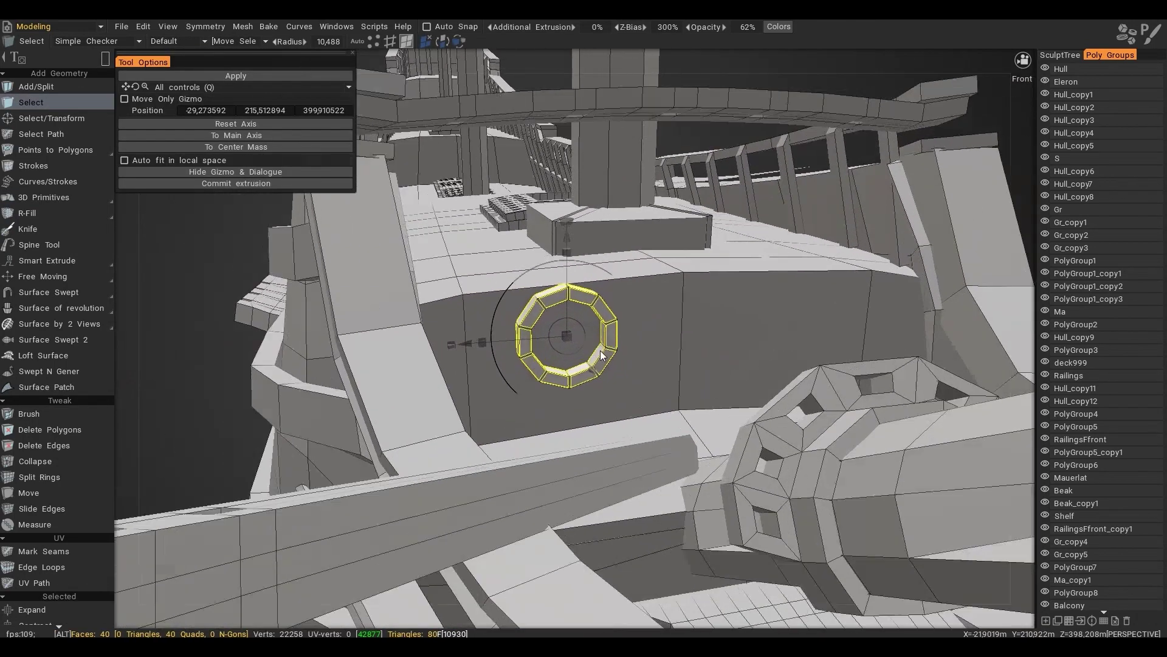
{"action": "right_click_drag", "start_coordinate": [598, 354], "coordinate": [582, 366], "text": "alt"}
{"action": "left_click_drag", "start_coordinate": [614, 390], "coordinate": [561, 408], "text": "alt"}
{"action": "left_click_drag", "start_coordinate": [476, 333], "coordinate": [467, 332]}
{"action": "key", "text": "Escape"}
{"action": "key", "text": "space"}
{"action": "left_click", "coordinate": [559, 92]}
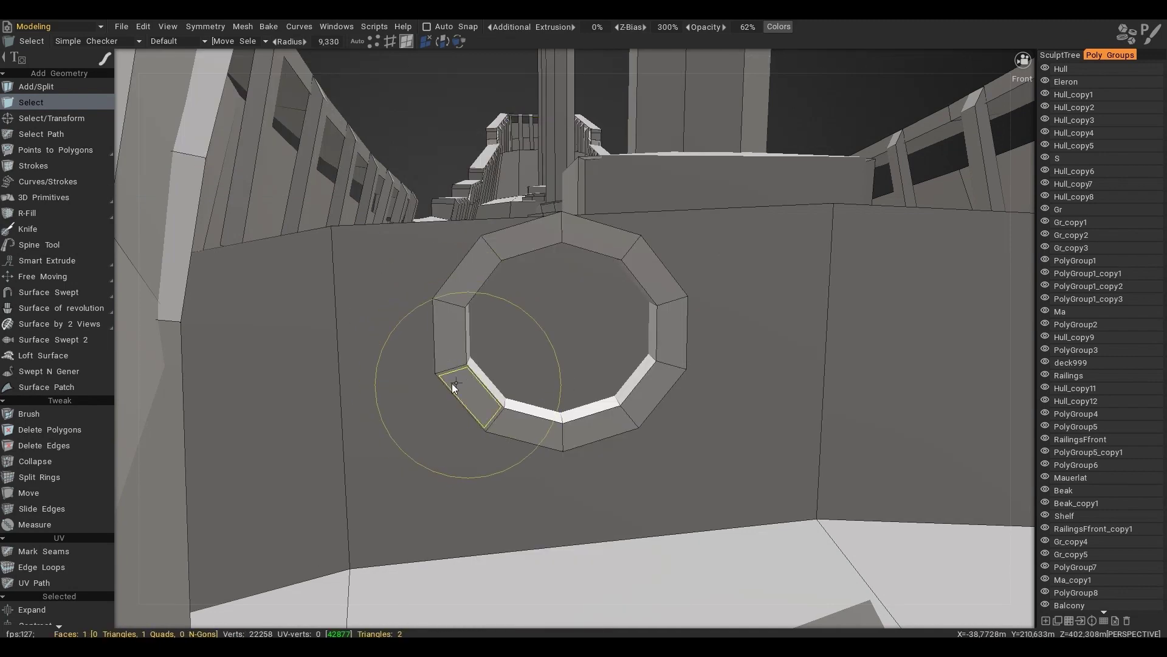
Select the lower faces of the ring on the hull wall and delete them
{"action": "right_click_drag", "start_coordinate": [452, 386], "coordinate": [420, 386]}
{"action": "left_click_drag", "start_coordinate": [528, 346], "coordinate": [489, 382], "text": "alt"}
{"action": "left_click_drag", "start_coordinate": [632, 390], "coordinate": [671, 355], "text": "alt"}
{"action": "left_click_drag", "start_coordinate": [650, 429], "coordinate": [534, 443]}
{"action": "key", "text": "Delete"}
Select the open edges at the cut ring's lower ends and extend them downward
{"action": "left_click", "coordinate": [389, 42]}
{"action": "left_click_drag", "start_coordinate": [395, 374], "coordinate": [721, 428]}
{"action": "left_click_drag", "start_coordinate": [555, 296], "coordinate": [555, 425]}
{"action": "left_click_drag", "start_coordinate": [555, 440], "coordinate": [559, 511]}
{"action": "right_click_drag", "start_coordinate": [559, 511], "coordinate": [535, 511], "text": "alt"}
{"action": "middle_click_drag", "start_coordinate": [535, 511], "coordinate": [574, 456], "text": "alt"}
{"action": "key", "text": "e"}
{"action": "left_click_drag", "start_coordinate": [524, 529], "coordinate": [471, 483], "text": "ctrl"}
{"action": "left_click_drag", "start_coordinate": [686, 403], "coordinate": [686, 387]}
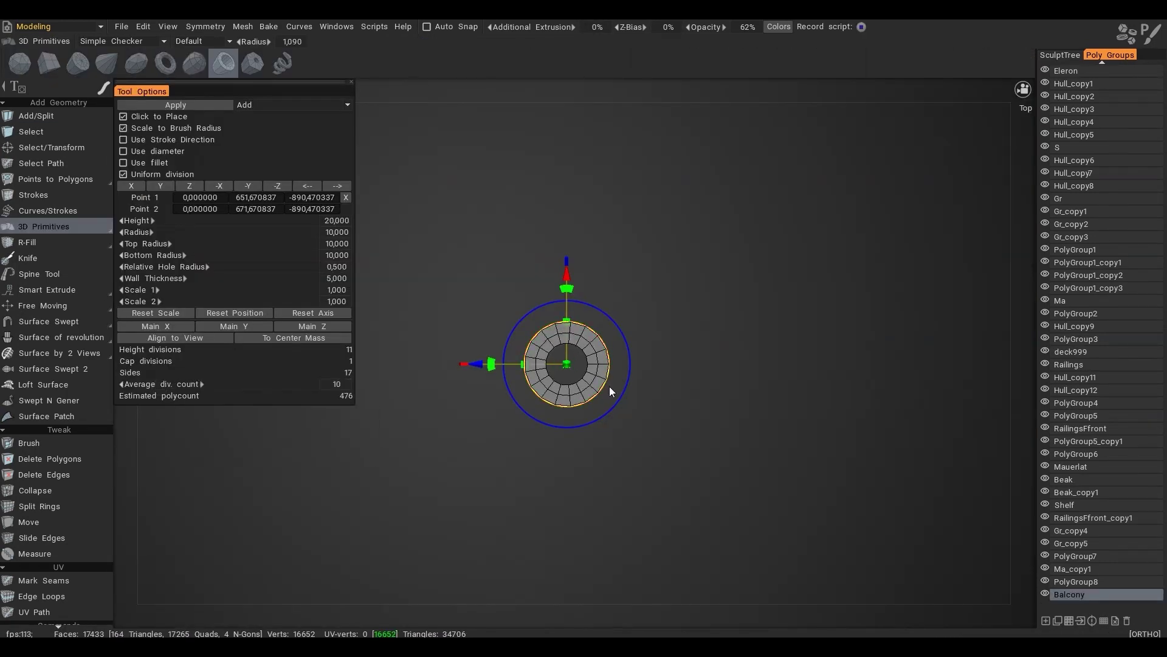
Resize the balcony tube to radius 25.403 and height 2.428, with uniform division off and zero height and cap divisions
{"action": "left_click_drag", "start_coordinate": [622, 394], "coordinate": [655, 412]}
{"action": "key", "text": "KP_6"}
{"action": "left_click_drag", "start_coordinate": [617, 274], "coordinate": [617, 425]}
{"action": "left_click_drag", "start_coordinate": [738, 425], "coordinate": [818, 426]}
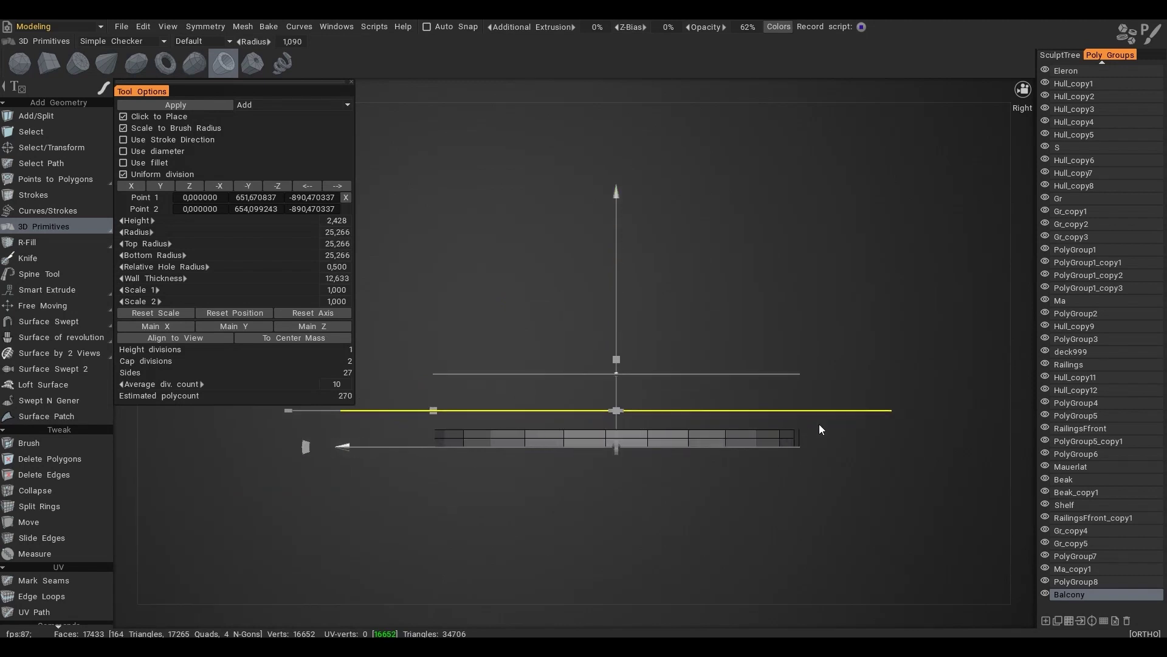
{"action": "left_click", "coordinate": [124, 174]}
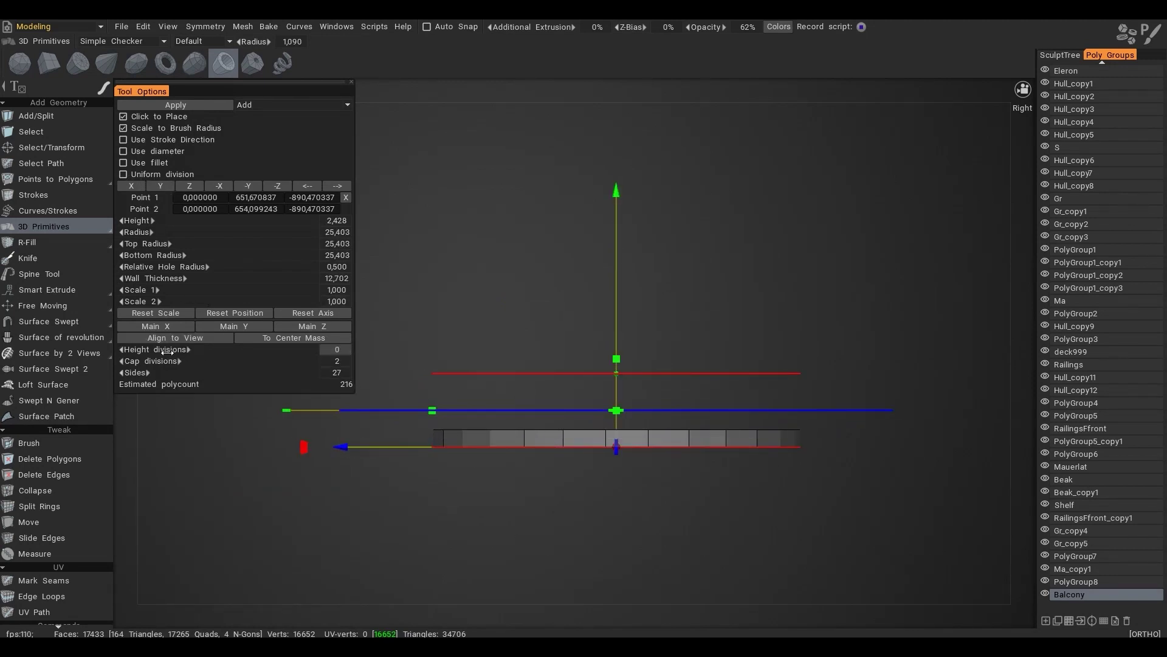
{"action": "left_click_drag", "start_coordinate": [169, 419], "coordinate": [174, 474], "text": "alt"}
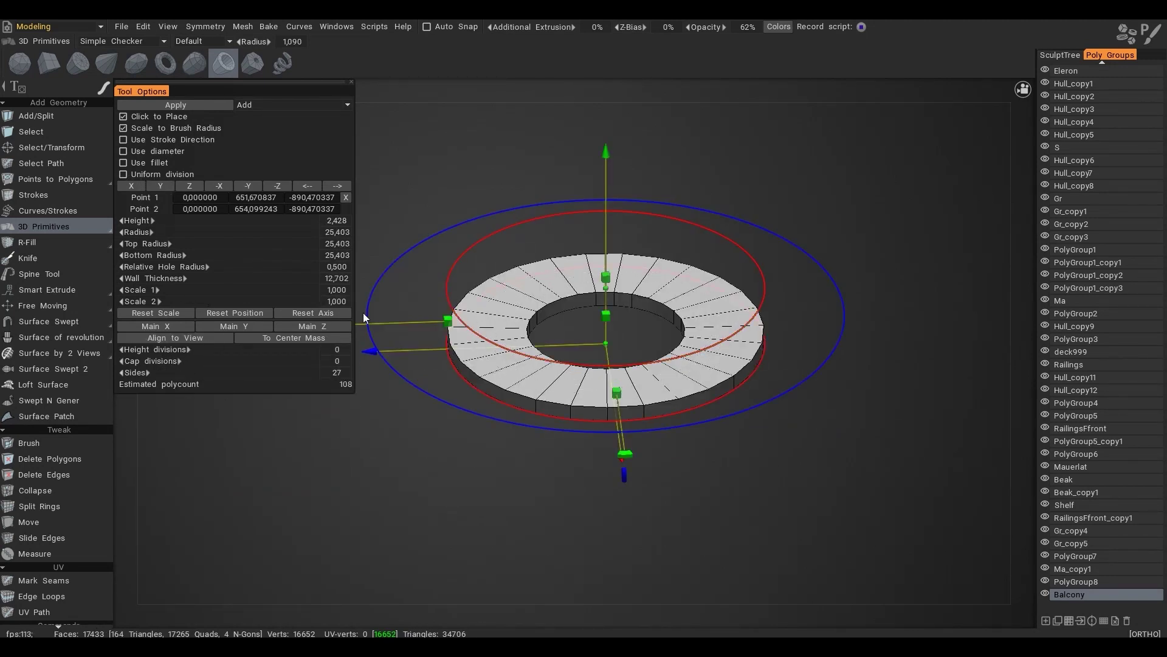
Adjust the balcony tube's wall thickness to 14.366 and its height to 1.606, and apply it as the floor
{"action": "left_click_drag", "start_coordinate": [605, 275], "coordinate": [591, 295]}
{"action": "left_click_drag", "start_coordinate": [163, 279], "coordinate": [183, 278]}
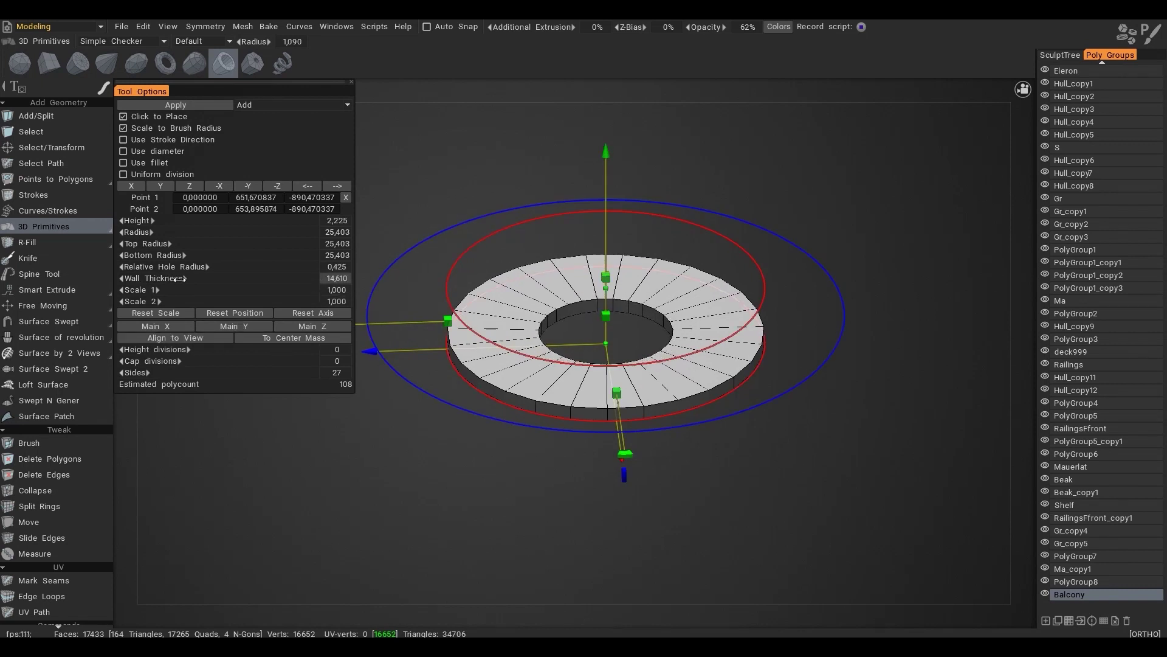
{"action": "left_click_drag", "start_coordinate": [605, 277], "coordinate": [606, 296]}
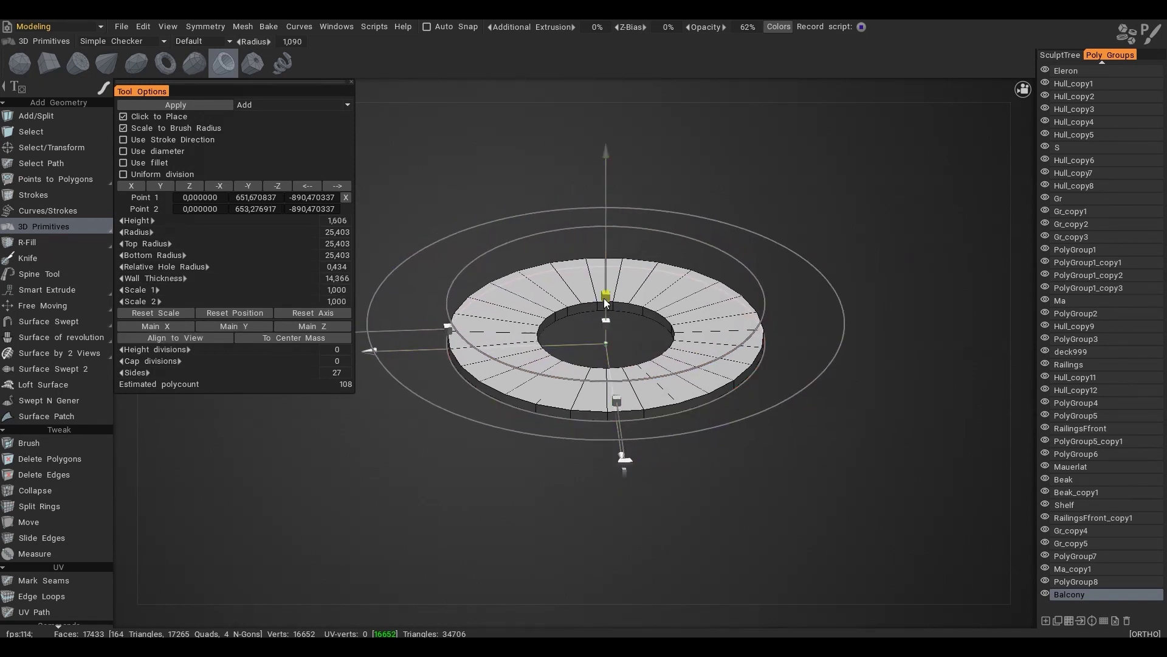
{"action": "left_click", "coordinate": [182, 107]}
Raise the tube above the balcony floor, reduce its wall thickness to a thin rail and apply it
{"action": "left_click_drag", "start_coordinate": [605, 158], "coordinate": [595, 102]}
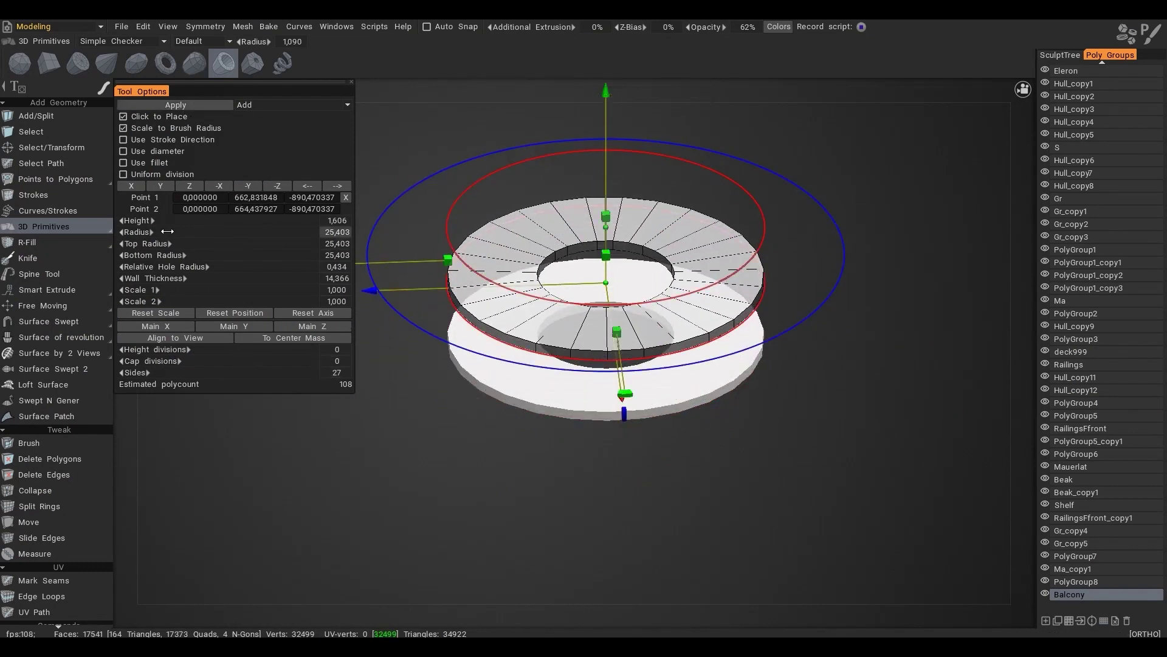
{"action": "left_click_drag", "start_coordinate": [168, 278], "coordinate": [125, 280]}
{"action": "left_click", "coordinate": [177, 105]}
Select the thin upper ring of the balcony and scale it slightly outward
{"action": "key", "text": "space"}
{"action": "left_click", "coordinate": [754, 258]}
{"action": "double_click", "coordinate": [754, 258]}
{"action": "key", "text": "t"}
{"action": "left_click_drag", "start_coordinate": [607, 263], "coordinate": [614, 263]}
{"action": "key", "text": "Return"}
Select the upper rail ring and lower it closer to the balcony floor
{"action": "left_click", "coordinate": [509, 193]}
{"action": "key", "text": "t"}
{"action": "left_click", "coordinate": [406, 42]}
{"action": "left_click_drag", "start_coordinate": [607, 177], "coordinate": [607, 209]}
{"action": "key", "text": "Escape"}
{"action": "key", "text": "KP_7"}
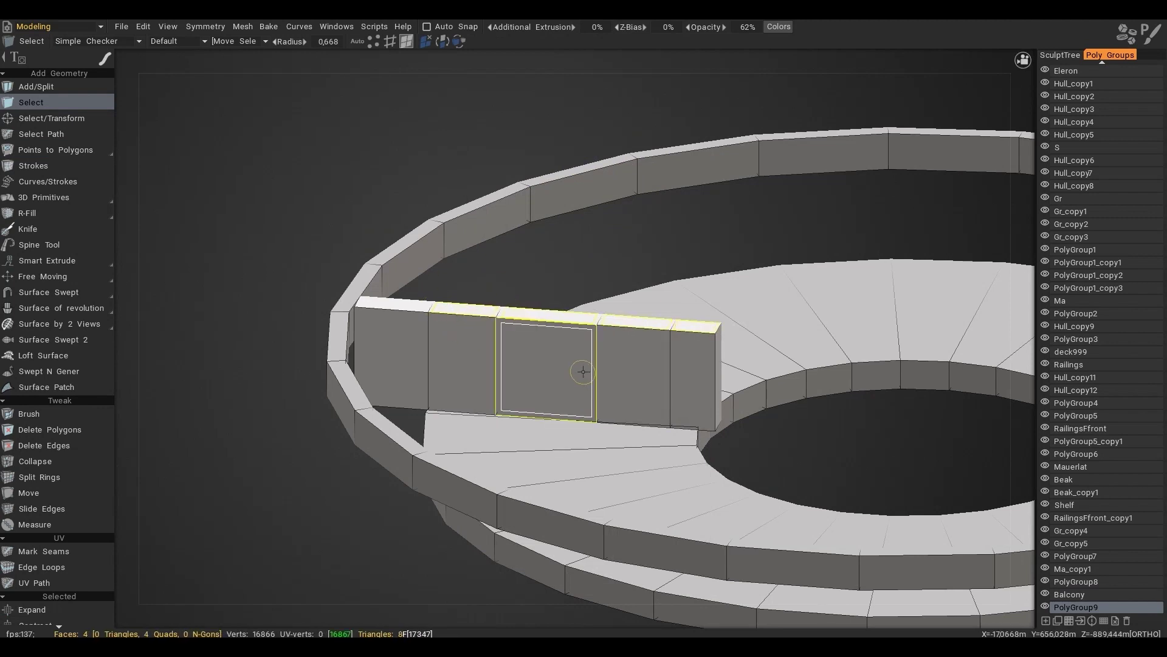
Reshape the balcony's support plank by lowering its top faces toward the inner end
{"action": "key", "text": "t"}
{"action": "left_click_drag", "start_coordinate": [570, 230], "coordinate": [658, 293]}
{"action": "key", "text": "ctrl+z"}
{"action": "left_click", "coordinate": [479, 311], "text": "ctrl"}
{"action": "left_click", "coordinate": [572, 343], "text": "ctrl"}
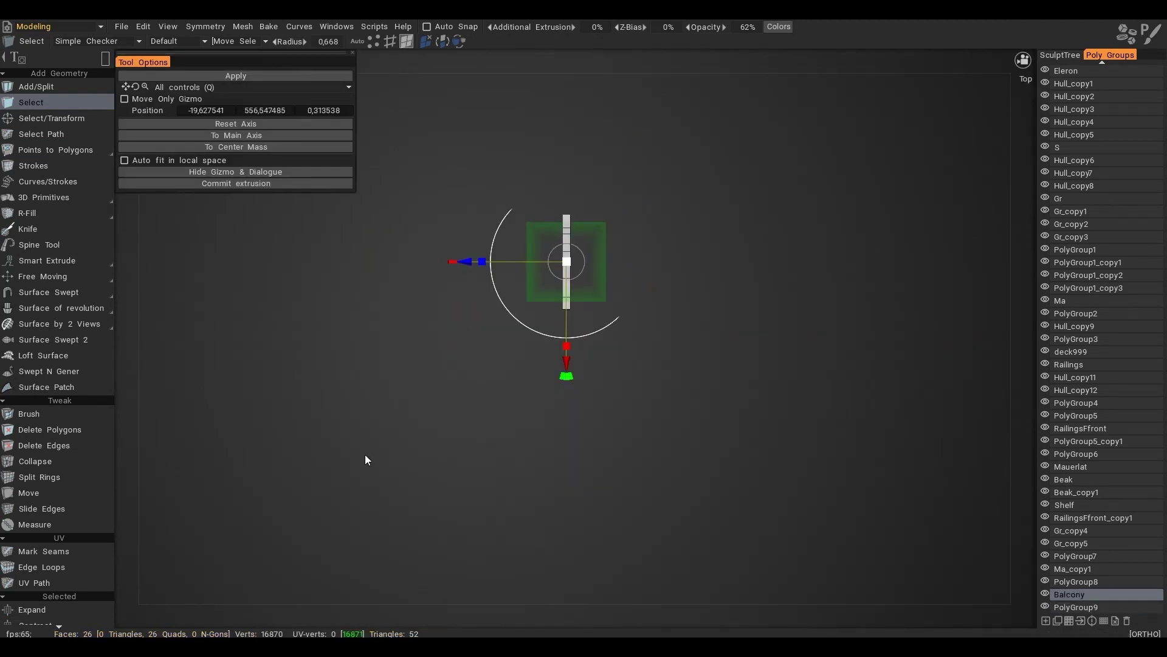
Turn on radial symmetry around the balcony's vertical axis with 12 repetitions
{"action": "key", "text": "s"}
{"action": "left_click", "coordinate": [362, 308]}
{"action": "left_click", "coordinate": [523, 334]}
{"action": "left_click", "coordinate": [492, 362]}
{"action": "left_click", "coordinate": [519, 344]}
{"action": "type", "text": "12"}
{"action": "key", "text": "Return"}
Repeat the support plank radially as 12 real copies and switch the symmetry off
{"action": "key", "text": "ctrl+x"}
{"action": "key", "text": "ctrl+z"}
{"action": "key", "text": "h"}
{"action": "key", "text": "s"}
{"action": "left_click", "coordinate": [496, 418]}
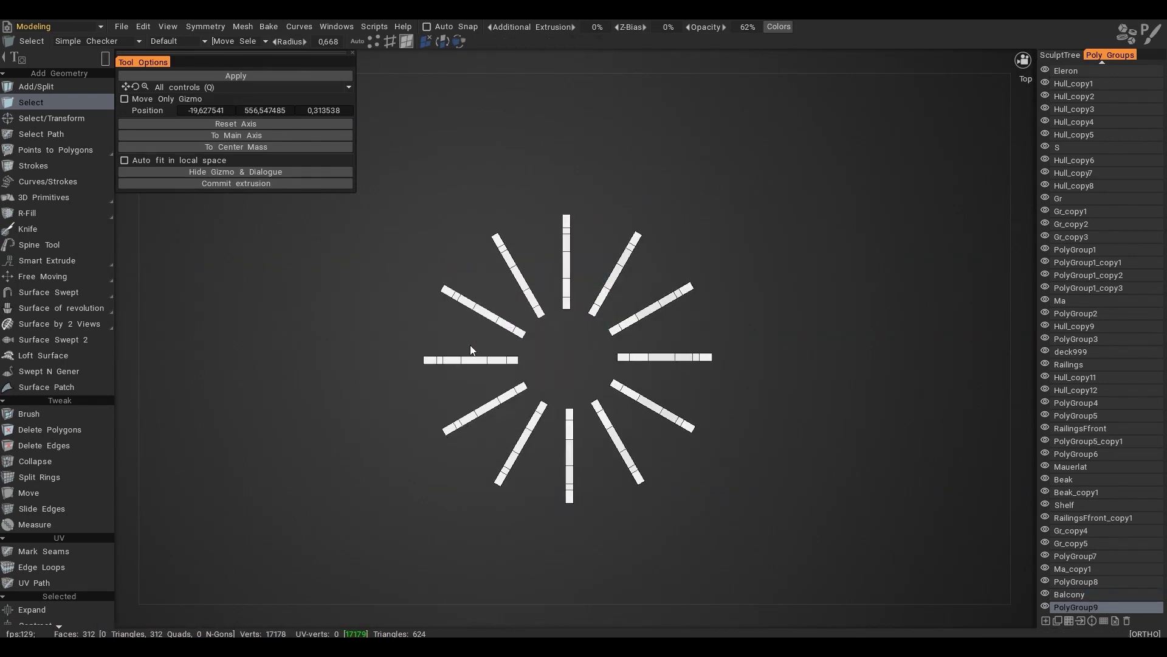
Show the balcony rings and the rest of the ship again around the radial support planks
{"action": "left_click_drag", "start_coordinate": [410, 357], "coordinate": [546, 316], "text": "shift"}
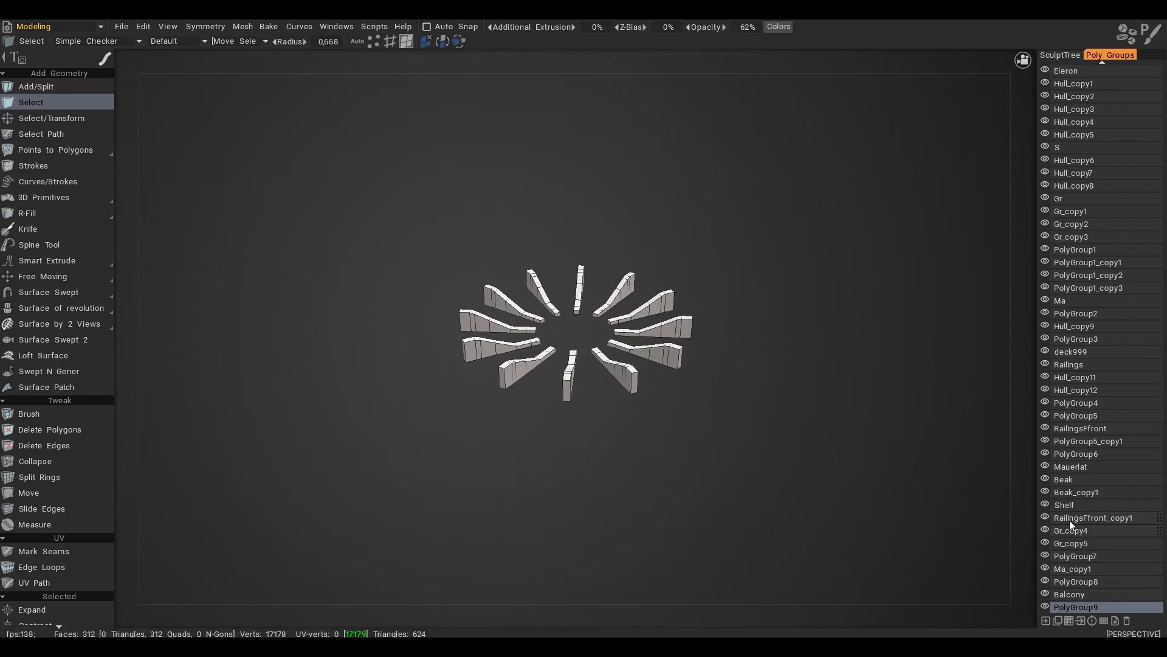
{"action": "left_click", "coordinate": [1046, 606]}
{"action": "left_click", "coordinate": [1046, 606]}
{"action": "scroll", "coordinate": [625, 393], "scroll_direction": "down", "scroll_amount": 10}
{"action": "scroll", "coordinate": [625, 393], "scroll_direction": "up", "scroll_amount": 10}
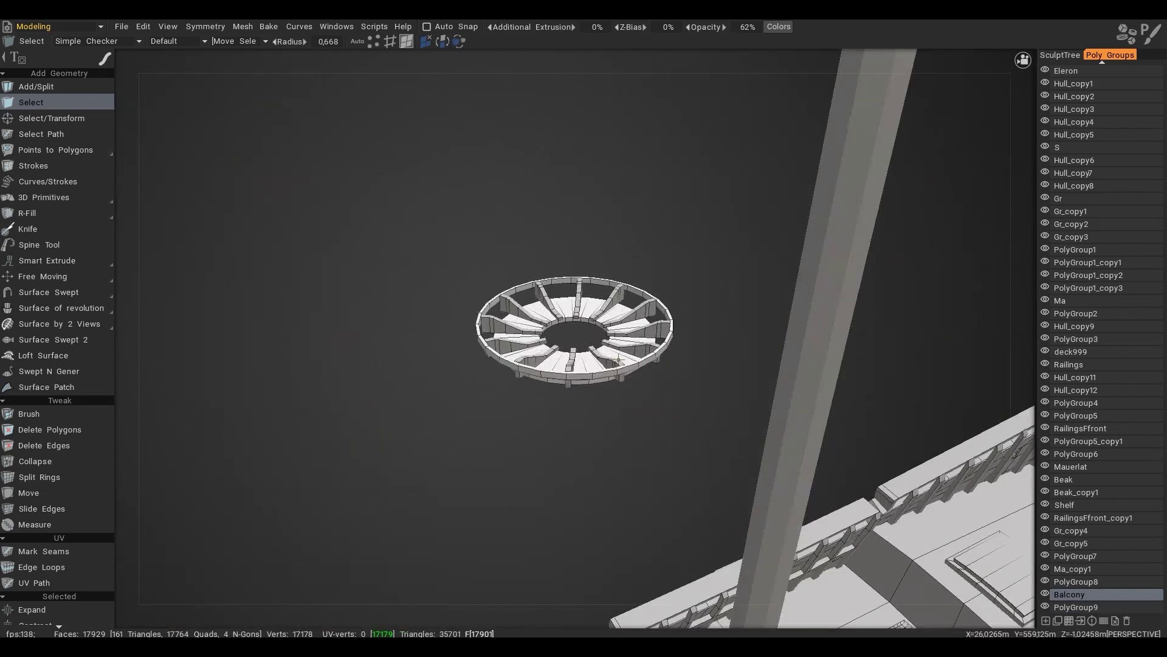
Move the finished round balcony with its supports onto the ship's middle mast
{"action": "left_click_drag", "start_coordinate": [547, 243], "coordinate": [597, 395], "text": "shift"}
{"action": "key", "text": "h"}
{"action": "key", "text": "t"}
{"action": "left_click_drag", "start_coordinate": [460, 348], "coordinate": [632, 348]}
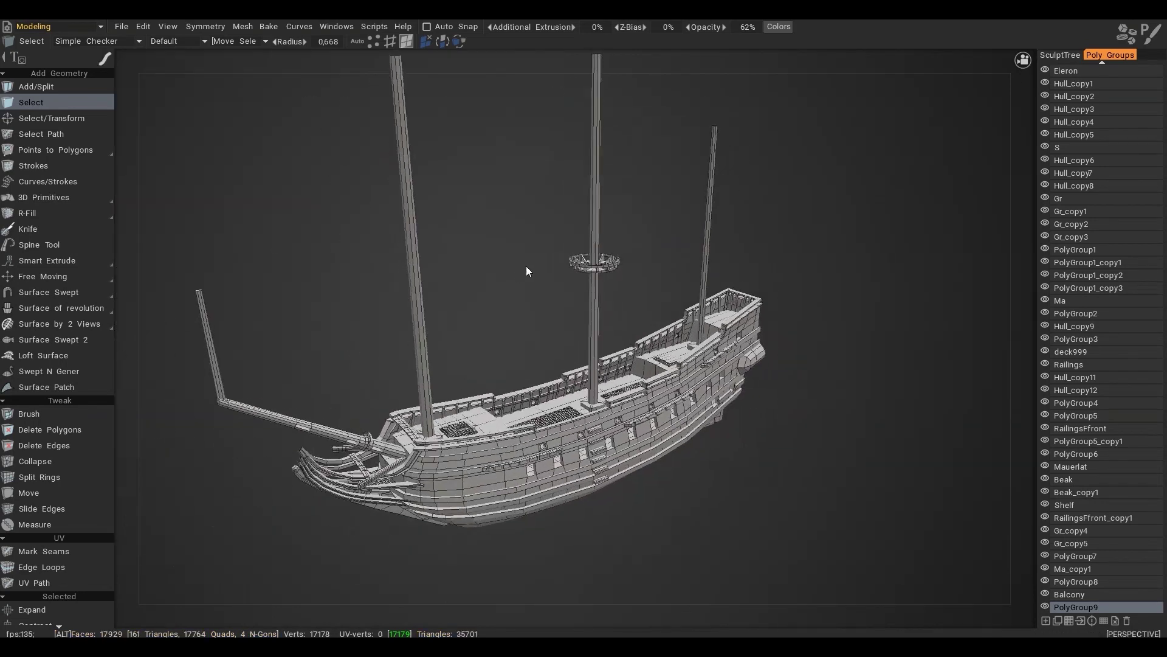
{"action": "left_click_drag", "start_coordinate": [526, 265], "coordinate": [547, 352], "text": "alt"}
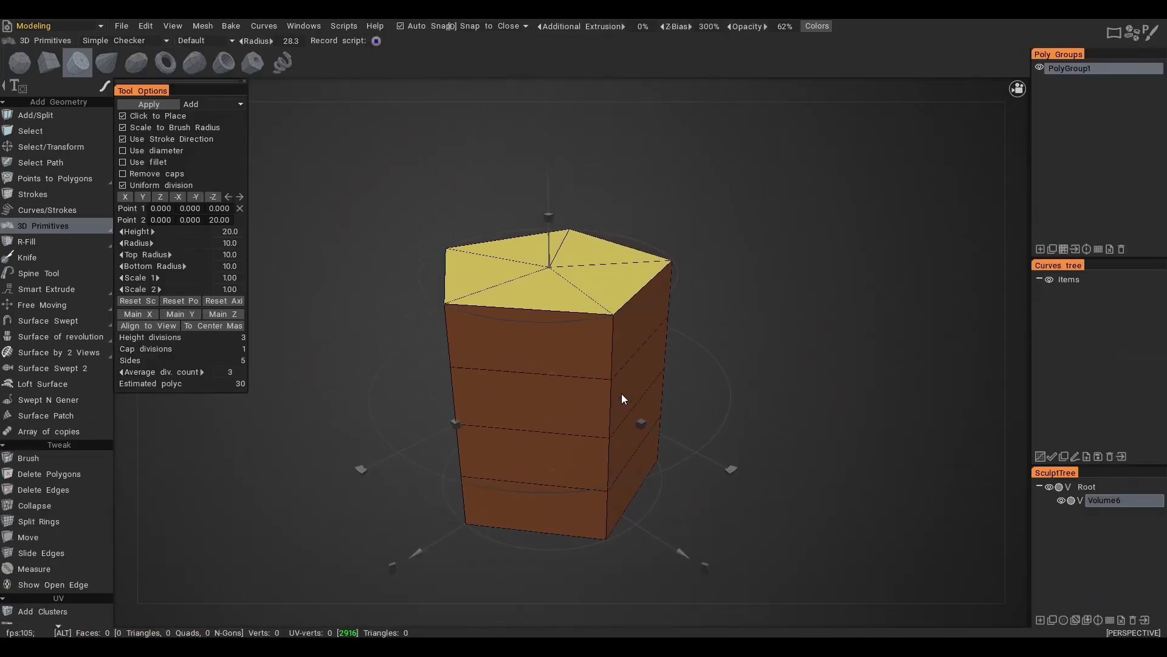
Set the cylinder primitive's average division count to 10 and reduce its height to about 4.62
{"action": "left_click_drag", "start_coordinate": [621, 394], "coordinate": [553, 358], "text": "alt"}
{"action": "left_click_drag", "start_coordinate": [178, 372], "coordinate": [225, 373]}
{"action": "left_click_drag", "start_coordinate": [557, 204], "coordinate": [575, 471]}
{"action": "right_click_drag", "start_coordinate": [575, 471], "coordinate": [576, 389], "text": "alt"}
{"action": "middle_click_drag", "start_coordinate": [576, 389], "coordinate": [580, 279], "text": "alt"}
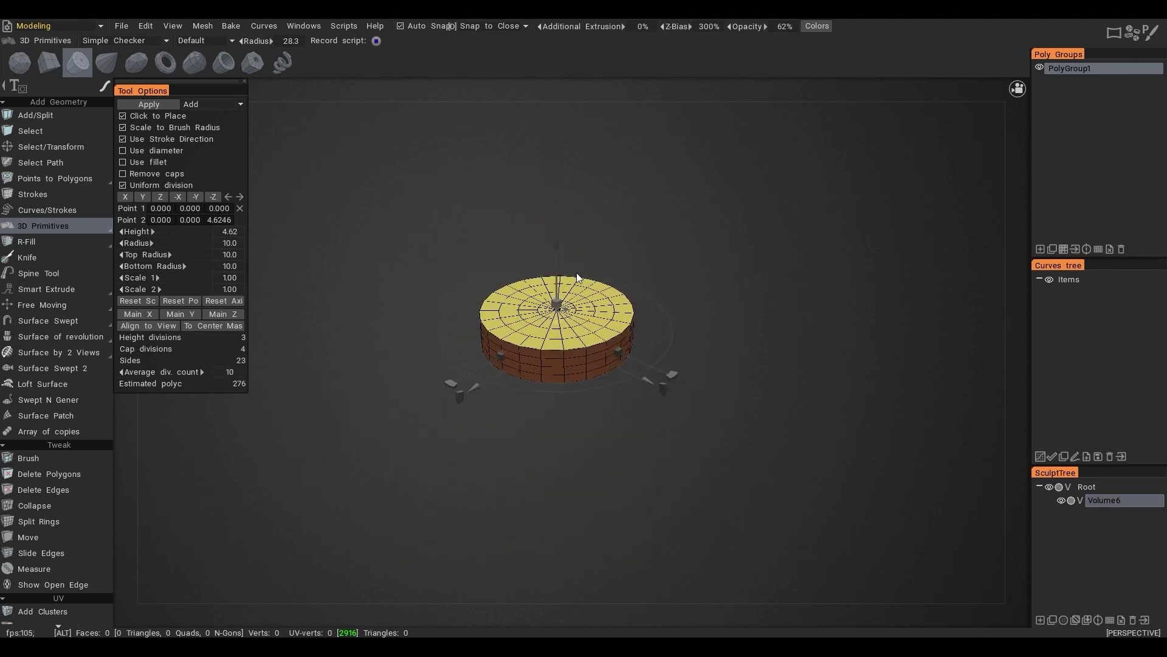
Widen the flat cylinder's radius and apply it as a mesh
{"action": "right_click_drag", "start_coordinate": [580, 280], "coordinate": [651, 315], "text": "alt"}
{"action": "middle_click_drag", "start_coordinate": [651, 315], "coordinate": [687, 357], "text": "alt"}
{"action": "right_click_drag", "start_coordinate": [687, 358], "coordinate": [620, 293], "text": "alt"}
{"action": "left_click_drag", "start_coordinate": [838, 326], "coordinate": [916, 349]}
{"action": "right_click_drag", "start_coordinate": [917, 349], "coordinate": [815, 310], "text": "alt"}
{"action": "middle_click_drag", "start_coordinate": [814, 310], "coordinate": [824, 307], "text": "alt"}
{"action": "left_click", "coordinate": [158, 104]}
Switch to face selection and select a full loop of faces on the disc's top cap
{"action": "key", "text": "space"}
{"action": "key", "text": "1"}
{"action": "right_click_drag", "start_coordinate": [553, 282], "coordinate": [611, 268], "text": "alt"}
{"action": "left_click", "coordinate": [446, 41]}
{"action": "left_click", "coordinate": [543, 297]}
{"action": "left_click", "coordinate": [488, 308]}
{"action": "left_click", "coordinate": [448, 346]}
{"action": "right_click_drag", "start_coordinate": [488, 389], "coordinate": [534, 327], "text": "alt"}
{"action": "left_click_drag", "start_coordinate": [534, 327], "coordinate": [526, 379], "text": "alt"}
{"action": "double_click", "coordinate": [500, 409], "text": "shift"}
Extrude the selected top face loop upward into a raised rim with bevelled edges and clear the selection
{"action": "right_click_drag", "start_coordinate": [501, 409], "coordinate": [481, 426], "text": "alt"}
{"action": "left_click_drag", "start_coordinate": [480, 425], "coordinate": [512, 144], "text": "alt"}
{"action": "right_click_drag", "start_coordinate": [515, 286], "coordinate": [510, 303], "text": "alt"}
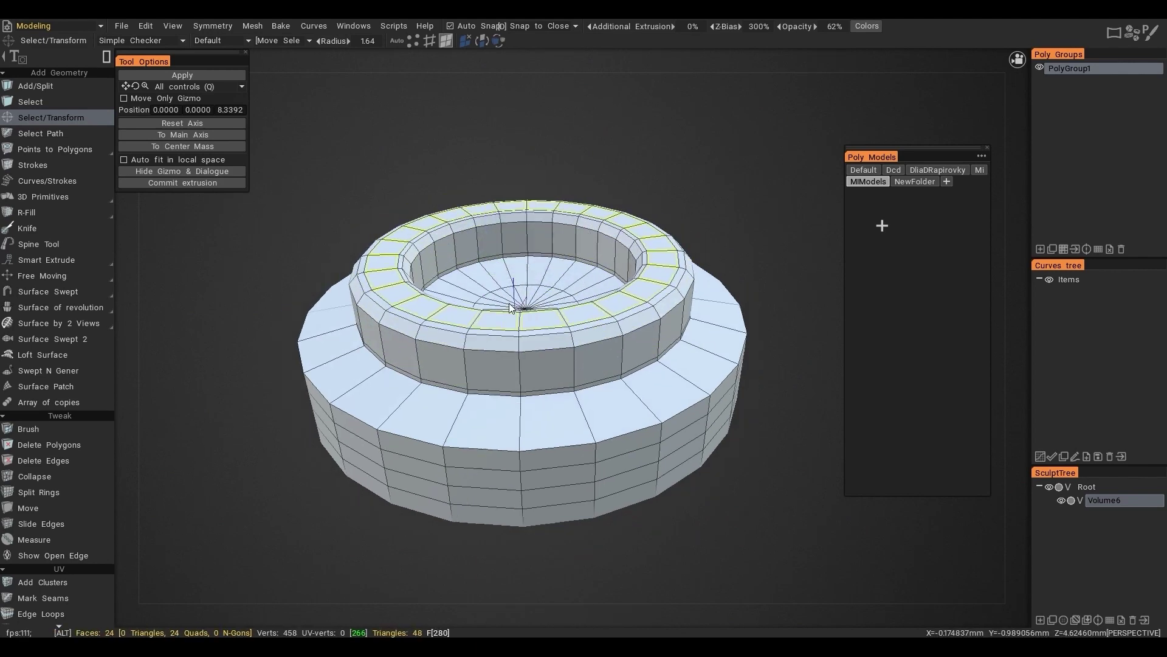
{"action": "middle_click_drag", "start_coordinate": [509, 308], "coordinate": [510, 273], "text": "alt"}
{"action": "key", "text": "Escape"}
Select the uppermost loop of side faces around the disc's base
{"action": "left_click_drag", "start_coordinate": [509, 368], "coordinate": [503, 331], "text": "alt"}
{"action": "right_click_drag", "start_coordinate": [502, 331], "coordinate": [486, 319], "text": "alt"}
{"action": "left_click", "coordinate": [455, 355]}
{"action": "key", "text": "Escape"}
{"action": "left_click", "coordinate": [377, 322]}
{"action": "double_click", "coordinate": [311, 305], "text": "shift"}
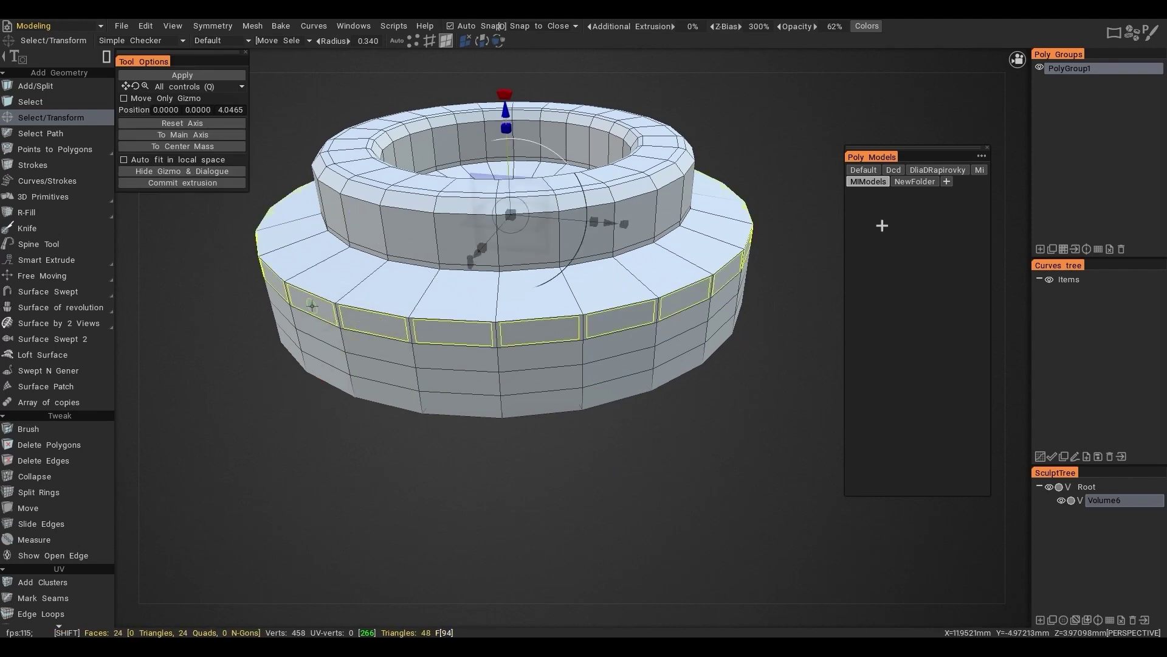
{"action": "left_click_drag", "start_coordinate": [515, 319], "coordinate": [511, 341], "text": "alt"}
Duplicate the selected side face loop, move the copy slightly down and extrude it into a thick band
{"action": "key", "text": "space"}
{"action": "left_click", "coordinate": [560, 480]}
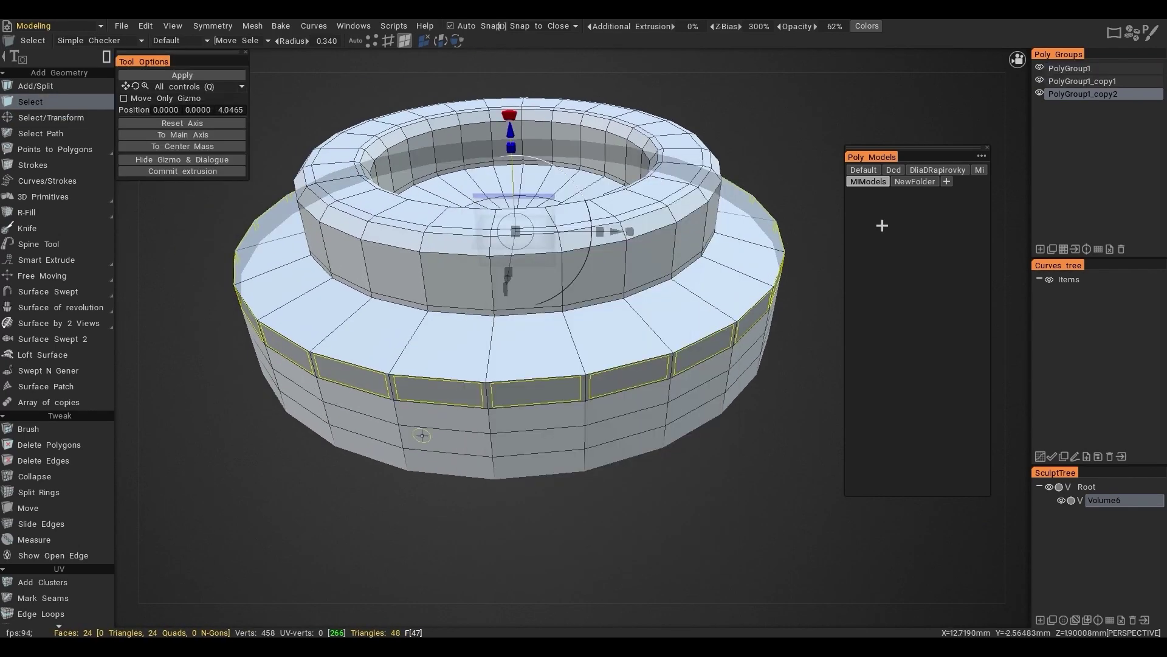
{"action": "left_click_drag", "start_coordinate": [512, 138], "coordinate": [512, 155]}
{"action": "left_click", "coordinate": [181, 74]}
{"action": "left_click", "coordinate": [645, 358]}
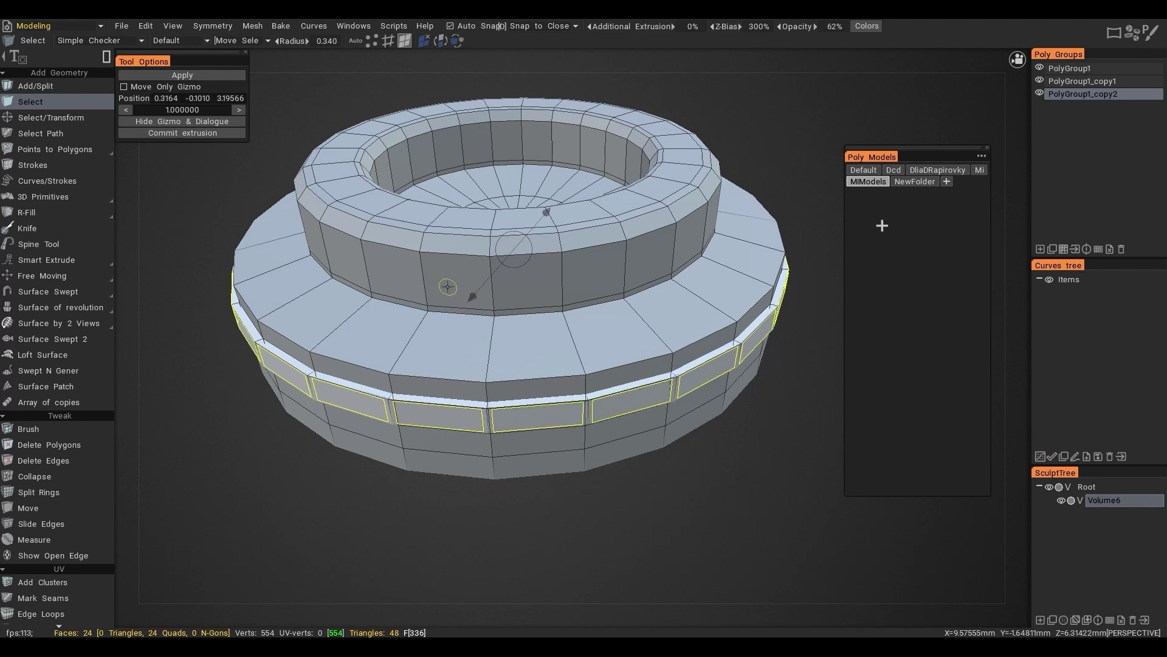
Enlarge the separate band outward and lower it around the bottom of the base
{"action": "left_click_drag", "start_coordinate": [474, 292], "coordinate": [471, 295]}
{"action": "key", "text": "e"}
{"action": "left_click_drag", "start_coordinate": [519, 243], "coordinate": [520, 244]}
{"action": "left_click", "coordinate": [1064, 249]}
{"action": "left_click_drag", "start_coordinate": [512, 164], "coordinate": [535, 309]}
{"action": "left_click_drag", "start_coordinate": [537, 307], "coordinate": [588, 226], "text": "alt"}
{"action": "key", "text": "KP_5"}
{"action": "scroll", "coordinate": [588, 226], "scroll_direction": "up", "scroll_amount": 1}
Insert edge loops around the separate outer band with Points to Polygons in Split Rings mode
{"action": "key", "text": "space"}
{"action": "left_click", "coordinate": [535, 316]}
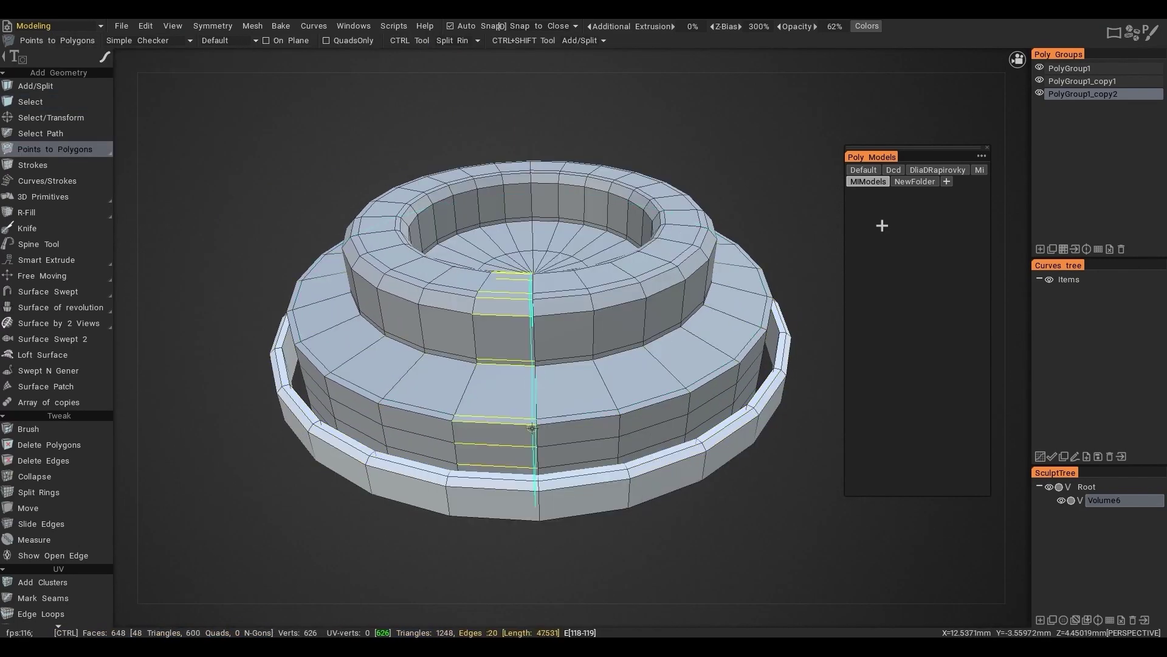
{"action": "left_click_drag", "start_coordinate": [542, 370], "coordinate": [426, 535], "text": "alt"}
{"action": "left_click", "coordinate": [452, 486], "text": "ctrl"}
{"action": "left_click", "coordinate": [450, 479], "text": "ctrl"}
Add further split rings close to the remaining edges of the outer band to sharpen them
{"action": "middle_click_drag", "start_coordinate": [397, 380], "coordinate": [428, 278], "text": "alt"}
{"action": "scroll", "coordinate": [427, 278], "scroll_direction": "up", "scroll_amount": 3}
{"action": "scroll", "coordinate": [427, 277], "scroll_direction": "up", "scroll_amount": 3}
{"action": "left_click", "coordinate": [305, 333], "text": "ctrl"}
{"action": "left_click", "coordinate": [308, 344], "text": "ctrl"}
{"action": "left_click", "coordinate": [317, 328], "text": "ctrl"}
{"action": "left_click_drag", "start_coordinate": [307, 344], "coordinate": [340, 274], "text": "alt"}
{"action": "left_click", "coordinate": [348, 392], "text": "ctrl"}
{"action": "left_click_drag", "start_coordinate": [349, 393], "coordinate": [518, 272], "text": "alt"}
{"action": "scroll", "coordinate": [518, 273], "scroll_direction": "down", "scroll_amount": 4}
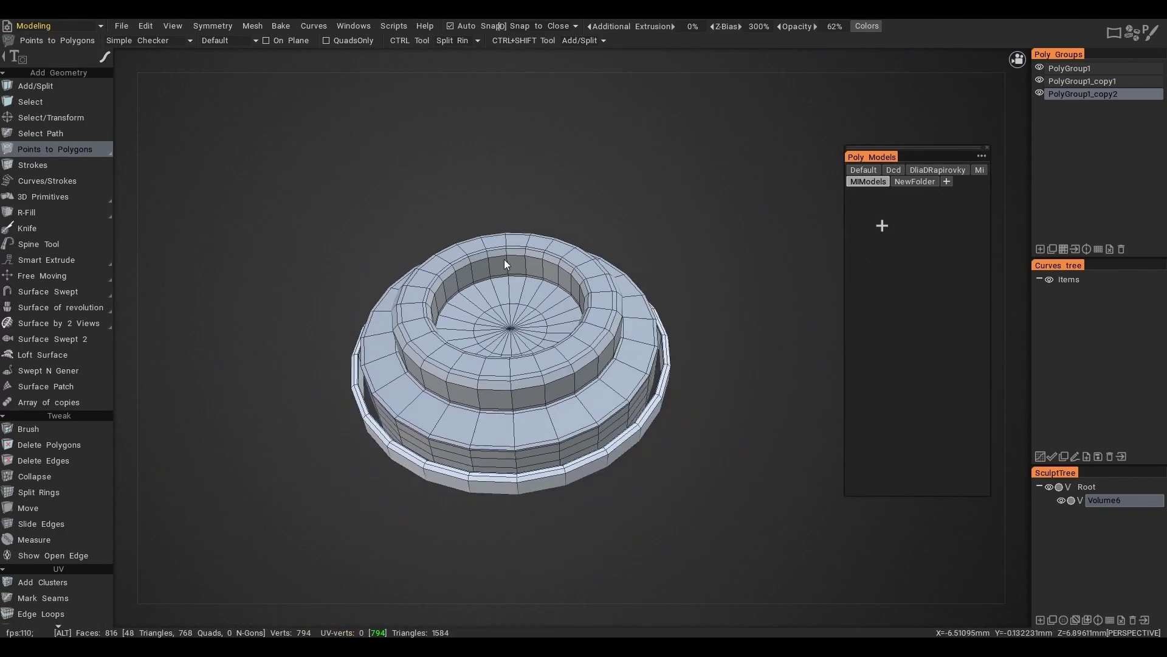
Merge PolyGroup1_copy2 and PolyGroup1_copy1 into PolyGroup1
{"action": "scroll", "coordinate": [523, 261], "scroll_direction": "up", "scroll_amount": 2}
{"action": "left_click_drag", "start_coordinate": [1158, 94], "coordinate": [1159, 84]}
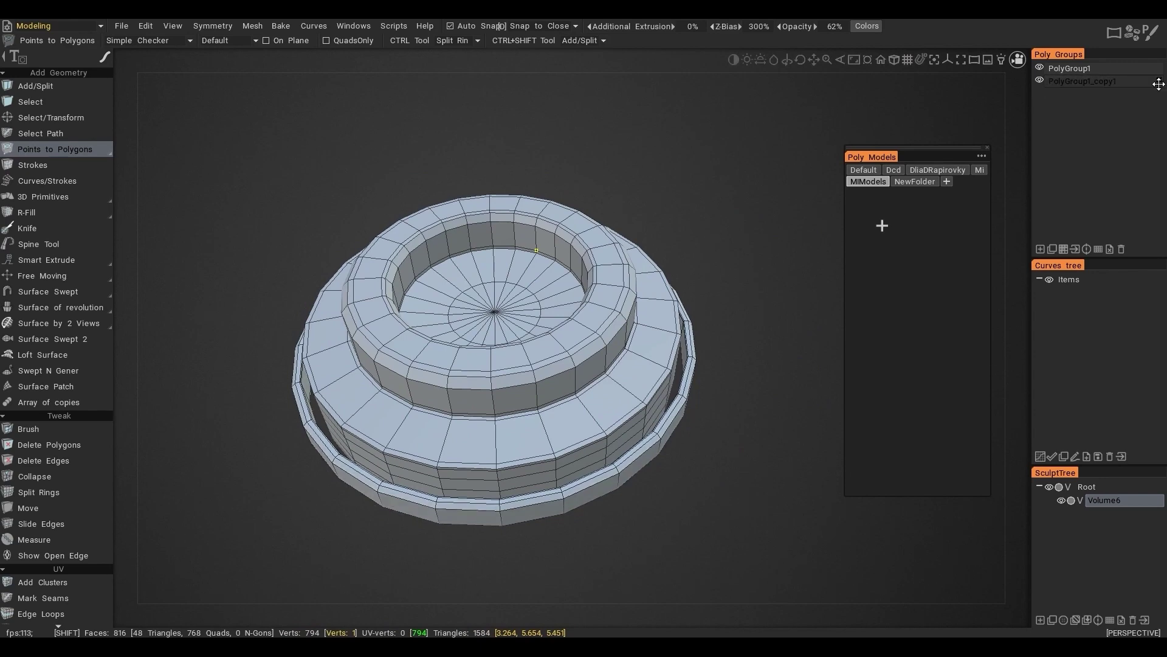
{"action": "left_click_drag", "start_coordinate": [714, 220], "coordinate": [683, 222], "text": "alt"}
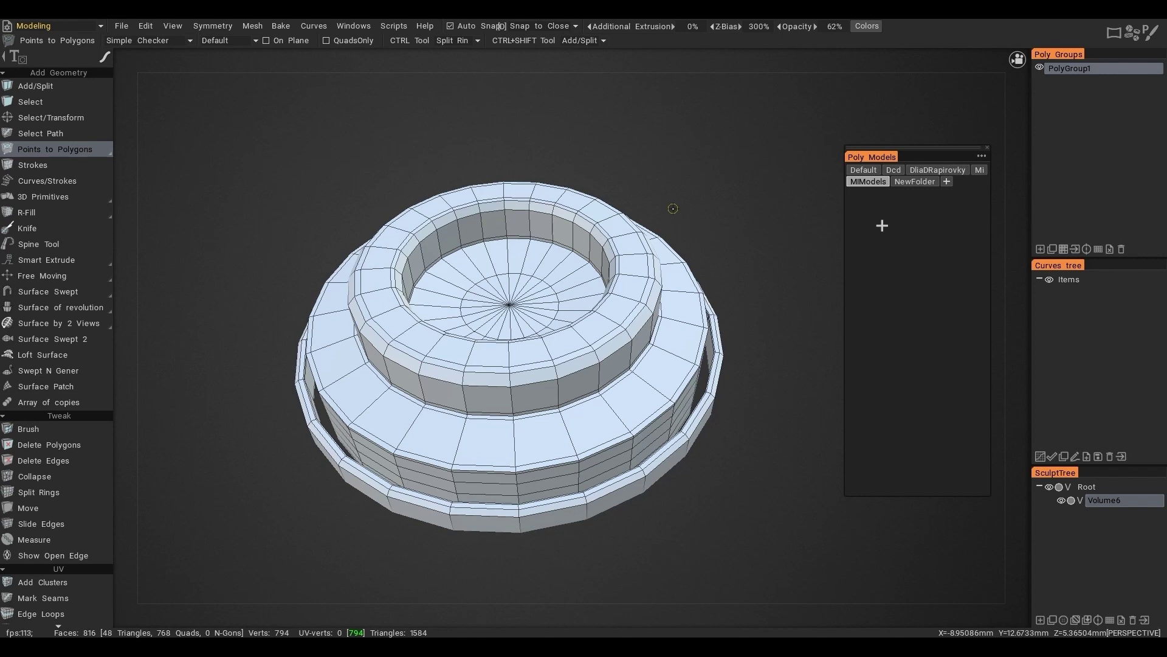
Close the Poly Models panel and open it again
{"action": "mouse_move", "coordinate": [931, 147]}
{"action": "left_mouse_down"}
{"action": "mouse_move", "coordinate": [906, 130]}
{"action": "mouse_move", "coordinate": [891, 143]}
{"action": "mouse_move", "coordinate": [902, 164]}
{"action": "mouse_move", "coordinate": [941, 151]}
{"action": "left_mouse_up"}
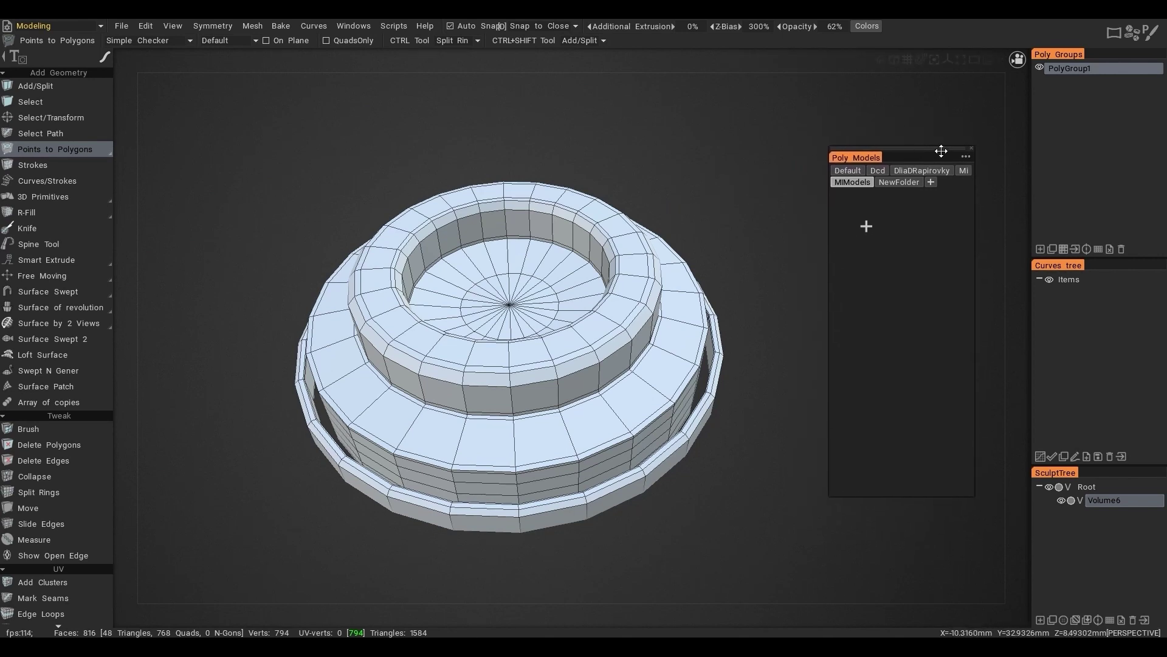
{"action": "left_click", "coordinate": [972, 148]}
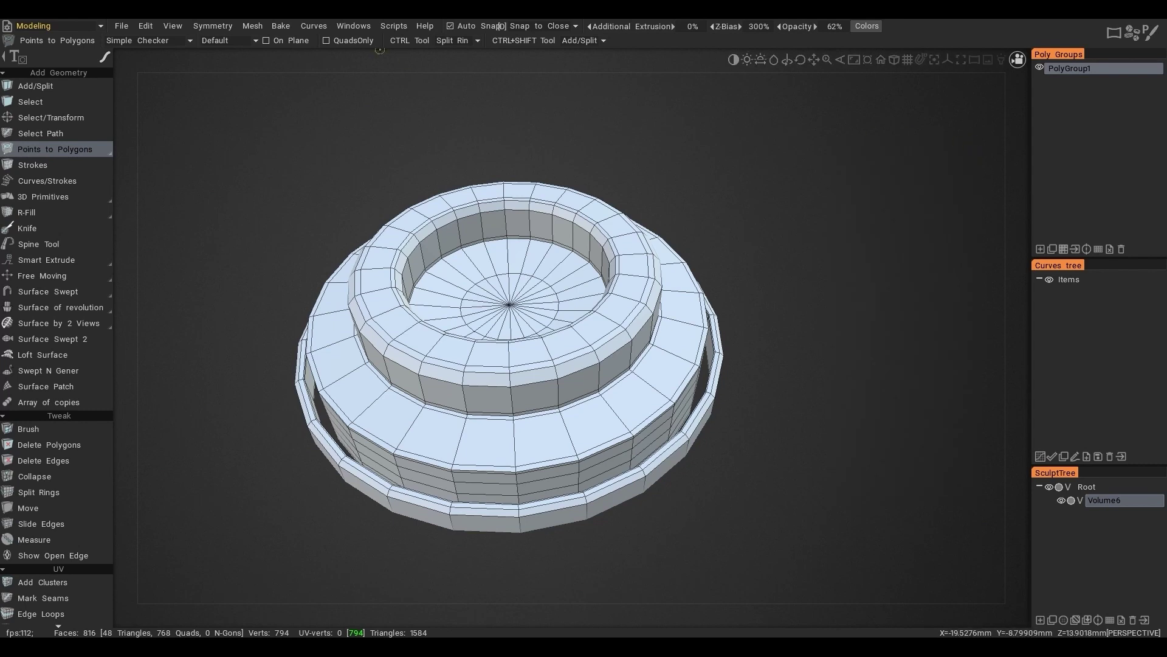
{"action": "left_click", "coordinate": [347, 28]}
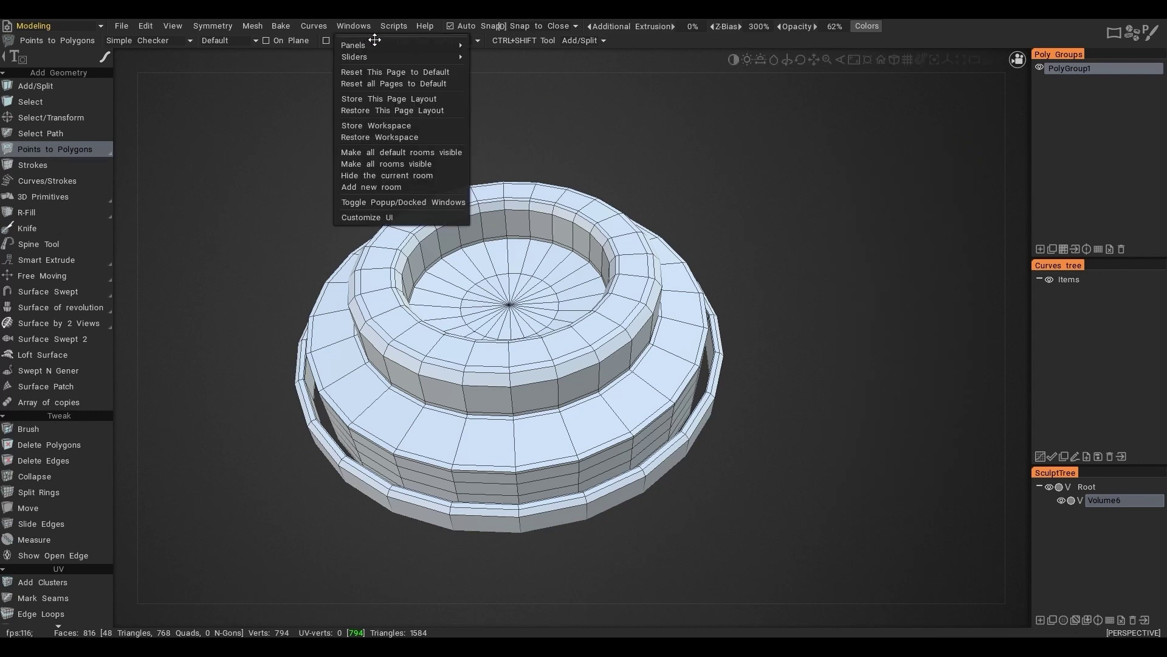
{"action": "mouse_move", "coordinate": [392, 43]}
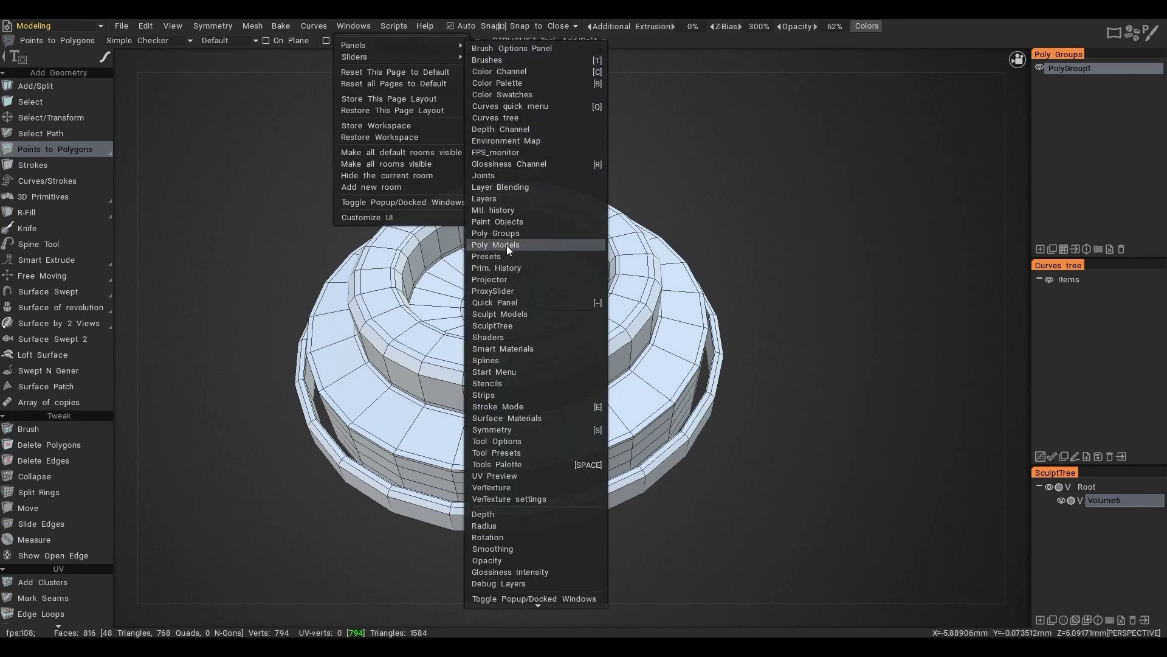
{"action": "mouse_move", "coordinate": [507, 245]}
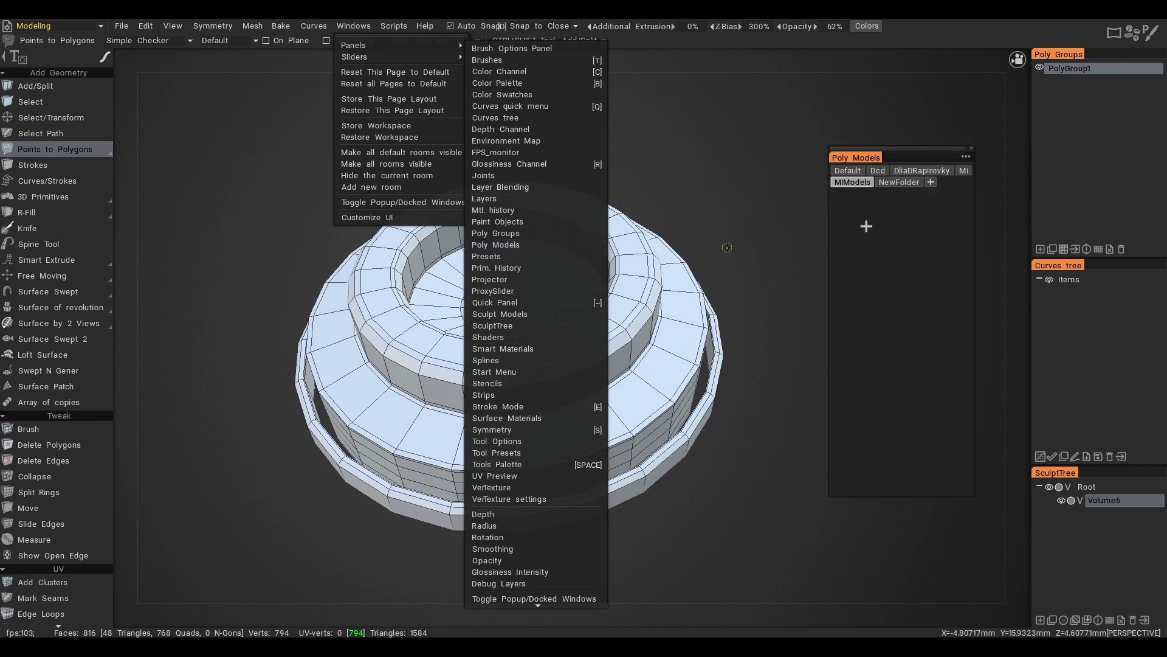
{"action": "left_click", "coordinate": [516, 244]}
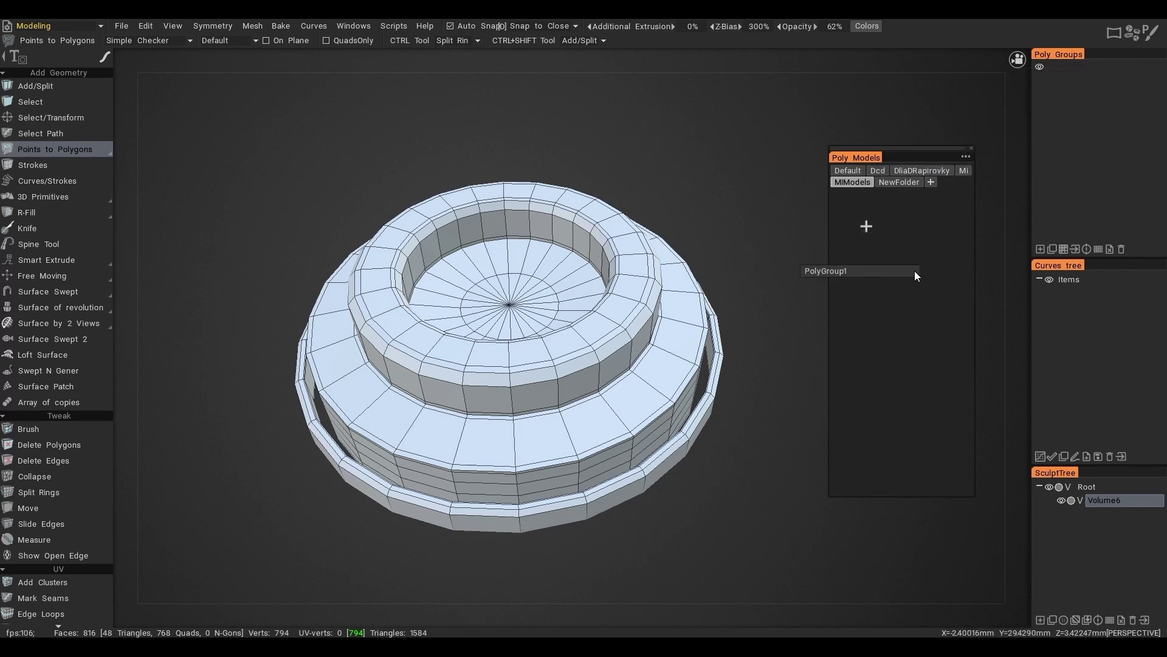
Save PolyGroup1 to the MIModels folder of Poly Models, once from the current view and once from a lower angle
{"action": "left_click_drag", "start_coordinate": [916, 276], "coordinate": [917, 276]}
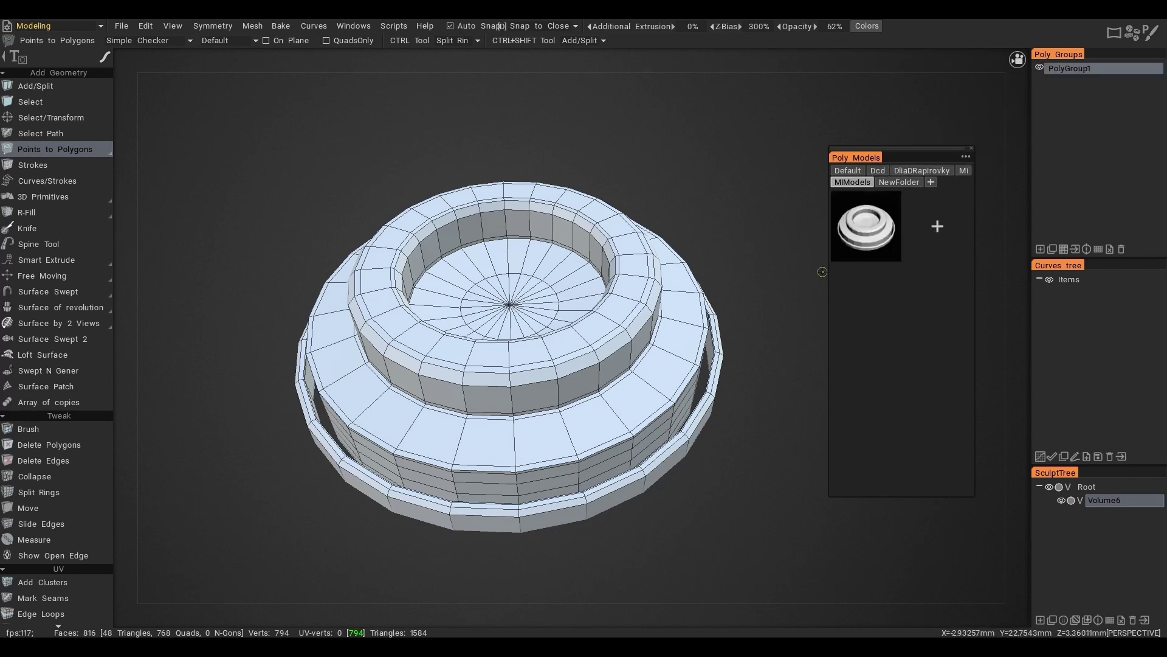
{"action": "mouse_move", "coordinate": [639, 248]}
{"action": "left_mouse_down", "text": "alt"}
{"action": "mouse_move", "coordinate": [637, 201]}
{"action": "mouse_move", "coordinate": [662, 192]}
{"action": "left_mouse_up", "text": "alt"}
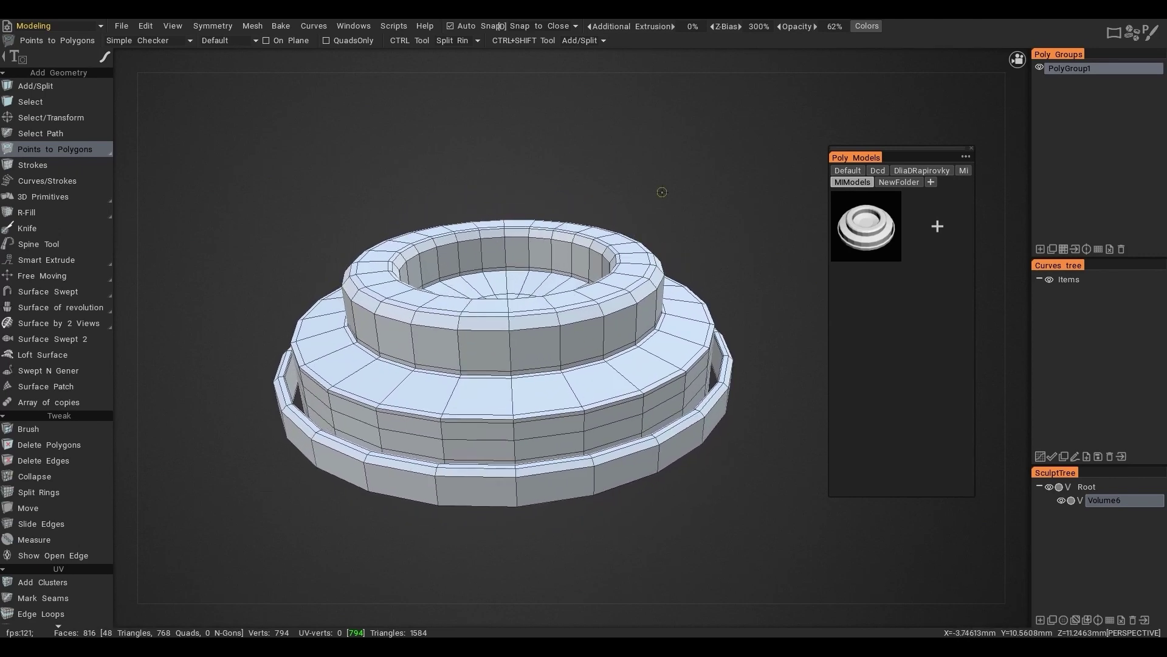
{"action": "left_click_drag", "start_coordinate": [1116, 80], "coordinate": [891, 305]}
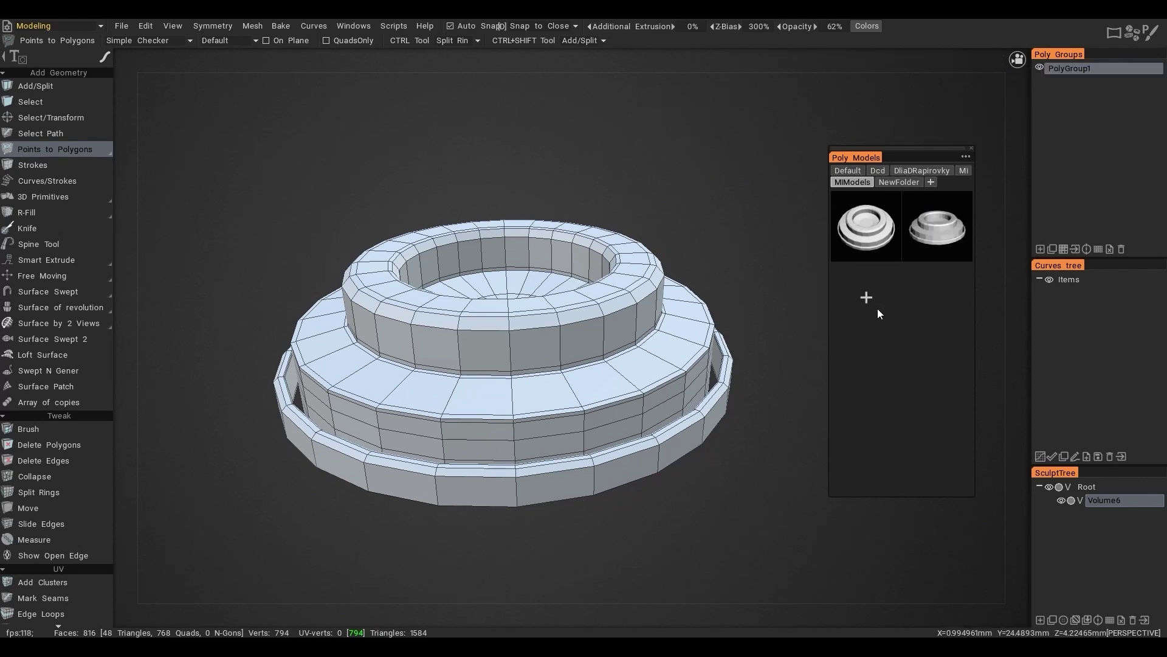
Set an orthographic right view of the part and save PolyGroup1 to the MIModels folder with that view
{"action": "right_click_drag", "start_coordinate": [666, 211], "coordinate": [655, 207], "text": "alt"}
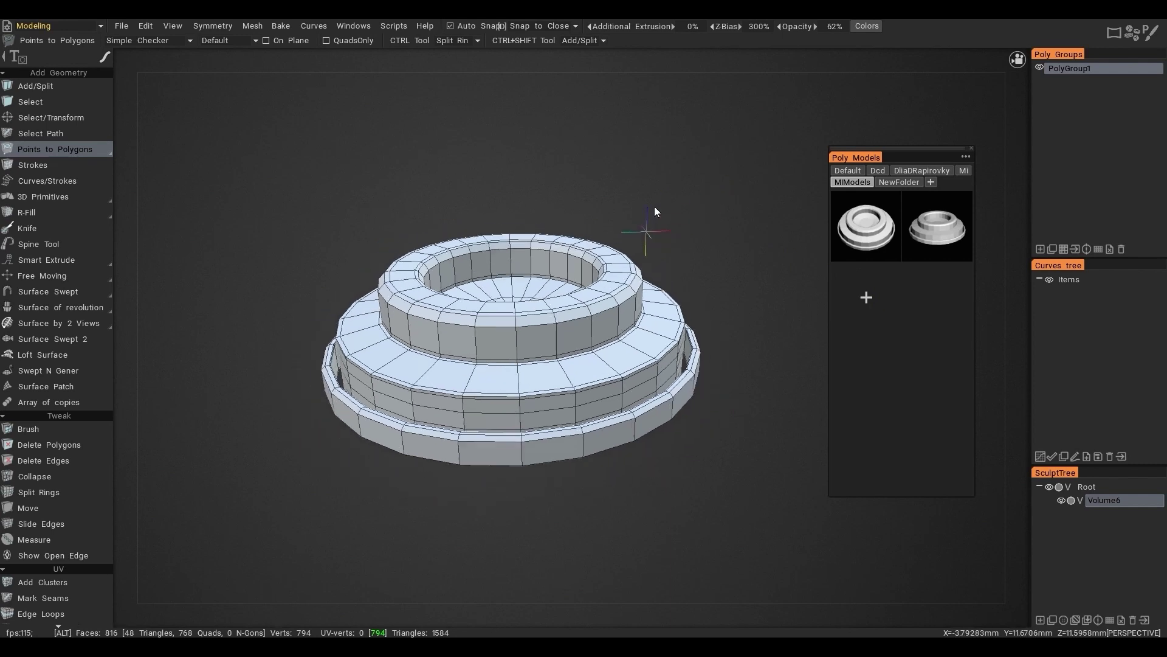
{"action": "middle_click_drag", "start_coordinate": [655, 208], "coordinate": [634, 196], "text": "alt"}
{"action": "left_click_drag", "start_coordinate": [572, 205], "coordinate": [581, 187], "text": "alt+shift"}
{"action": "middle_click_drag", "start_coordinate": [632, 189], "coordinate": [659, 270], "text": "alt"}
{"action": "right_click_drag", "start_coordinate": [658, 271], "coordinate": [754, 215], "text": "alt"}
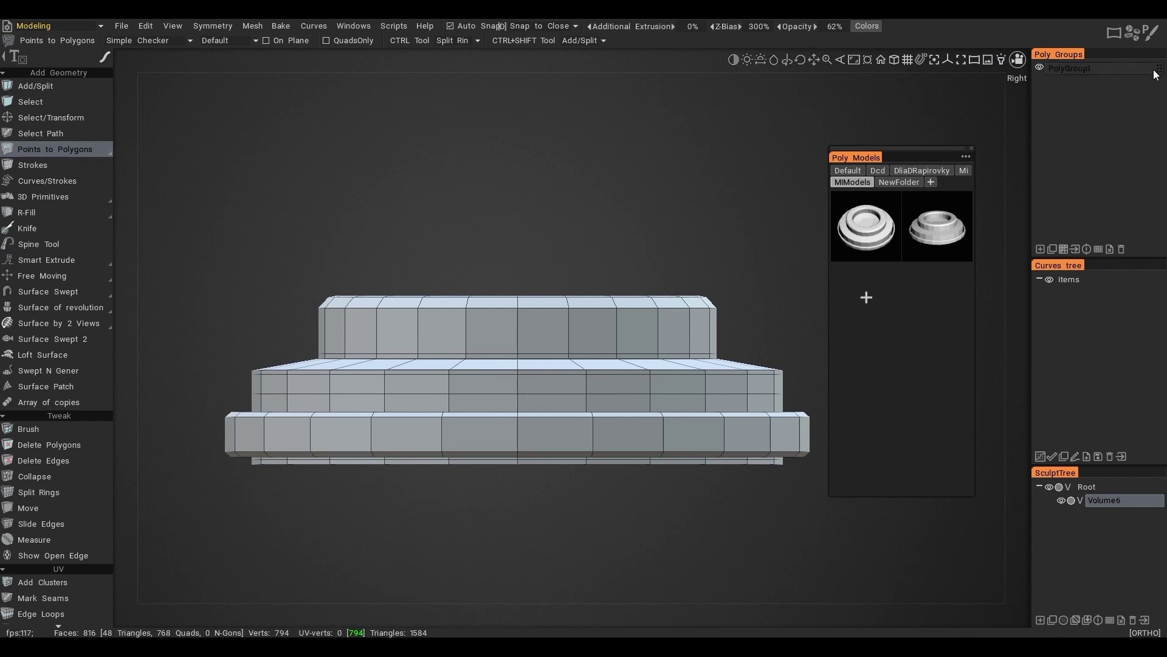
{"action": "left_click_drag", "start_coordinate": [1124, 79], "coordinate": [934, 319]}
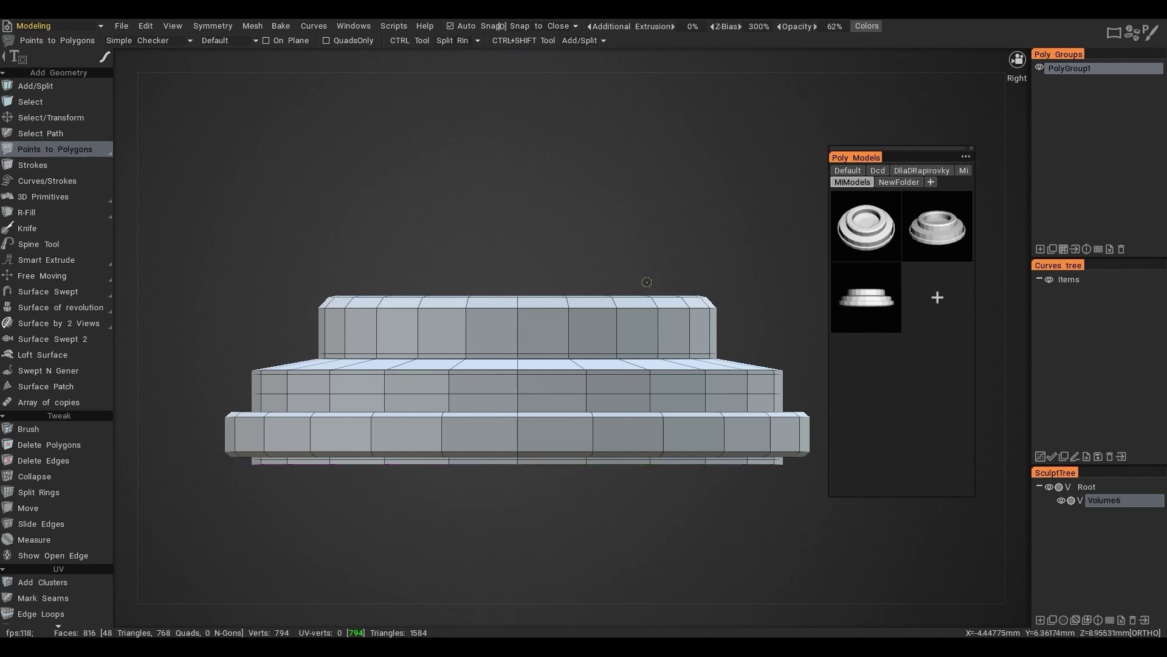
Set the top view of the part and save PolyGroup1 to the MIModels folder once more
{"action": "left_click_drag", "start_coordinate": [660, 285], "coordinate": [630, 258], "text": "alt"}
{"action": "right_click_drag", "start_coordinate": [630, 259], "coordinate": [549, 205], "text": "alt"}
{"action": "middle_click_drag", "start_coordinate": [549, 205], "coordinate": [565, 209], "text": "alt"}
{"action": "left_click_drag", "start_coordinate": [1160, 73], "coordinate": [895, 327]}
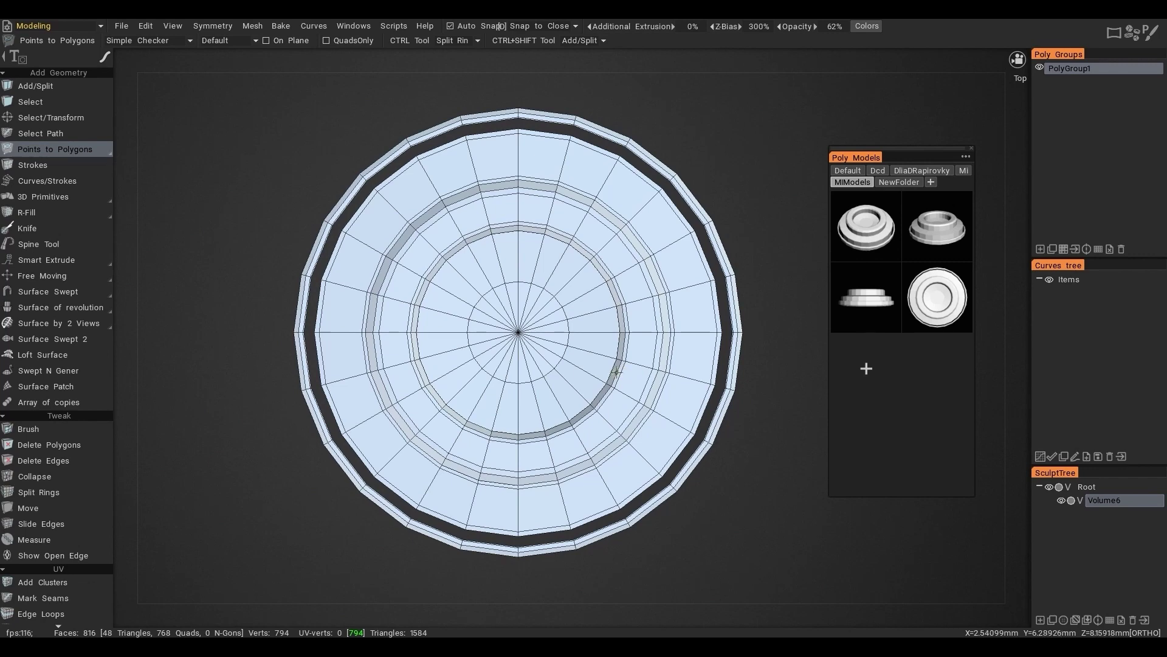
Hide PolyGroup1 and add a triangulated sphere primitive with a radius of about 12.9 and subdivision 5
{"action": "left_click", "coordinate": [1040, 71]}
{"action": "key", "text": "space"}
{"action": "left_click", "coordinate": [383, 94]}
{"action": "left_click", "coordinate": [19, 63]}
{"action": "left_click_drag", "start_coordinate": [144, 189], "coordinate": [124, 159]}
{"action": "left_click", "coordinate": [157, 107]}
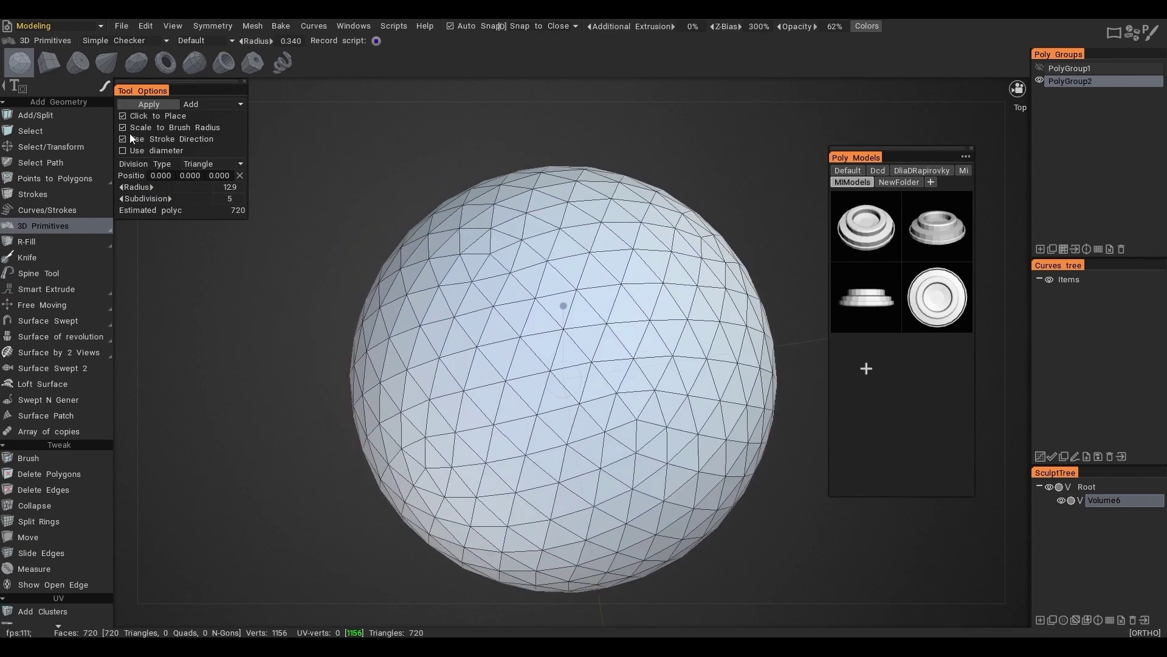
Load the saved round part as a primitive using brush radius and stroke direction, and place a large copy near the sphere's top
{"action": "left_click", "coordinate": [123, 139]}
{"action": "left_click", "coordinate": [123, 128]}
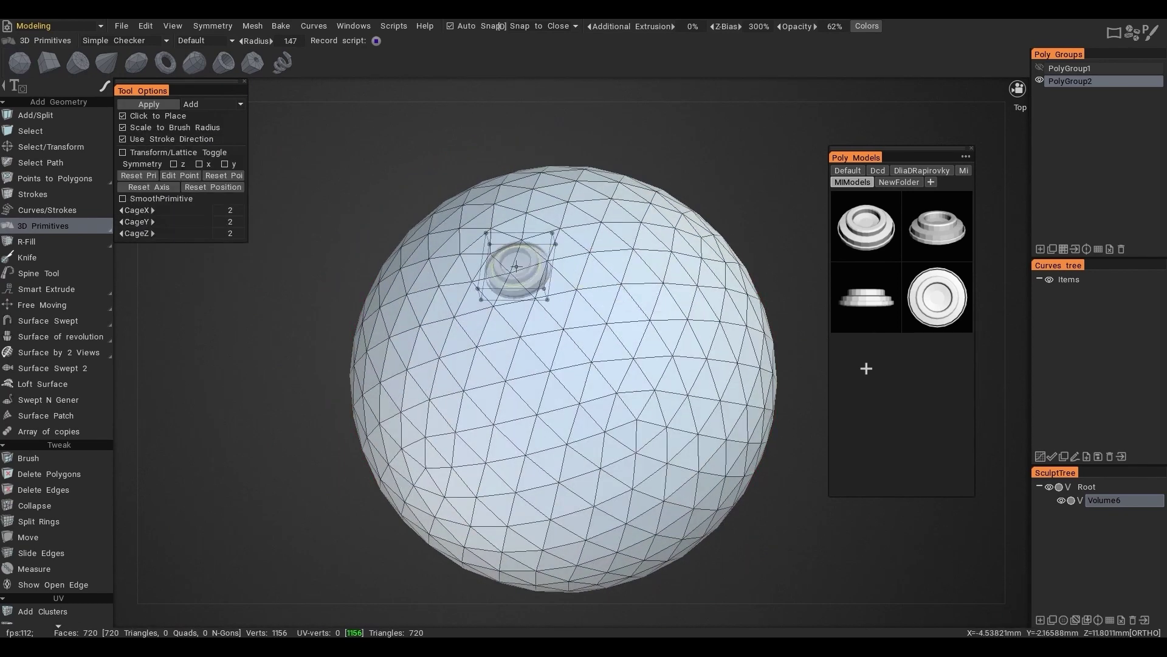
{"action": "left_click_drag", "start_coordinate": [423, 290], "coordinate": [622, 243], "text": "alt"}
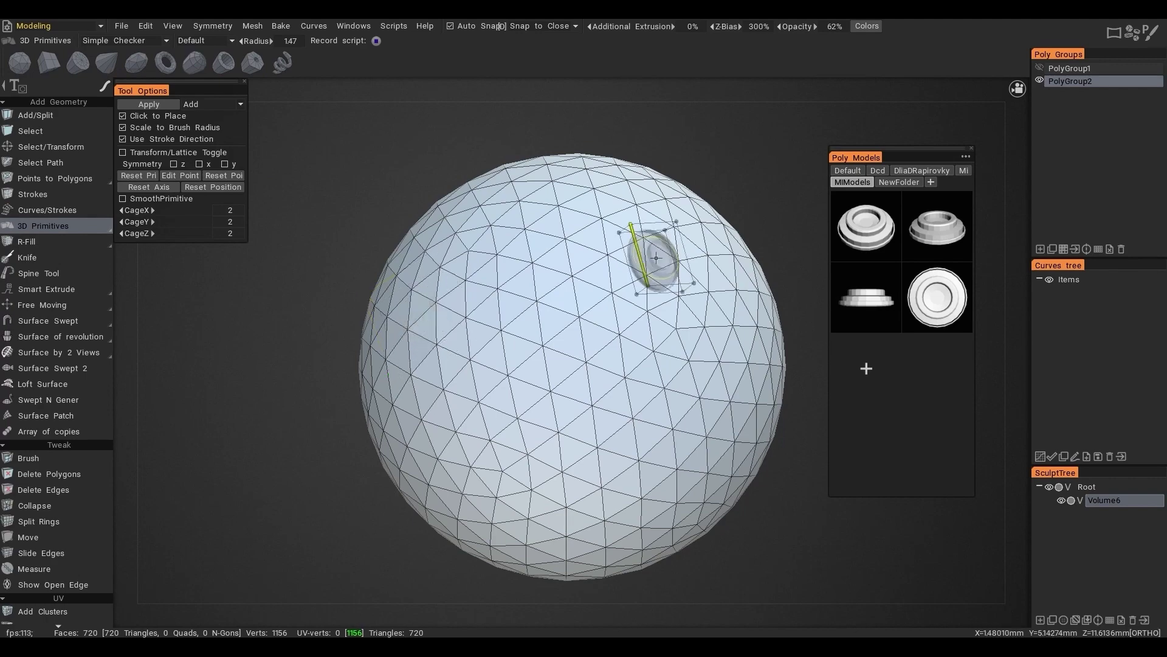
{"action": "left_click_drag", "start_coordinate": [640, 268], "coordinate": [645, 230], "text": "alt"}
{"action": "right_click_drag", "start_coordinate": [646, 230], "coordinate": [757, 274], "text": "alt"}
{"action": "right_click_drag", "start_coordinate": [757, 274], "coordinate": [779, 280], "text": "alt"}
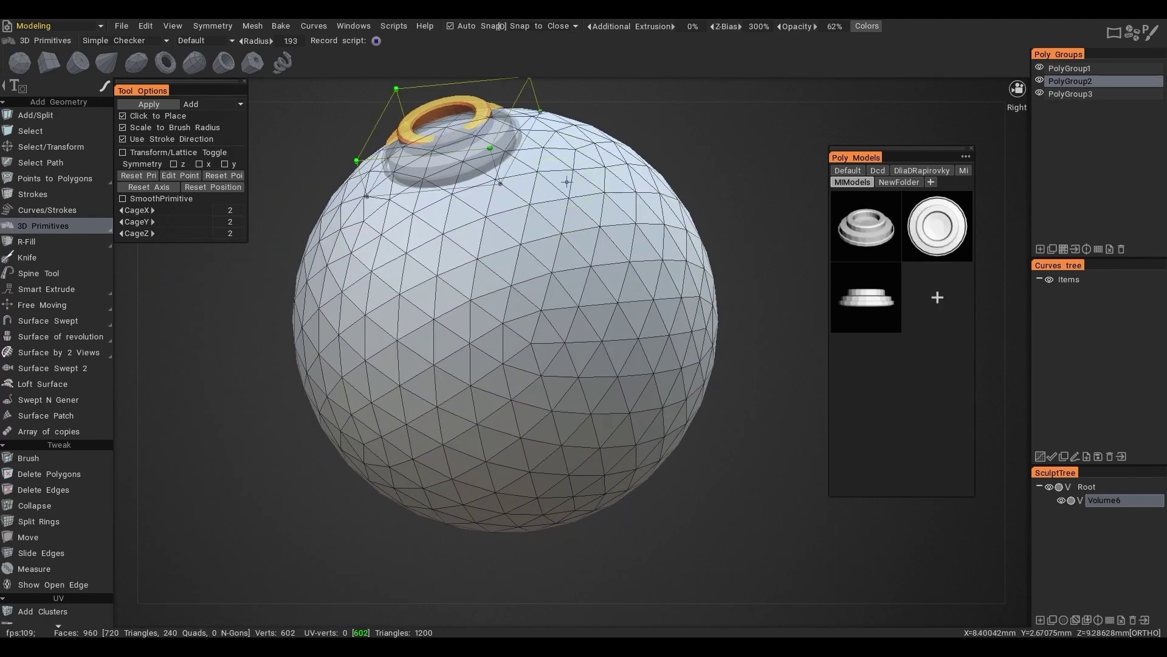
{"action": "key", "text": "Return"}
Place several round part copies with radius 1.93 across the sphere's upper half
{"action": "left_click", "coordinate": [496, 242]}
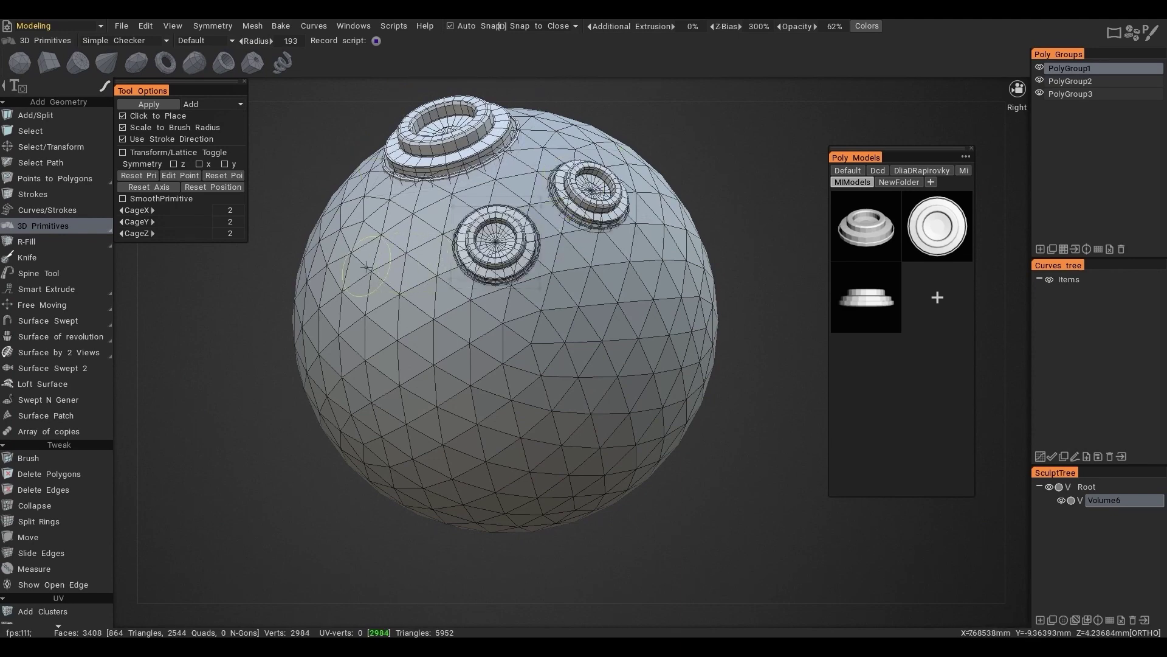
{"action": "left_click", "coordinate": [363, 266]}
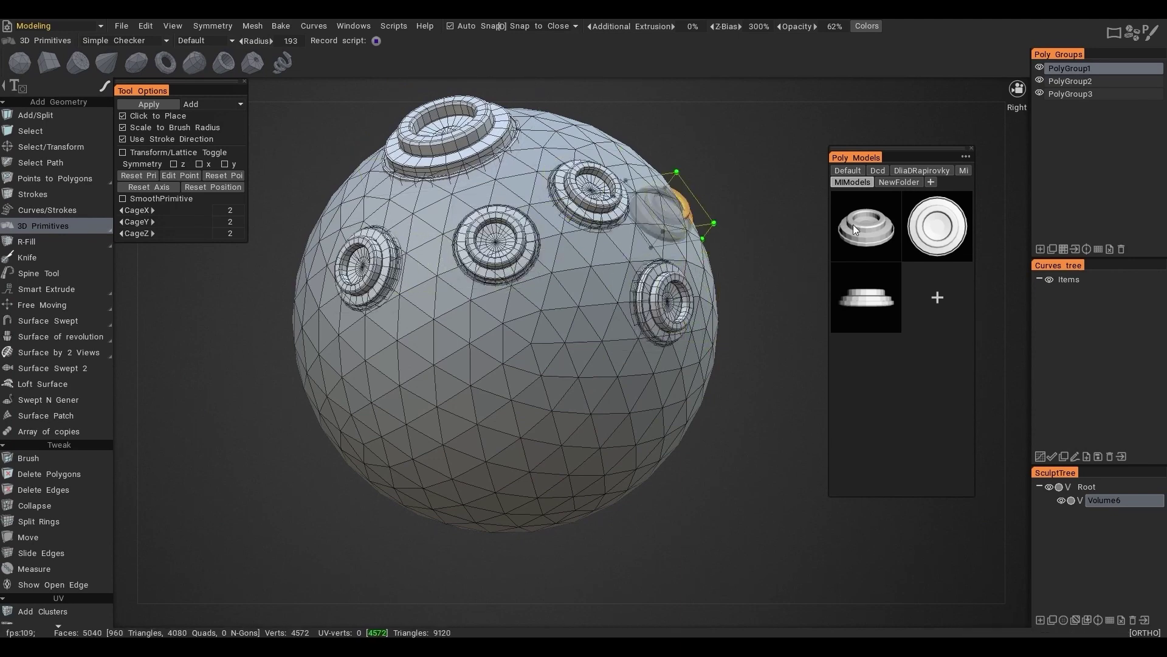
{"action": "scroll", "coordinate": [575, 254], "scroll_direction": "up", "scroll_amount": 5}
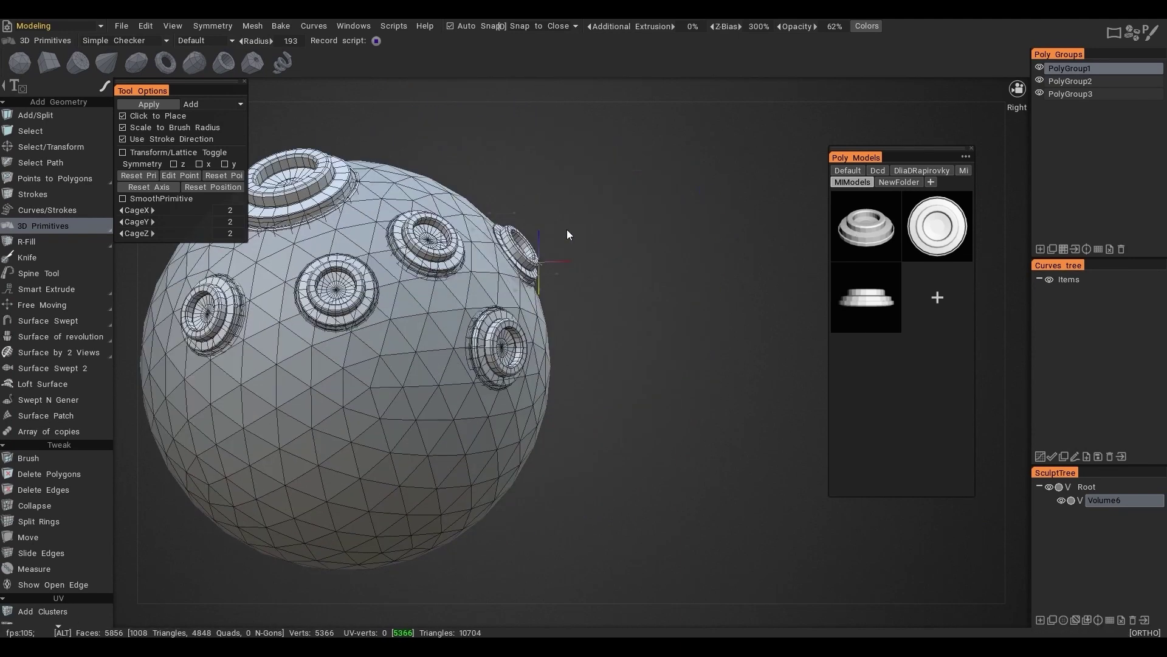
{"action": "left_click_drag", "start_coordinate": [658, 498], "coordinate": [601, 246]}
{"action": "left_click", "coordinate": [606, 248]}
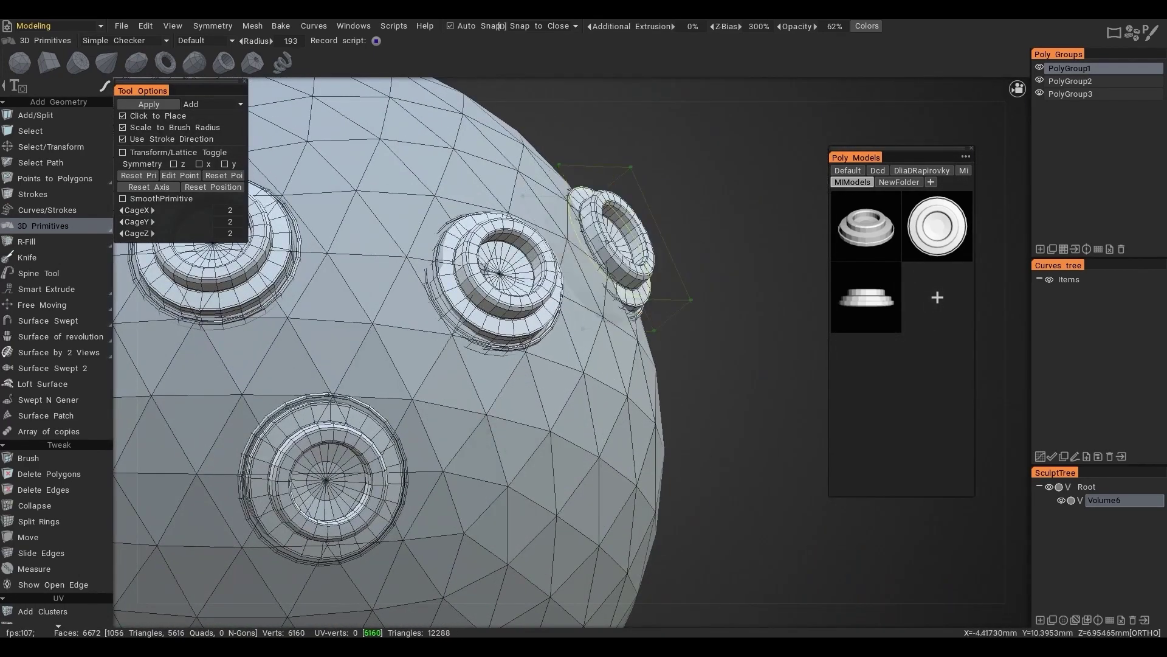
{"action": "left_click", "coordinate": [484, 157]}
Place two small copies with radius 1.57 and two larger ones with radius 3.16 on the sphere's lower area
{"action": "mouse_move", "coordinate": [483, 157]}
{"action": "left_mouse_down", "text": "alt"}
{"action": "mouse_move", "coordinate": [652, 250]}
{"action": "mouse_move", "coordinate": [411, 238]}
{"action": "mouse_move", "coordinate": [690, 188]}
{"action": "left_mouse_up", "text": "alt"}
{"action": "right_click_drag", "start_coordinate": [691, 189], "coordinate": [669, 190], "text": "alt"}
{"action": "left_click_drag", "start_coordinate": [669, 190], "coordinate": [724, 176], "text": "alt"}
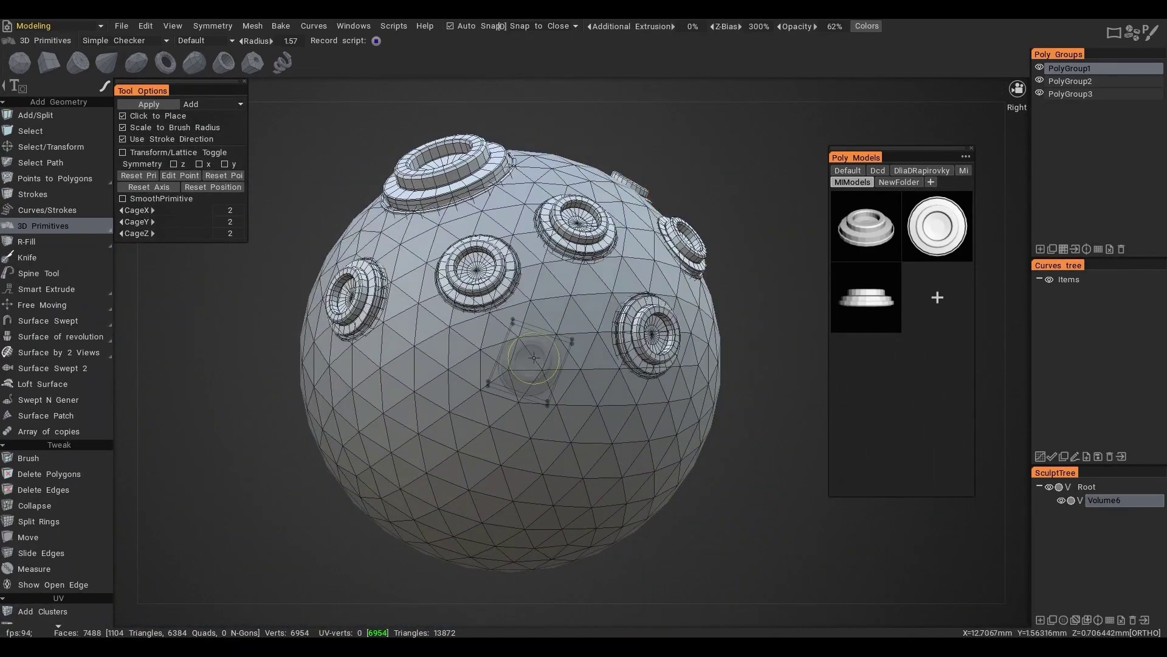
{"action": "left_click", "coordinate": [613, 453]}
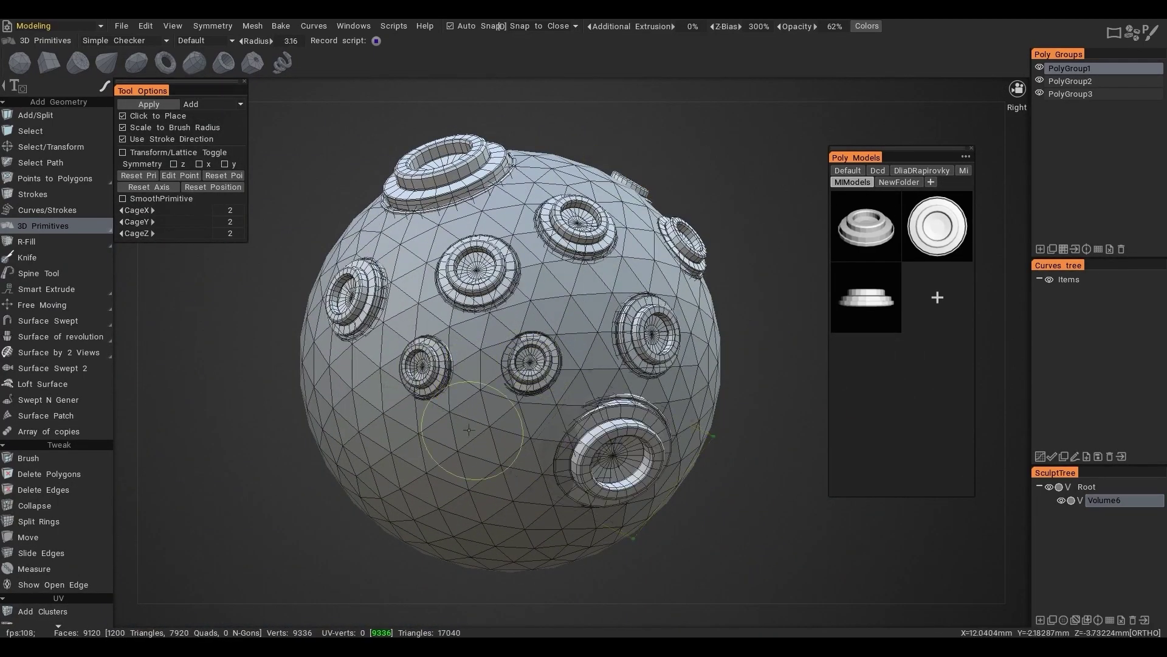
{"action": "left_click", "coordinate": [415, 505]}
Turn on Transform/Lattice Toggle, reposition the copy at the sphere's edge along its axis and apply it
{"action": "mouse_move", "coordinate": [735, 284]}
{"action": "left_mouse_down", "text": "alt"}
{"action": "mouse_move", "coordinate": [659, 284]}
{"action": "mouse_move", "coordinate": [699, 286]}
{"action": "left_mouse_up", "text": "alt"}
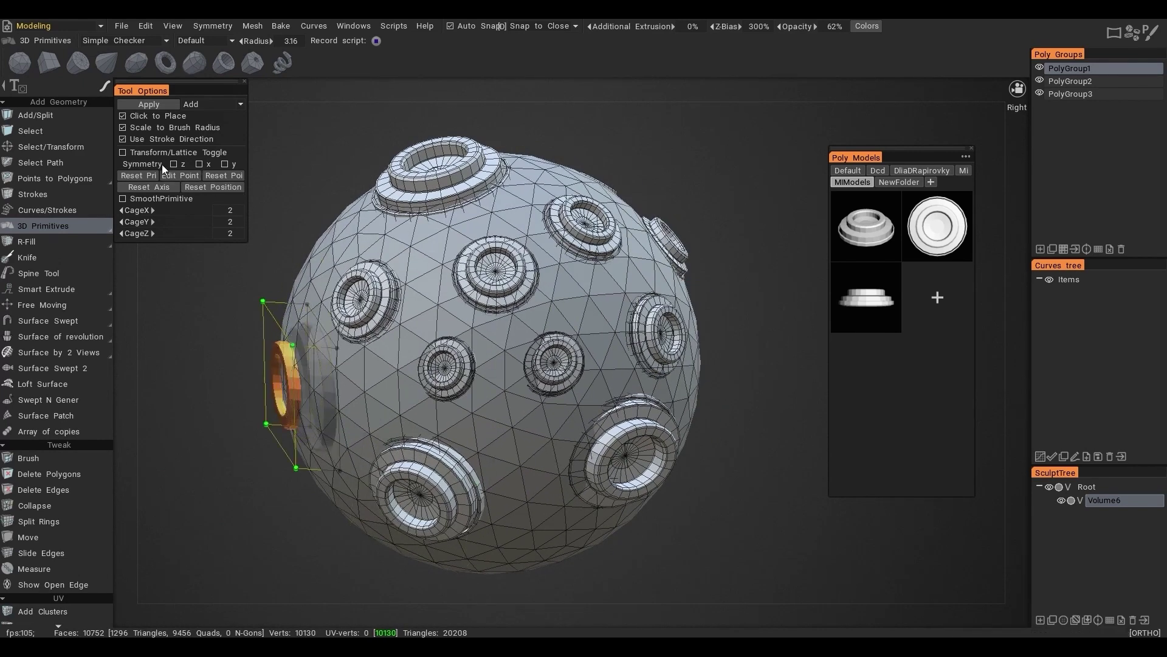
{"action": "left_click", "coordinate": [124, 152]}
{"action": "mouse_move", "coordinate": [202, 392]}
{"action": "left_mouse_down", "text": "alt"}
{"action": "mouse_move", "coordinate": [168, 393]}
{"action": "mouse_move", "coordinate": [183, 398]}
{"action": "left_mouse_up", "text": "alt"}
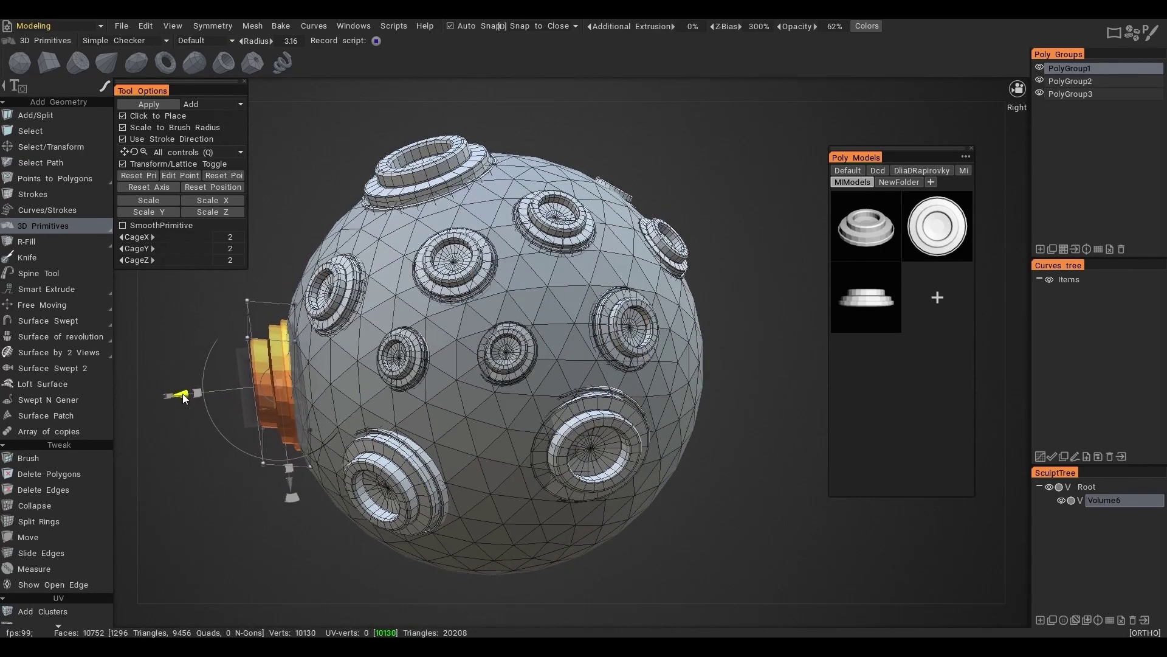
{"action": "middle_click_drag", "start_coordinate": [183, 397], "coordinate": [323, 365], "text": "alt"}
{"action": "right_click_drag", "start_coordinate": [475, 292], "coordinate": [620, 240], "text": "alt"}
{"action": "left_click_drag", "start_coordinate": [453, 278], "coordinate": [513, 278], "text": "alt"}
{"action": "left_click", "coordinate": [149, 104]}
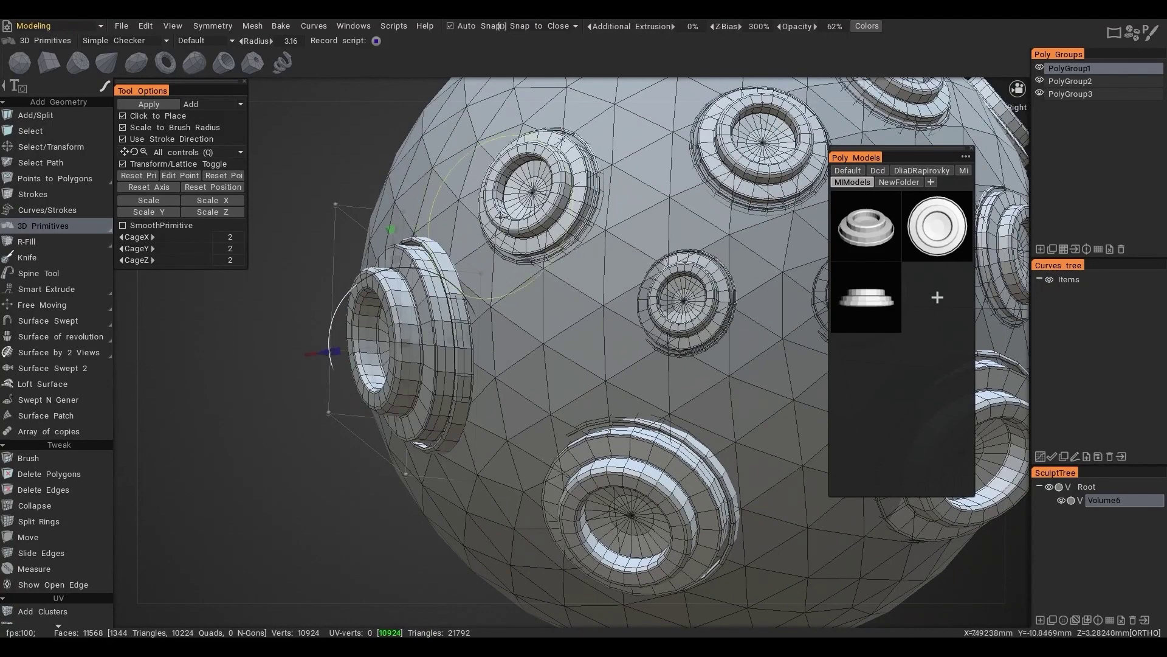
Position a larger copy of the round part with radius 3.93 on an empty area of the sphere
{"action": "right_click_drag", "start_coordinate": [501, 216], "coordinate": [437, 200], "text": "alt"}
{"action": "left_click_drag", "start_coordinate": [437, 200], "coordinate": [418, 262], "text": "alt"}
{"action": "left_click", "coordinate": [444, 247]}
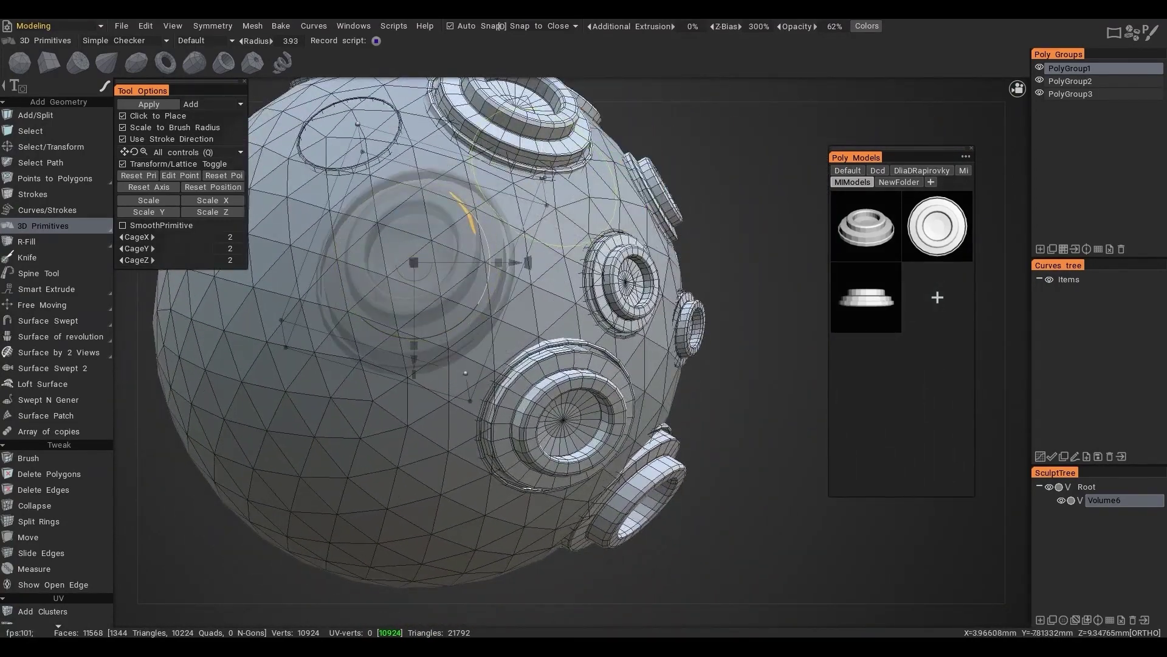
Turn off Transform/Lattice Toggle, pull the cage points to stretch the large copy outward from the sphere, and apply it
{"action": "left_click_drag", "start_coordinate": [546, 178], "coordinate": [437, 162], "text": "alt"}
{"action": "left_click", "coordinate": [127, 161]}
{"action": "left_click_drag", "start_coordinate": [533, 200], "coordinate": [450, 131]}
{"action": "left_click_drag", "start_coordinate": [293, 365], "coordinate": [192, 328]}
{"action": "left_click_drag", "start_coordinate": [201, 322], "coordinate": [240, 316], "text": "alt"}
{"action": "left_click_drag", "start_coordinate": [416, 182], "coordinate": [313, 116]}
{"action": "left_click_drag", "start_coordinate": [359, 170], "coordinate": [487, 135], "text": "alt"}
{"action": "left_click_drag", "start_coordinate": [567, 375], "coordinate": [588, 179], "text": "alt"}
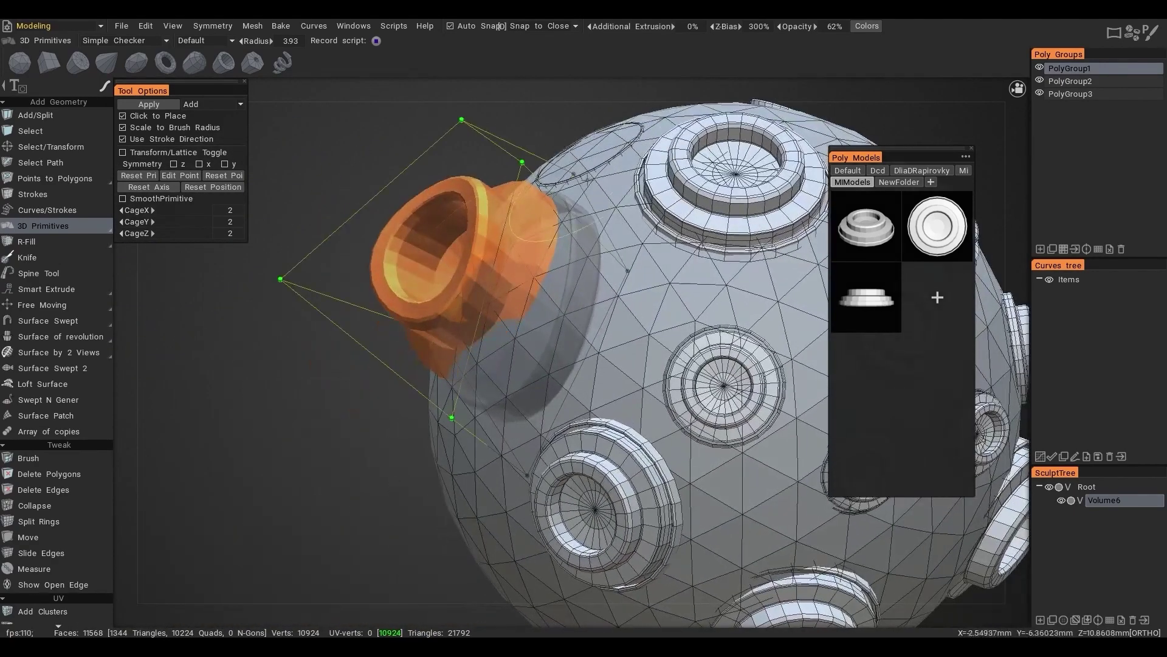
{"action": "left_click", "coordinate": [162, 108]}
{"action": "left_click_drag", "start_coordinate": [389, 170], "coordinate": [579, 236], "text": "alt"}
{"action": "left_click_drag", "start_coordinate": [784, 138], "coordinate": [583, 164]}
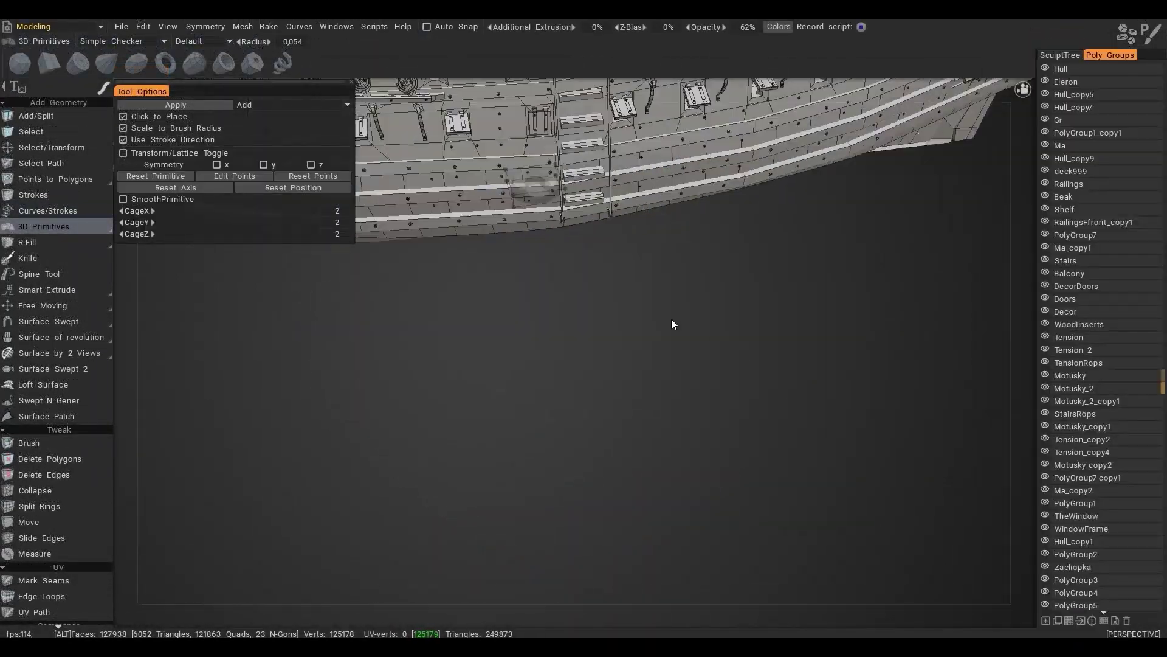
Place three ring-shaped parts with radius 5.699 along the ship's lower hull planks on both sides of the ladder
{"action": "scroll", "coordinate": [657, 281], "scroll_direction": "up", "scroll_amount": 6}
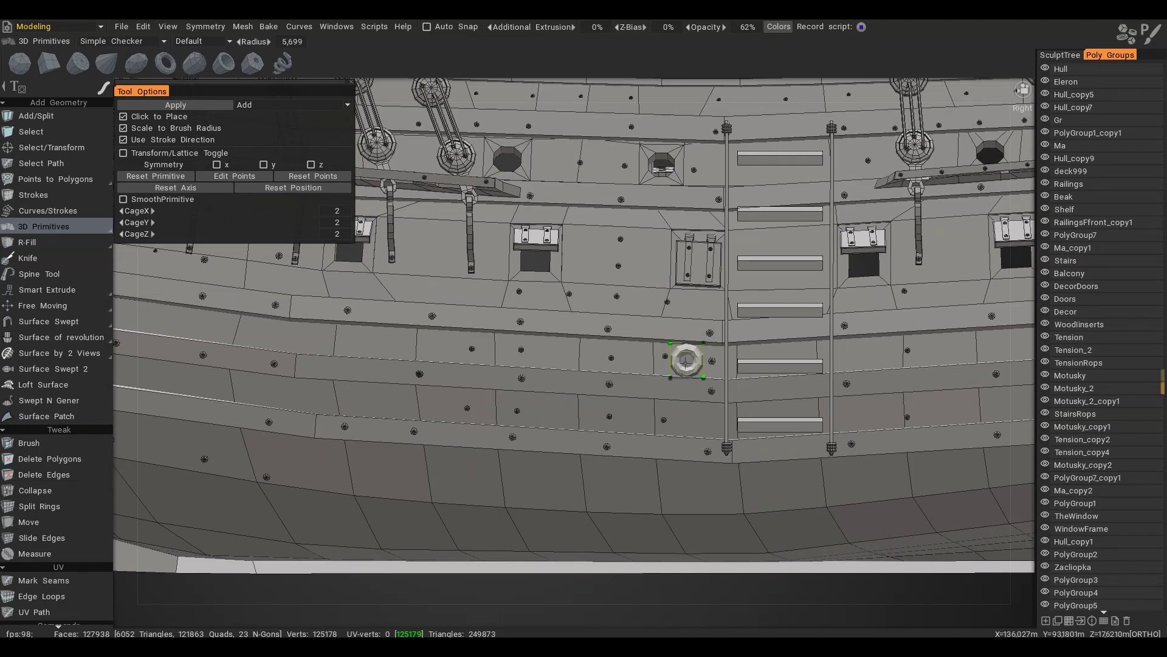
{"action": "left_click_drag", "start_coordinate": [687, 360], "coordinate": [614, 292], "text": "alt"}
{"action": "key", "text": "Return"}
{"action": "middle_click_drag", "start_coordinate": [644, 286], "coordinate": [673, 341], "text": "alt"}
{"action": "right_click_drag", "start_coordinate": [672, 341], "coordinate": [702, 366], "text": "alt"}
{"action": "mouse_move", "coordinate": [702, 366]}
{"action": "middle_mouse_down", "text": "alt"}
{"action": "mouse_move", "coordinate": [683, 395]}
{"action": "mouse_move", "coordinate": [860, 465]}
{"action": "middle_mouse_up", "text": "alt"}
{"action": "key", "text": "Return"}
{"action": "right_click_drag", "start_coordinate": [860, 465], "coordinate": [671, 327], "text": "alt"}
{"action": "mouse_move", "coordinate": [441, 377]}
{"action": "middle_mouse_down", "text": "alt"}
{"action": "mouse_move", "coordinate": [513, 359]}
{"action": "mouse_move", "coordinate": [604, 296]}
{"action": "middle_mouse_up", "text": "alt"}
{"action": "key", "text": "Return"}
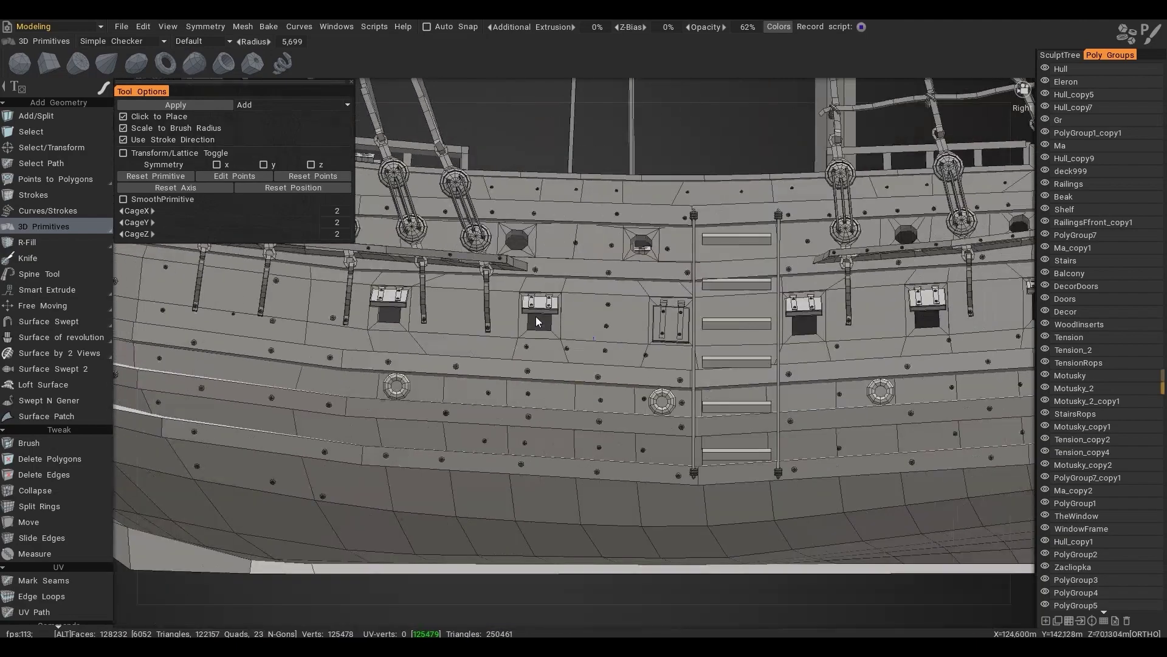
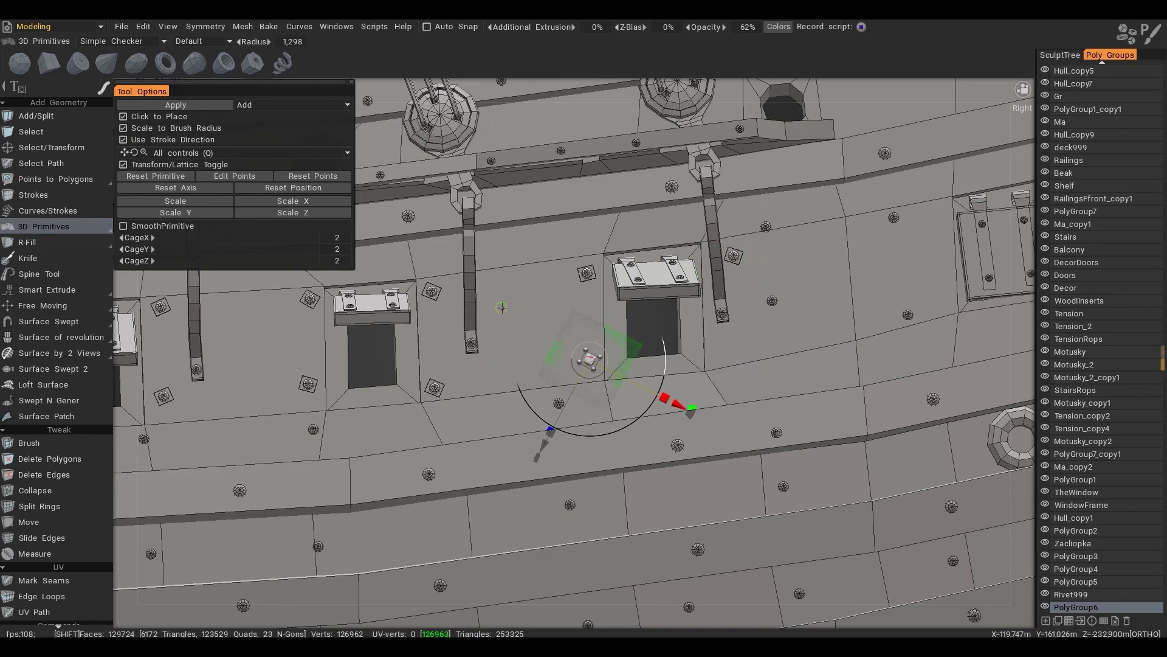
Place small bolted square plates with radius 1.298 around the corners of the closed hull hatch and beside the adjacent gun port
{"action": "left_click", "coordinate": [940, 211]}
{"action": "middle_click_drag", "start_coordinate": [834, 307], "coordinate": [490, 363]}
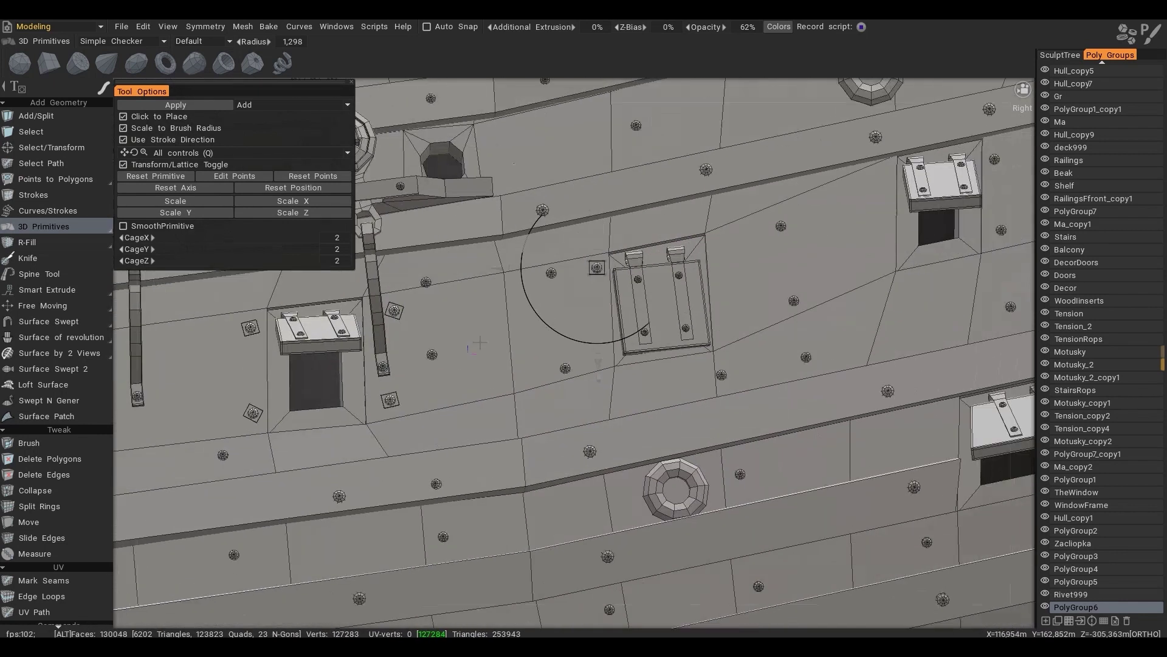
{"action": "left_click_drag", "start_coordinate": [620, 274], "coordinate": [621, 278]}
{"action": "key", "text": "Return"}
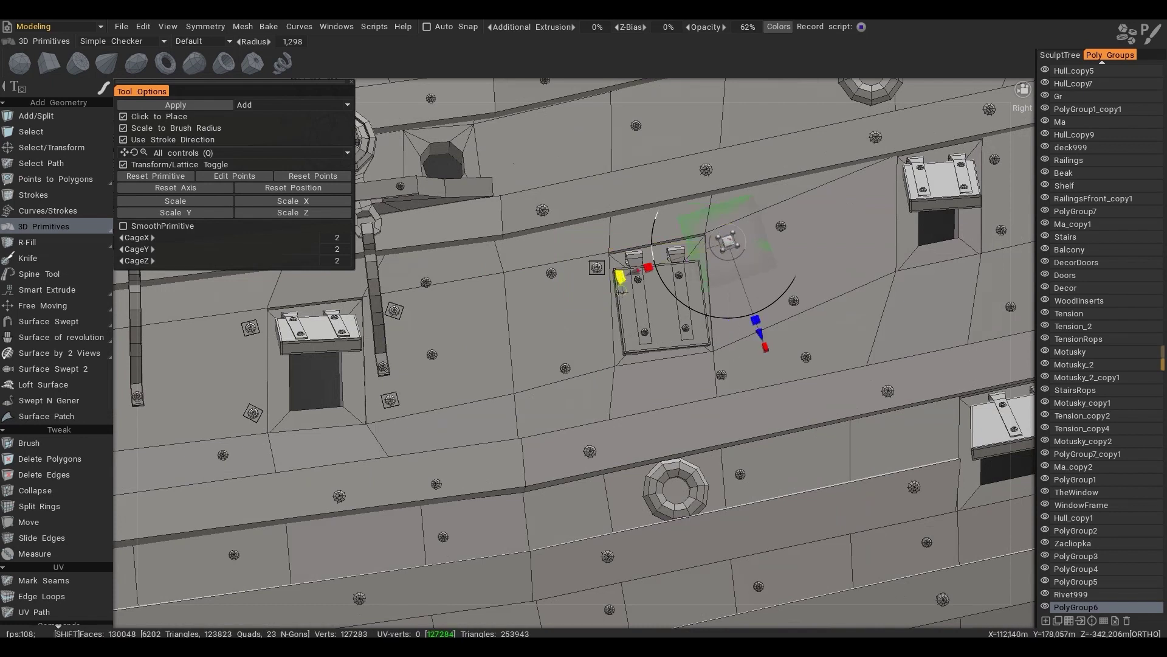
{"action": "left_click", "coordinate": [729, 325]}
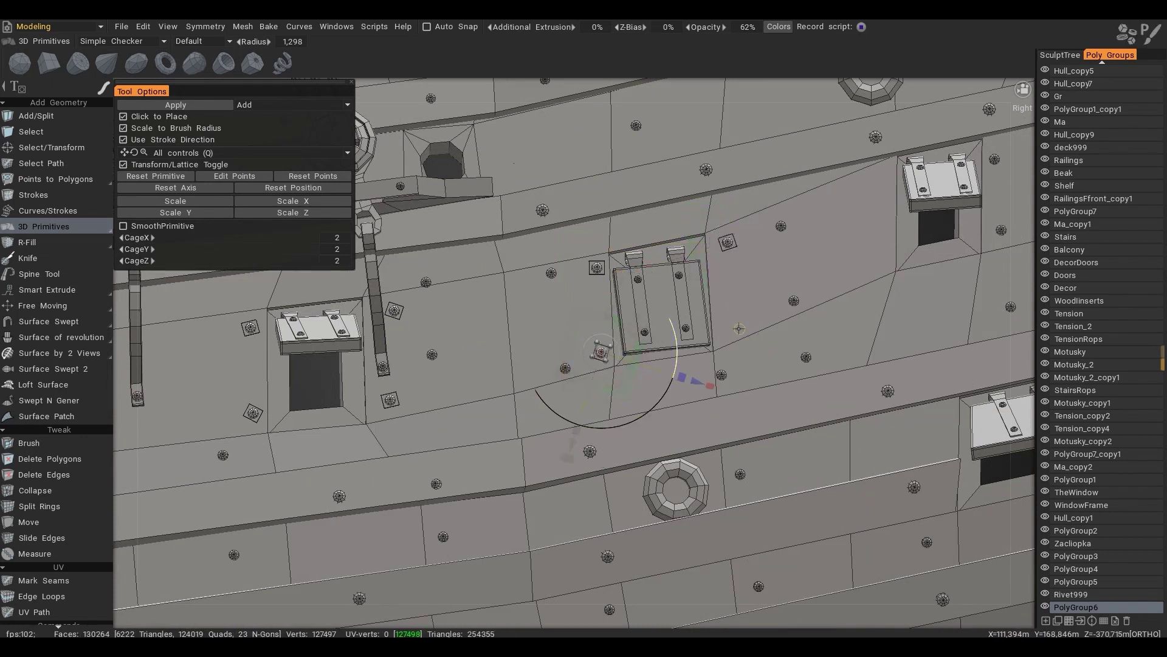
{"action": "key", "text": "Return"}
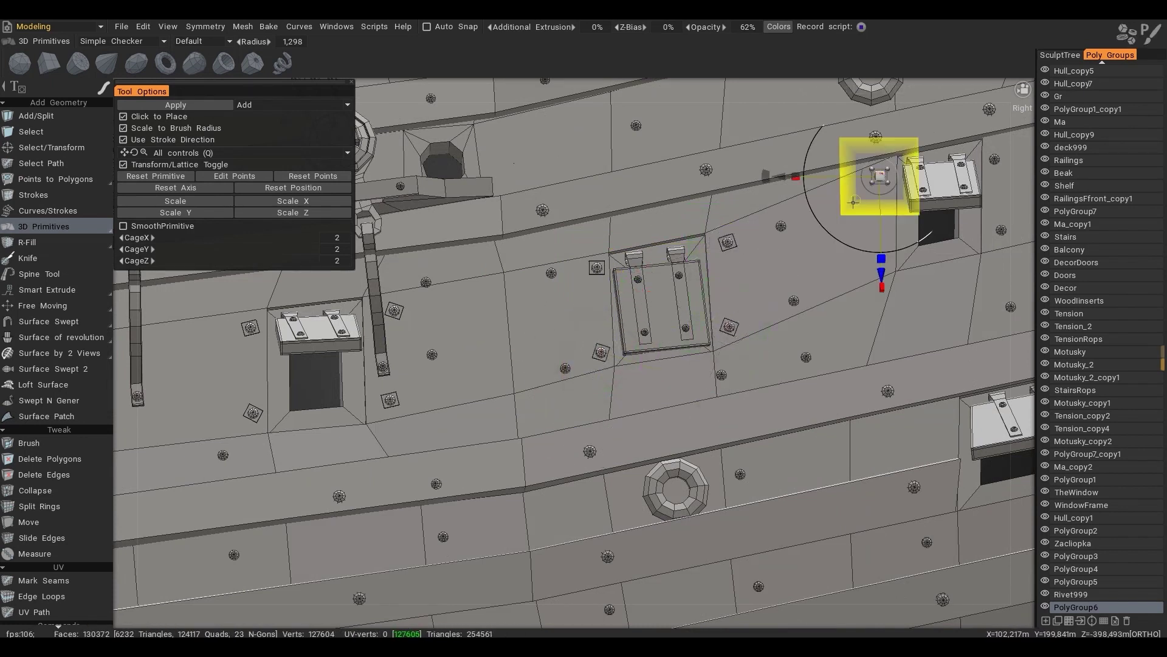
{"action": "left_click", "coordinate": [879, 177]}
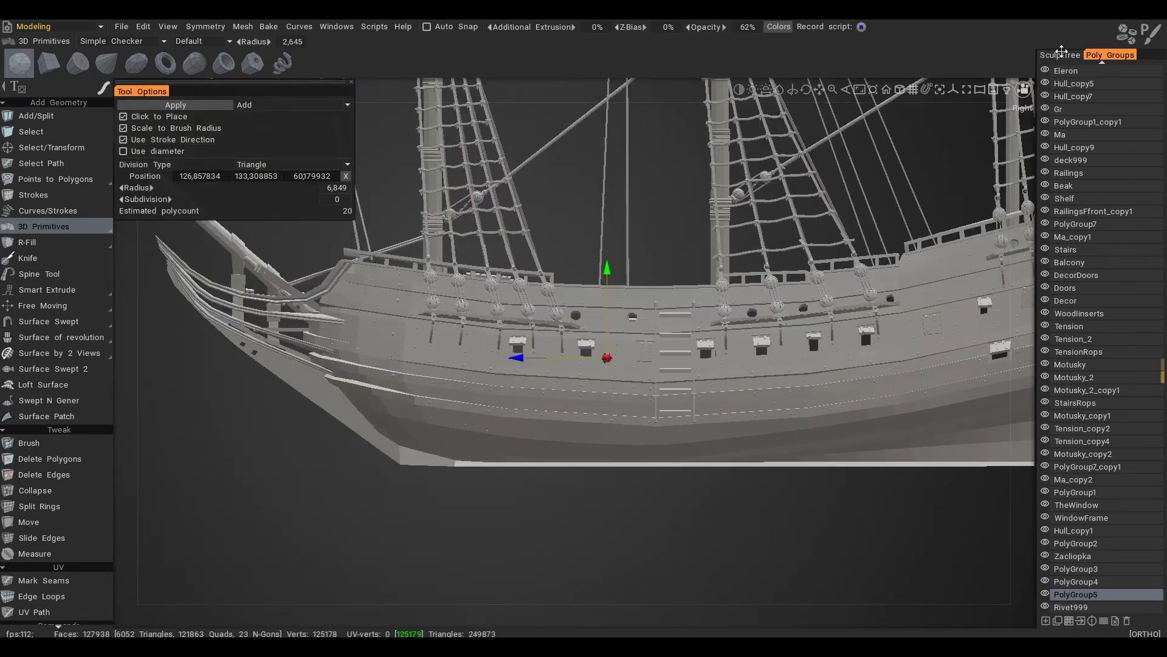
Load the square plate with a hole from the PW models, place it on the lower hull plank and turn on Transform/Lattice Toggle
{"action": "mouse_move", "coordinate": [1128, 35]}
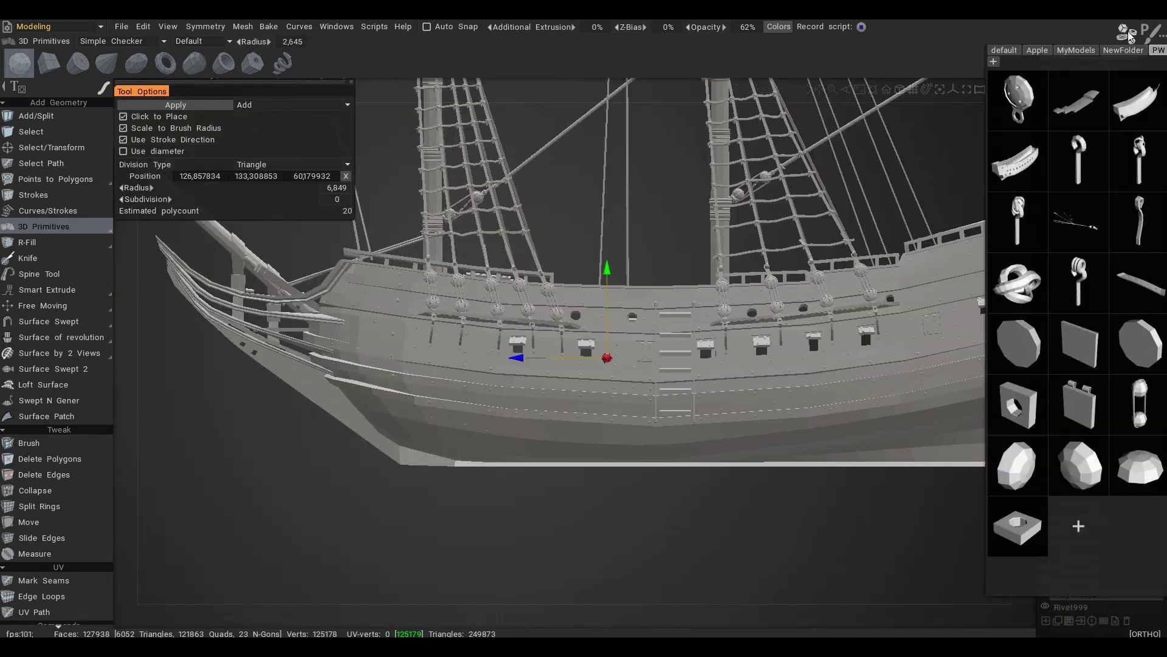
{"action": "left_click", "coordinate": [1022, 537]}
{"action": "left_click", "coordinate": [124, 164]}
{"action": "left_click", "coordinate": [123, 164]}
{"action": "scroll", "coordinate": [518, 379], "scroll_direction": "up", "scroll_amount": 5}
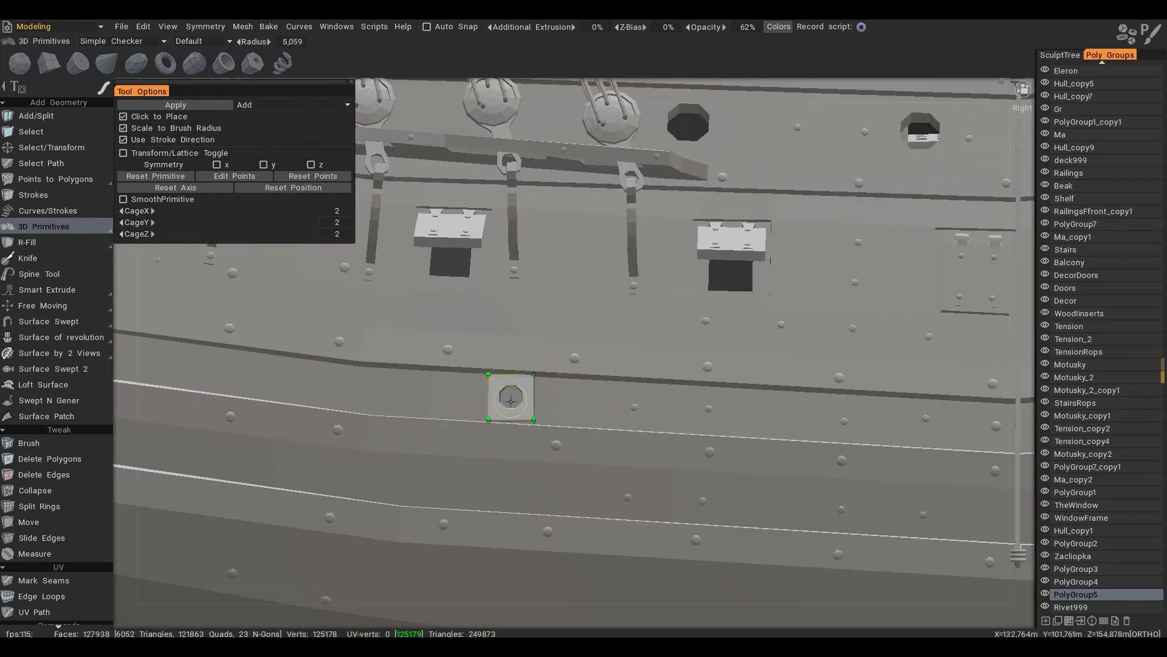
{"action": "left_click_drag", "start_coordinate": [559, 404], "coordinate": [450, 321], "text": "alt"}
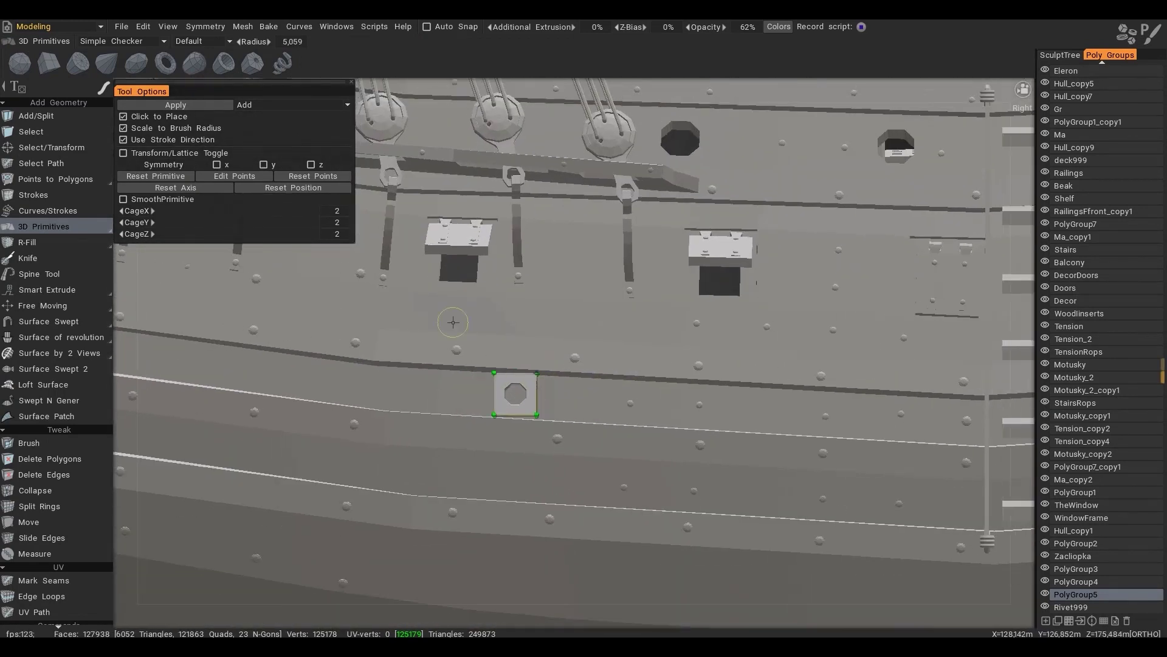
{"action": "left_click", "coordinate": [126, 153]}
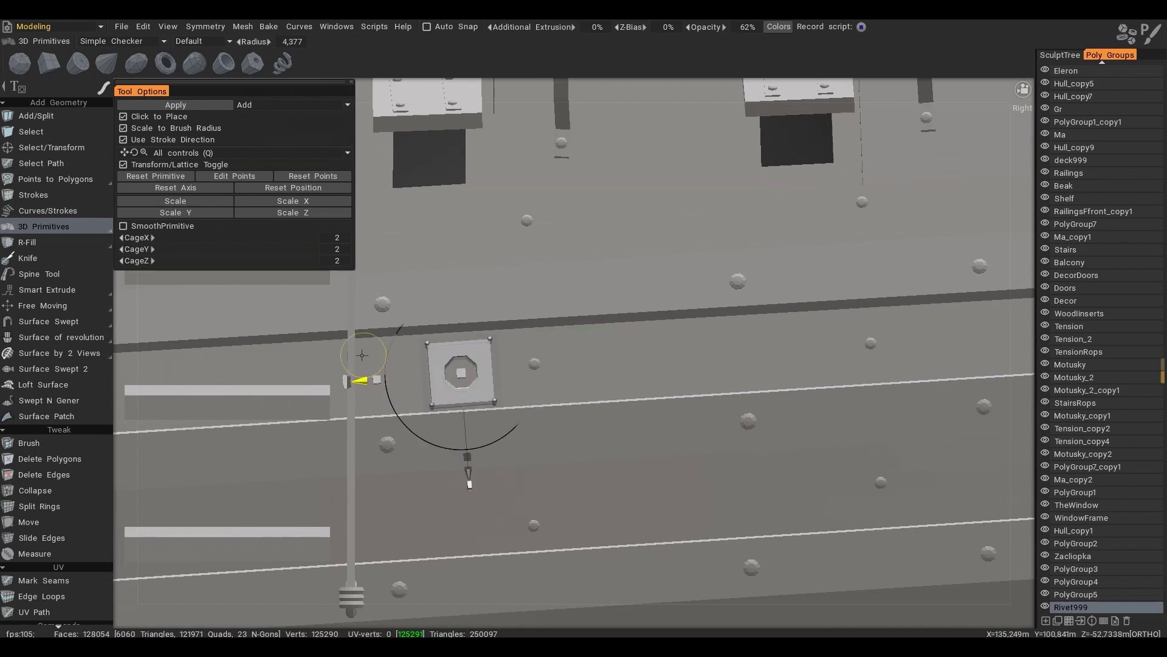
Place and apply square plates with radius 4.377 along the lower hull plank beyond the ladder
{"action": "left_click_drag", "start_coordinate": [361, 380], "coordinate": [517, 369]}
{"action": "scroll", "coordinate": [625, 461], "scroll_direction": "down", "scroll_amount": 5}
{"action": "left_click_drag", "start_coordinate": [625, 461], "coordinate": [499, 304], "text": "alt"}
{"action": "key", "text": "Return"}
{"action": "middle_click_drag", "start_coordinate": [786, 345], "coordinate": [628, 331], "text": "alt"}
{"action": "left_click", "coordinate": [731, 312]}
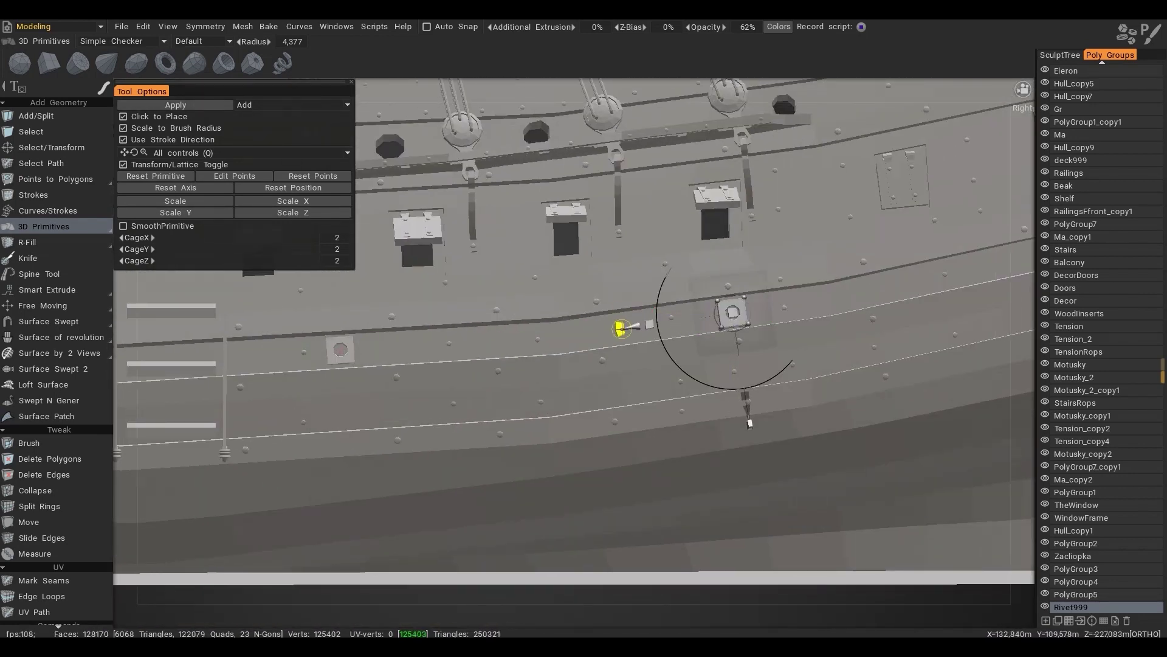
{"action": "left_click", "coordinate": [189, 106]}
Add a square plate beside the low stern gun port and another on the upper hull plank above the closed hatch
{"action": "middle_click_drag", "start_coordinate": [921, 289], "coordinate": [628, 319], "text": "alt"}
{"action": "scroll", "coordinate": [628, 319], "scroll_direction": "down", "scroll_amount": 1}
{"action": "left_click", "coordinate": [704, 297]}
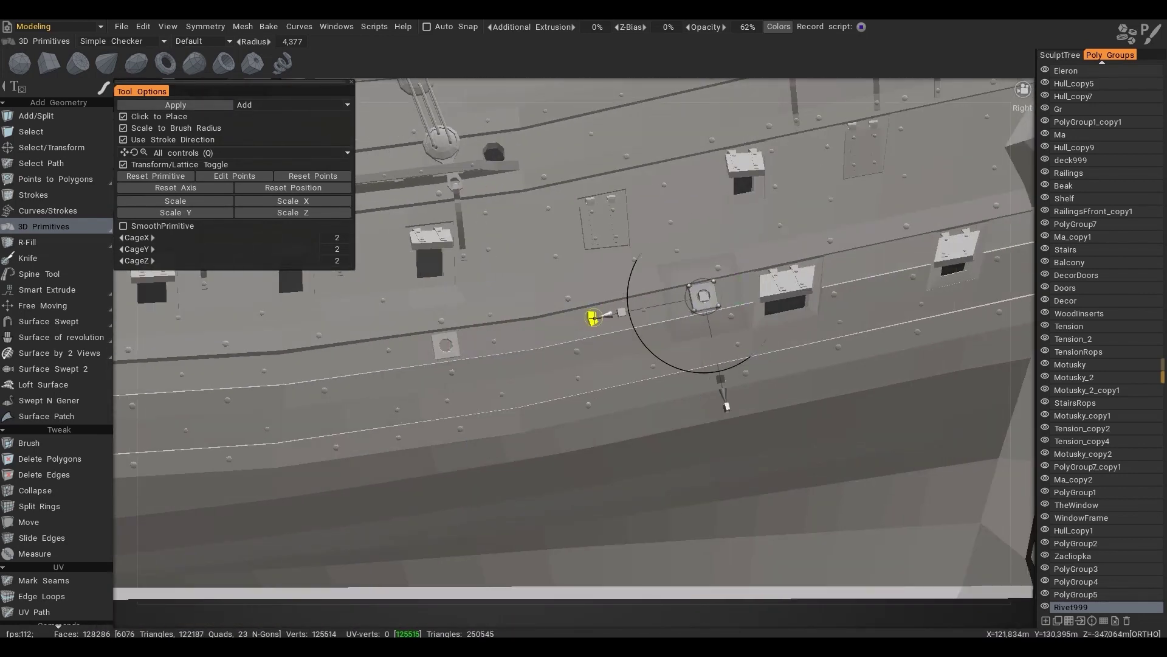
{"action": "middle_click_drag", "start_coordinate": [628, 115], "coordinate": [626, 298], "text": "alt"}
{"action": "left_click", "coordinate": [625, 297]}
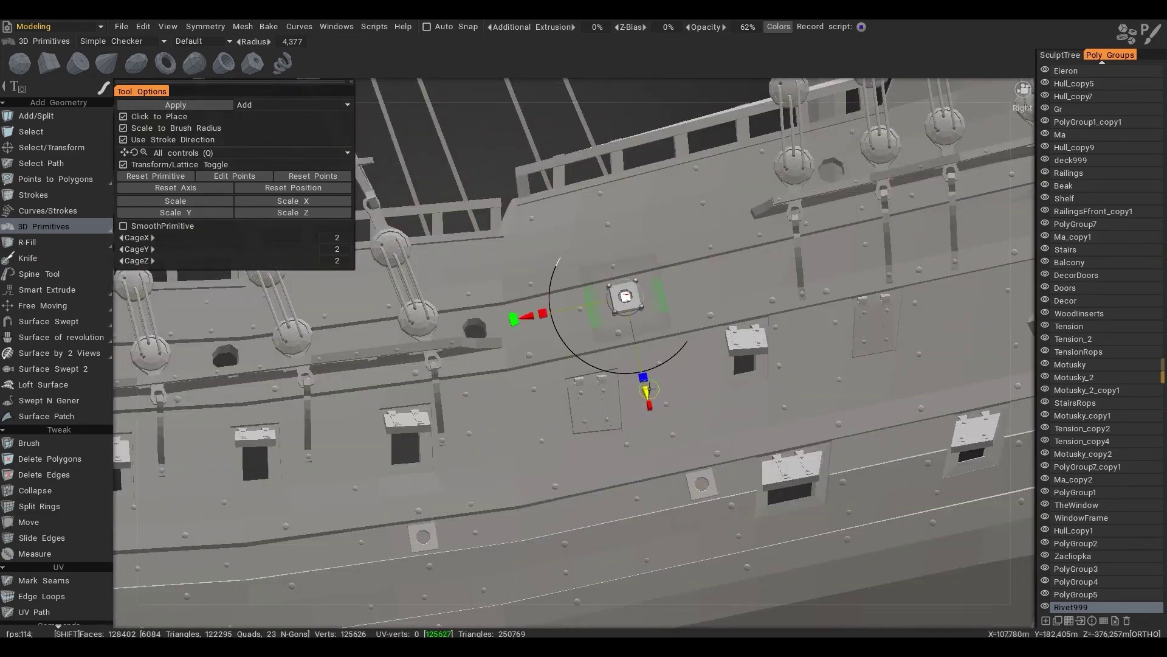
{"action": "left_click", "coordinate": [188, 106]}
{"action": "middle_click_drag", "start_coordinate": [972, 213], "coordinate": [687, 283], "text": "alt"}
{"action": "middle_click_drag", "start_coordinate": [462, 286], "coordinate": [949, 307], "text": "alt"}
{"action": "left_click_drag", "start_coordinate": [949, 307], "coordinate": [826, 326], "text": "alt"}
{"action": "middle_click_drag", "start_coordinate": [377, 329], "coordinate": [851, 353], "text": "alt"}
{"action": "left_click_drag", "start_coordinate": [791, 350], "coordinate": [718, 358], "text": "alt"}
{"action": "middle_click_drag", "start_coordinate": [966, 386], "coordinate": [759, 348], "text": "alt"}
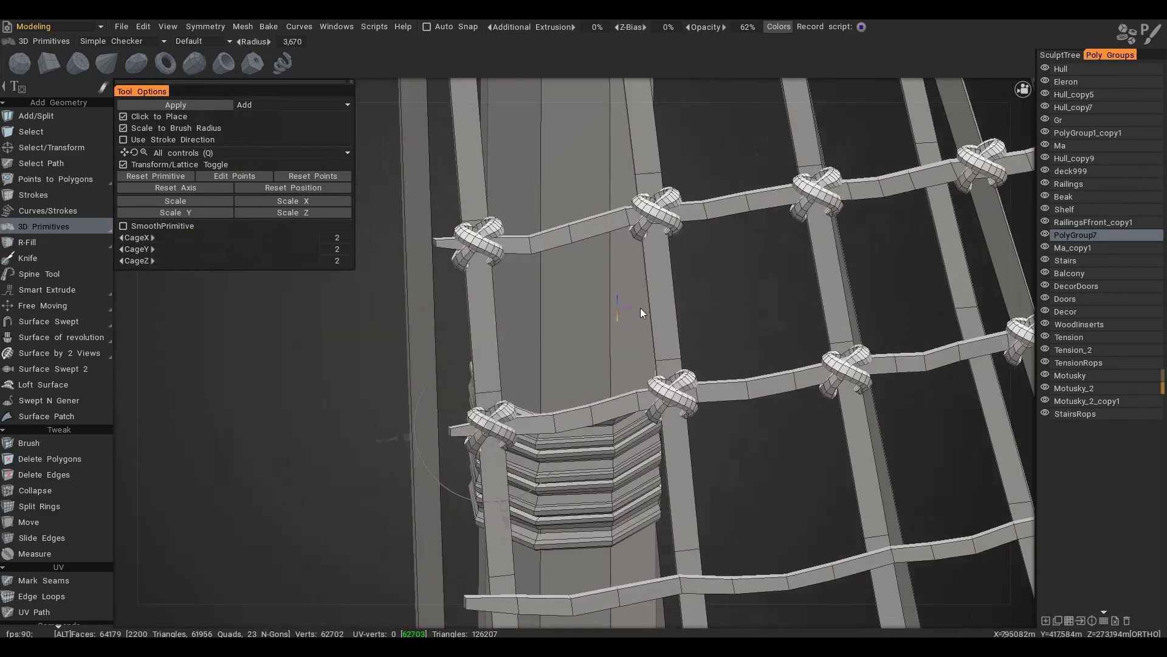
Place and apply rope knots with radius 3.67 on the crossings of the first ratline without knots
{"action": "middle_click_drag", "start_coordinate": [639, 308], "coordinate": [474, 339]}
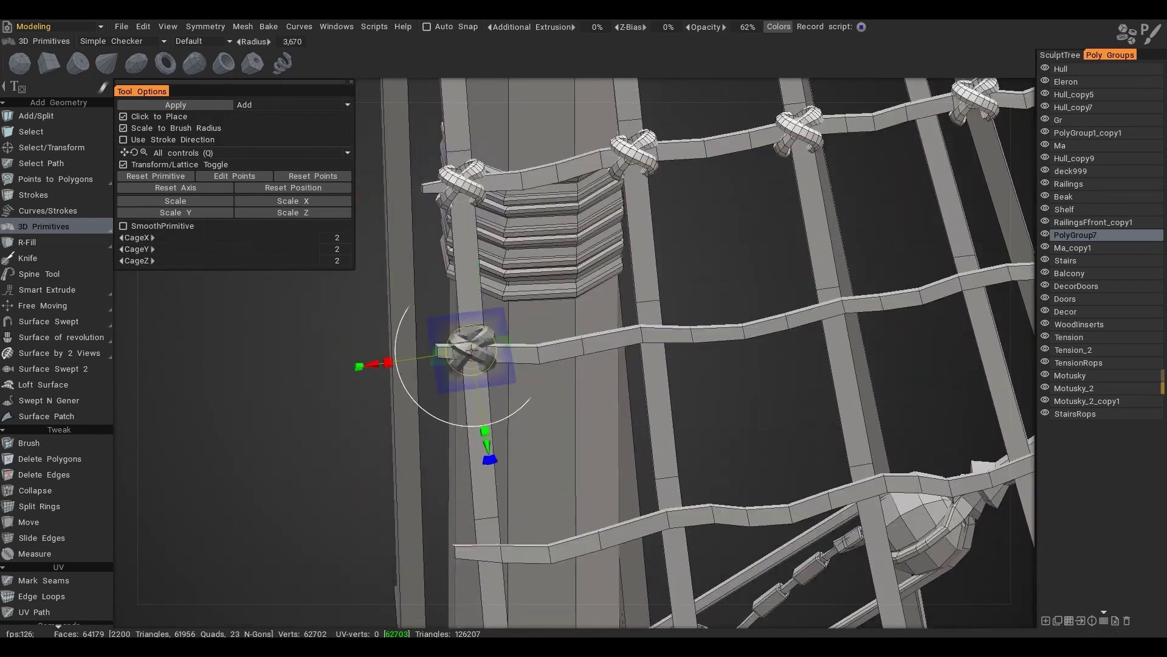
{"action": "left_click_drag", "start_coordinate": [474, 339], "coordinate": [836, 308]}
{"action": "key", "text": "Return"}
{"action": "left_click", "coordinate": [969, 269]}
{"action": "key", "text": "Return"}
{"action": "middle_click_drag", "start_coordinate": [969, 269], "coordinate": [462, 334], "text": "alt"}
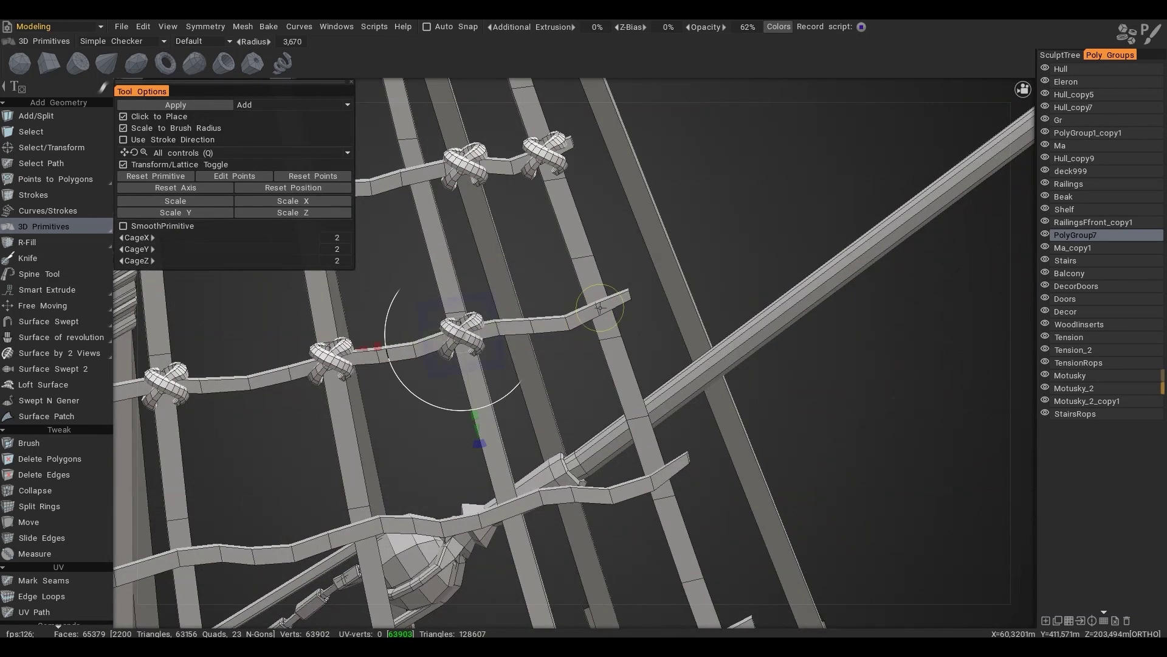
{"action": "left_click", "coordinate": [597, 309]}
{"action": "key", "text": "Return"}
Place rope knots with radius 3.67 on all crossings of the next ratline down
{"action": "middle_click_drag", "start_coordinate": [596, 308], "coordinate": [565, 165], "text": "alt"}
{"action": "left_click", "coordinate": [623, 327]}
{"action": "left_click", "coordinate": [484, 357]}
{"action": "key", "text": "Return"}
{"action": "left_click", "coordinate": [342, 376]}
{"action": "key", "text": "Return"}
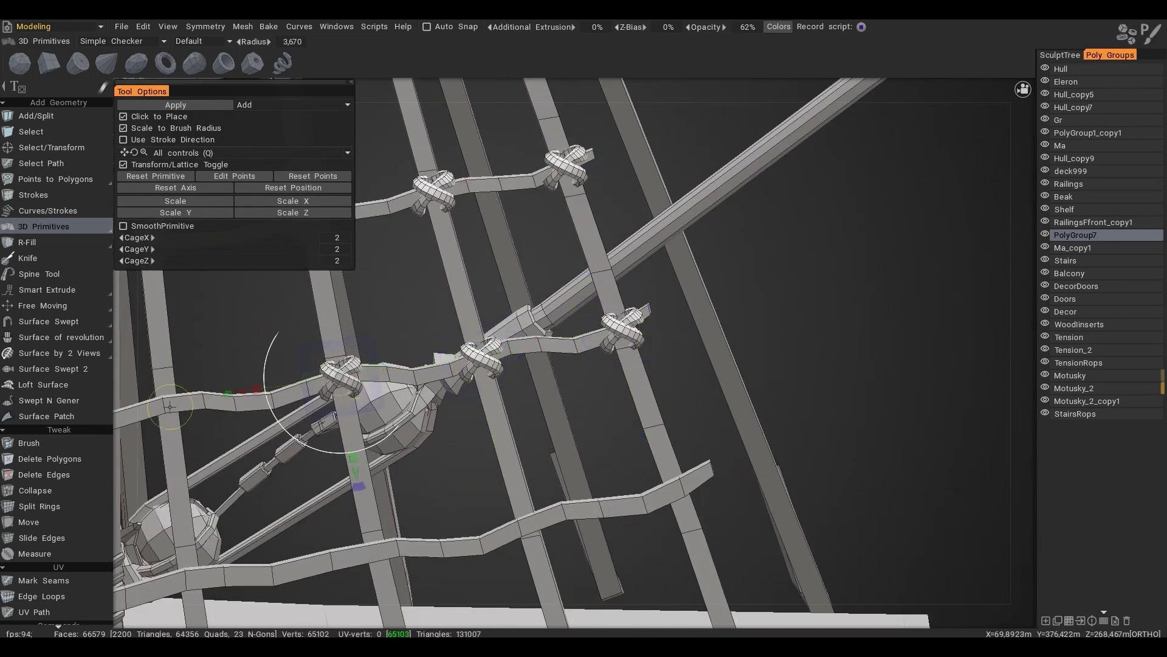
{"action": "left_click", "coordinate": [165, 405]}
{"action": "key", "text": "Return"}
{"action": "middle_click_drag", "start_coordinate": [165, 405], "coordinate": [621, 332], "text": "alt"}
{"action": "left_click", "coordinate": [453, 363]}
Add rope knots with radius 3.67 along the crossings of the ratline below, from the mast side outward
{"action": "left_click", "coordinate": [466, 538]}
{"action": "key", "text": "Return"}
{"action": "left_click", "coordinate": [644, 509]}
{"action": "key", "text": "Return"}
{"action": "left_click", "coordinate": [833, 481]}
{"action": "key", "text": "Return"}
{"action": "left_click", "coordinate": [989, 452]}
{"action": "middle_click_drag", "start_coordinate": [989, 452], "coordinate": [627, 402], "text": "alt"}
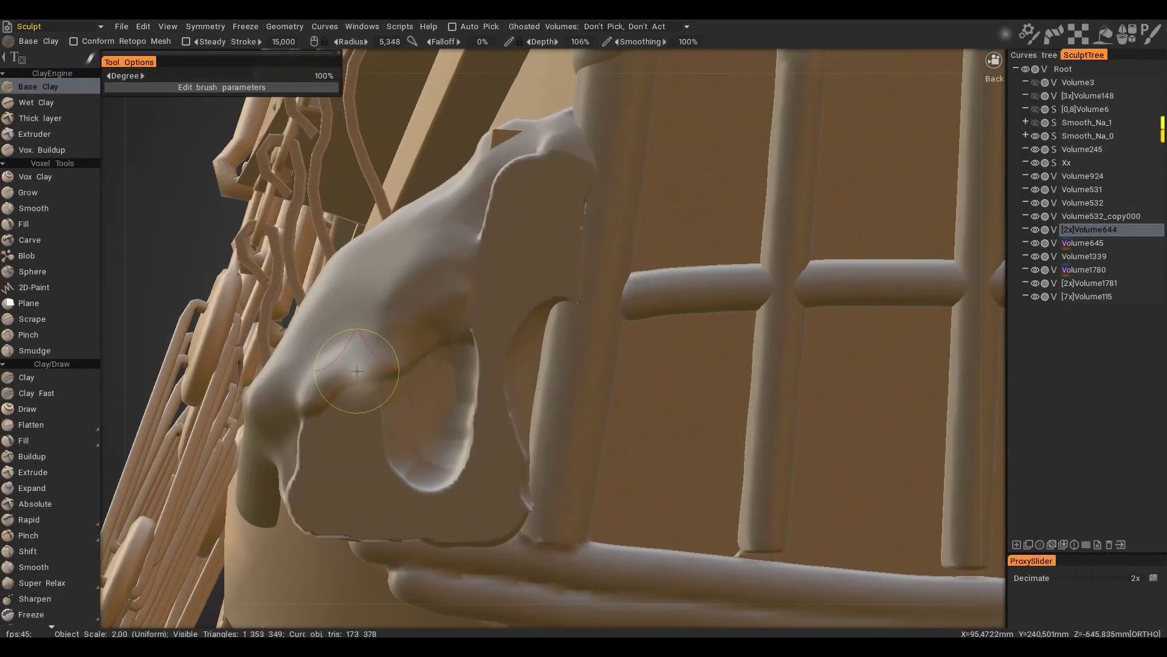
Build up the animal figure at the ship's stern corner with the Base Clay brush at radius 5.348 and depth 106%
{"action": "left_click_drag", "start_coordinate": [357, 371], "coordinate": [355, 401]}
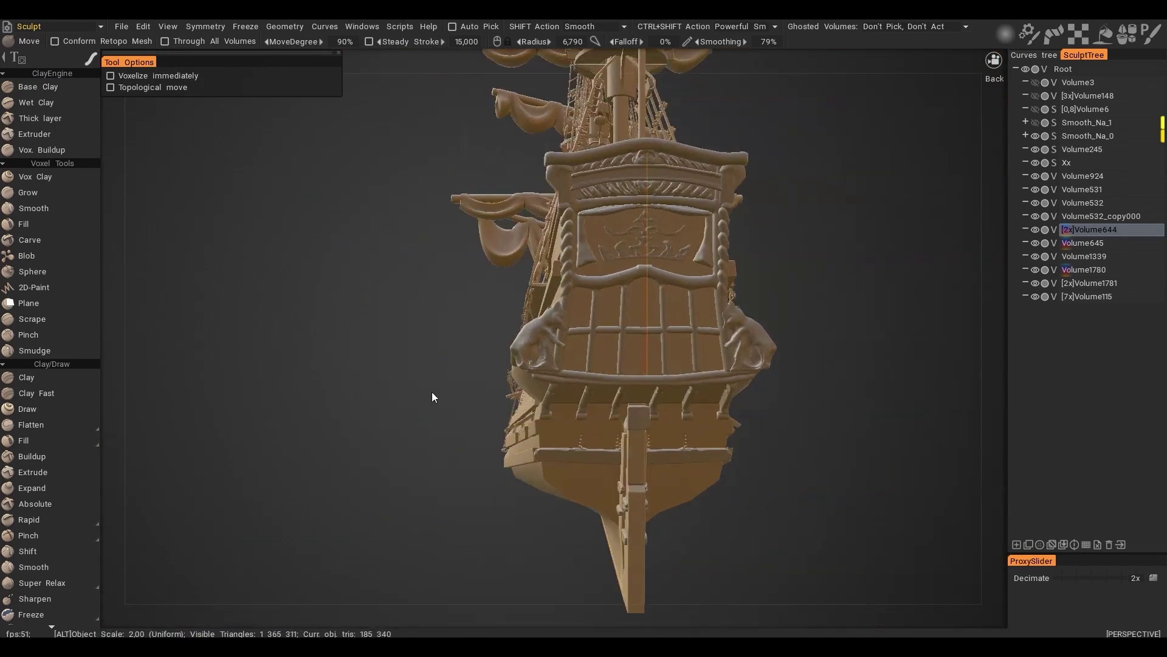
{"action": "right_click_drag", "start_coordinate": [432, 397], "coordinate": [513, 321], "text": "alt"}
{"action": "right_click_drag", "start_coordinate": [513, 321], "coordinate": [474, 323]}
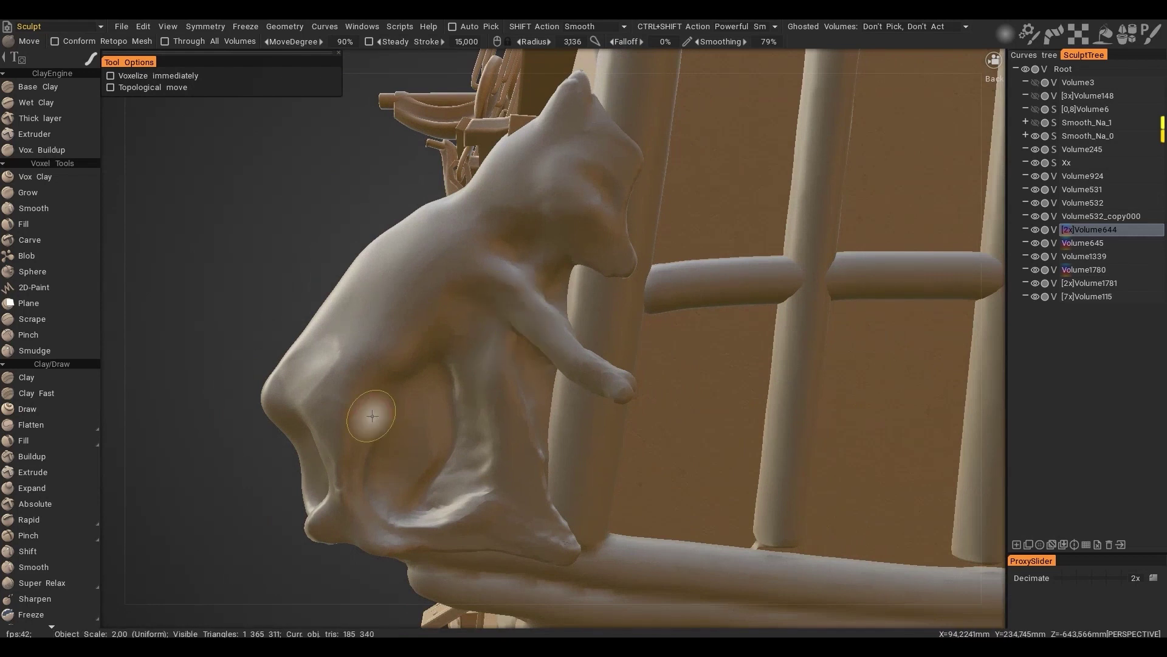
{"action": "left_click_drag", "start_coordinate": [617, 345], "coordinate": [574, 306]}
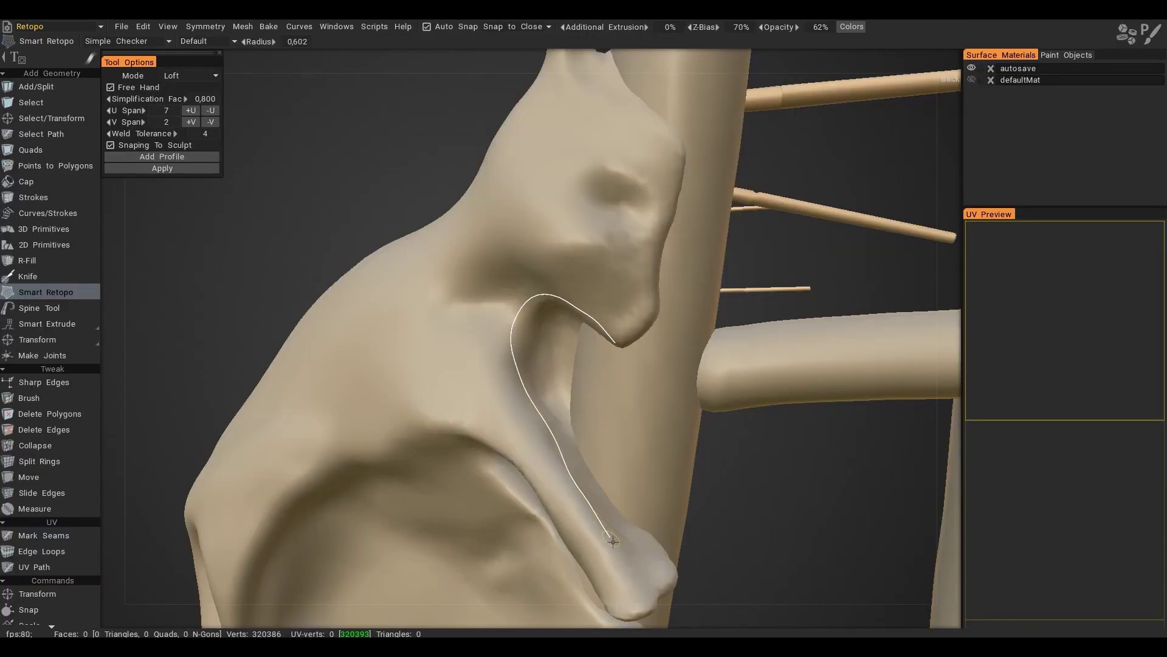
{"action": "right_click_drag", "start_coordinate": [637, 499], "coordinate": [621, 520], "text": "alt"}
{"action": "left_click_drag", "start_coordinate": [621, 520], "coordinate": [676, 450], "text": "alt"}
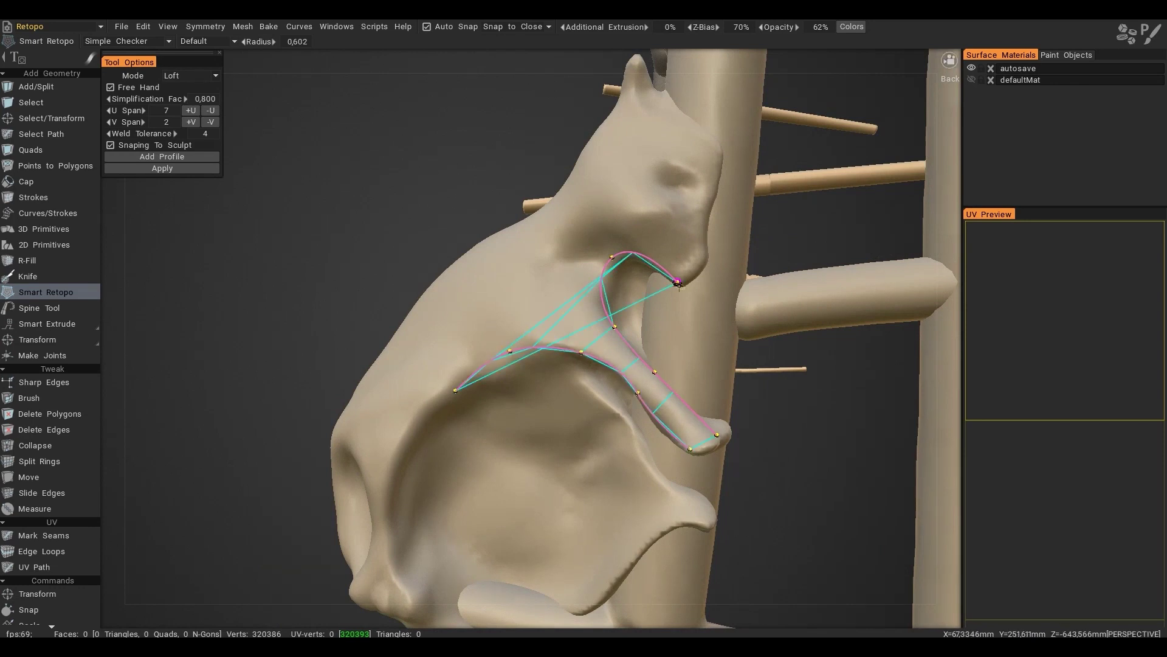
{"action": "key", "text": "ctrl+z"}
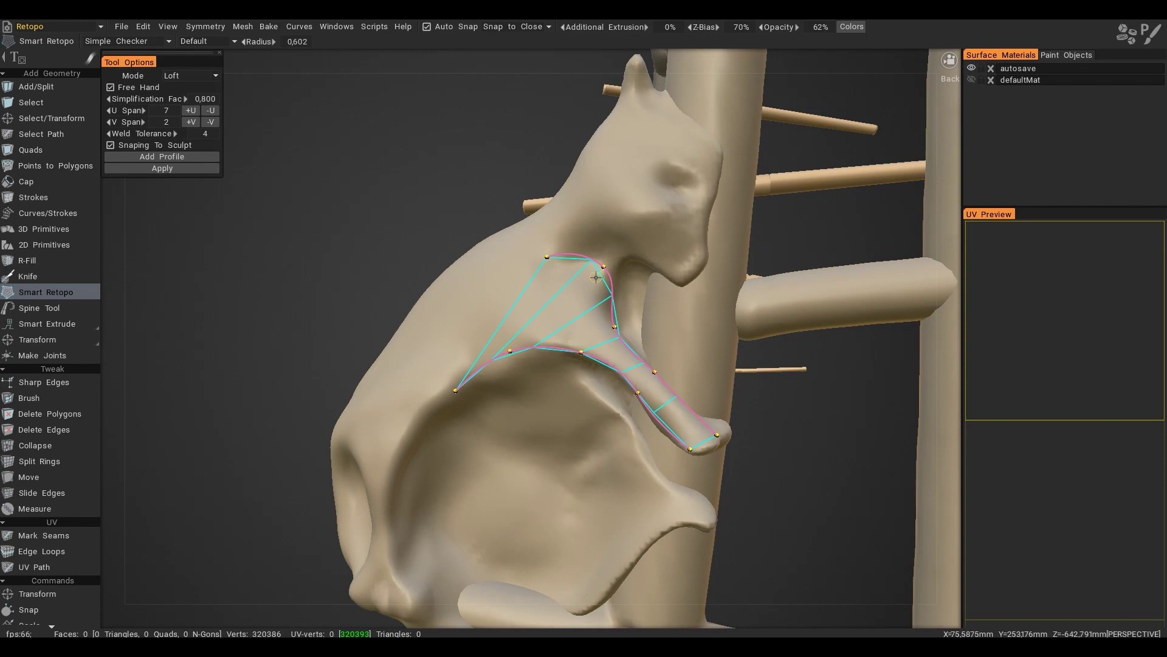
Loft a Smart Retopo patch from the figure's shoulder down the foreleg with 9 U spans, 3 V spans and weld tolerance 1
{"action": "mouse_move", "coordinate": [534, 319]}
{"action": "left_mouse_down", "text": "alt"}
{"action": "mouse_move", "coordinate": [504, 329]}
{"action": "mouse_move", "coordinate": [588, 304]}
{"action": "mouse_move", "coordinate": [573, 281]}
{"action": "left_mouse_up", "text": "alt"}
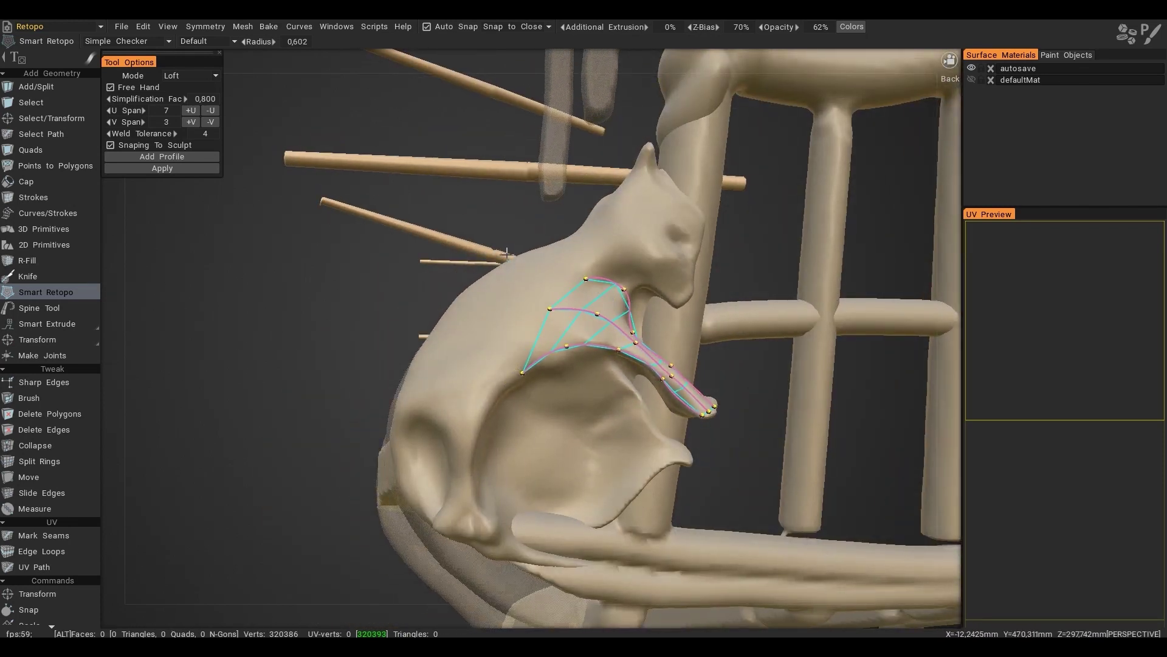
{"action": "right_click_drag", "start_coordinate": [506, 254], "coordinate": [480, 231], "text": "alt"}
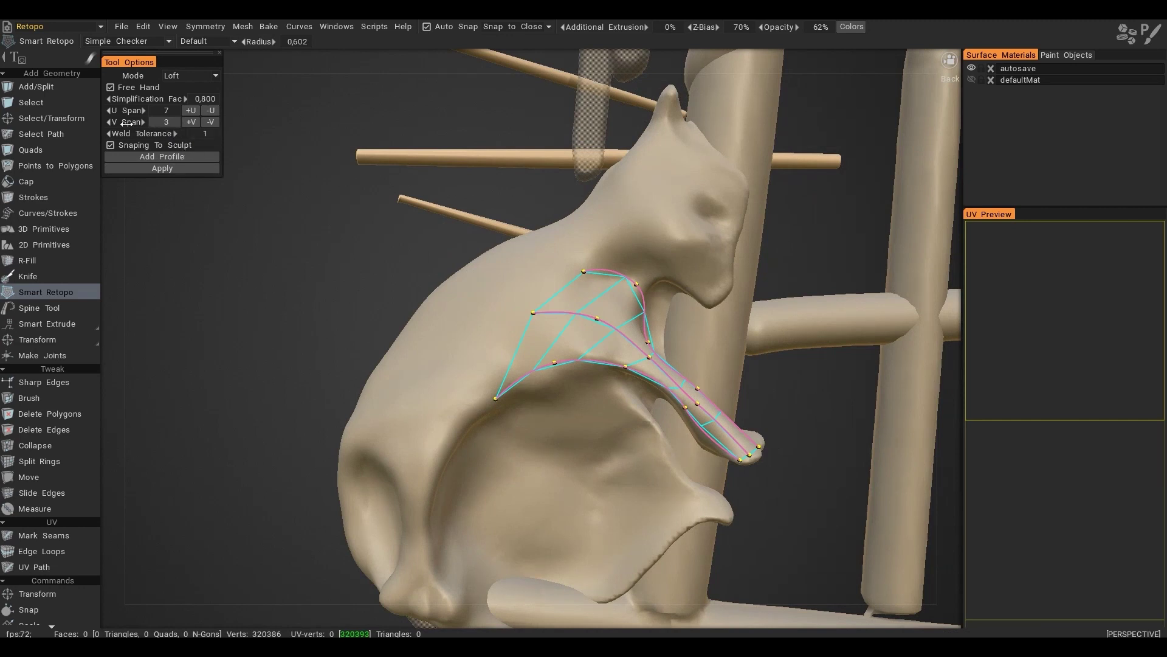
{"action": "left_click_drag", "start_coordinate": [474, 266], "coordinate": [501, 429], "text": "alt"}
{"action": "key", "text": "Return"}
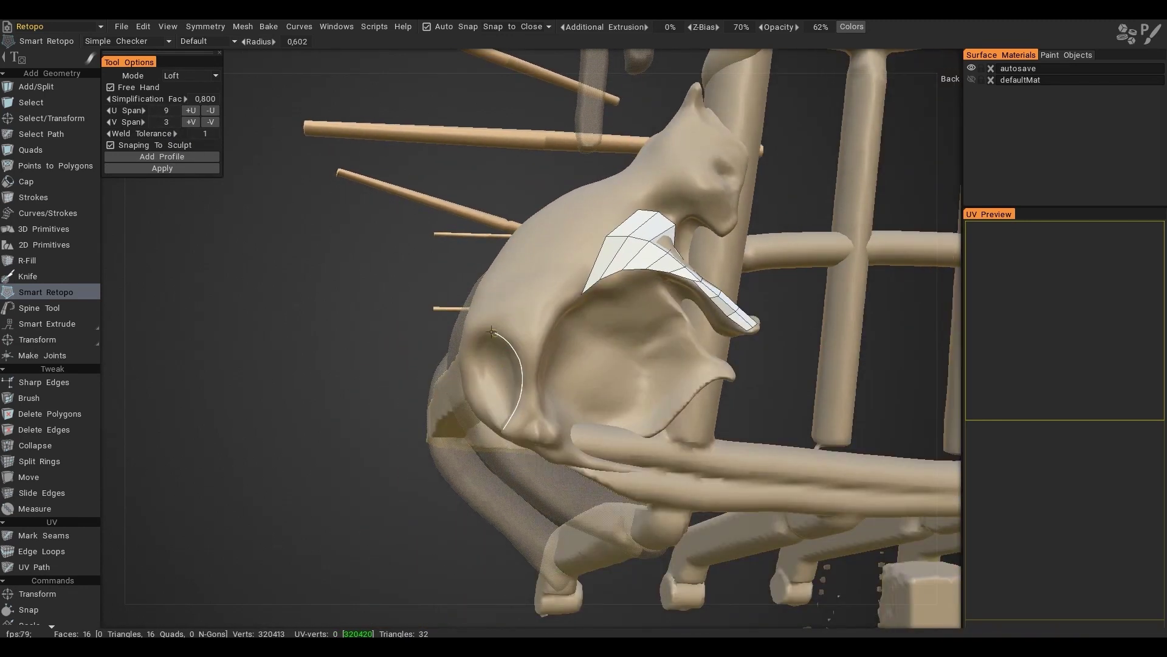
Sketch profiles along the figure's hind leg and loft them into a retopo patch with 9 U spans and 2 V spans
{"action": "left_click_drag", "start_coordinate": [570, 302], "coordinate": [578, 296]}
{"action": "left_click_drag", "start_coordinate": [568, 290], "coordinate": [494, 292], "text": "alt"}
{"action": "left_click_drag", "start_coordinate": [525, 435], "coordinate": [524, 409]}
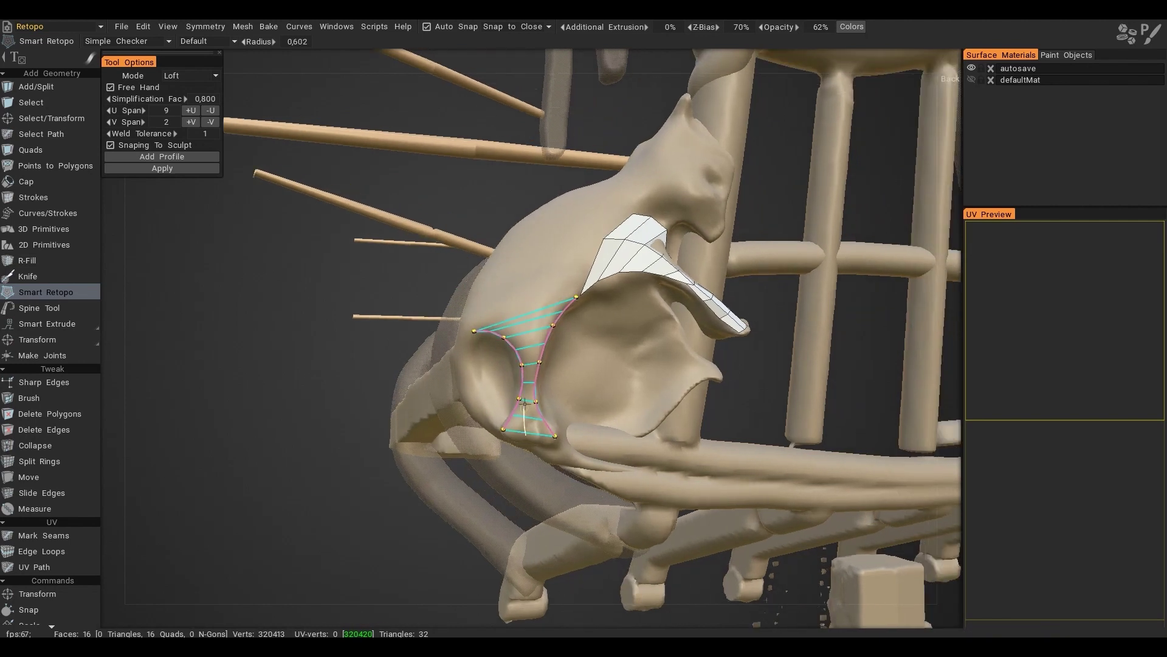
{"action": "key", "text": "Return"}
Sketch profiles across the figure's jaw and muzzle up to the eye and loft them with 9 U spans and 4 V spans
{"action": "left_click_drag", "start_coordinate": [565, 279], "coordinate": [503, 294], "text": "alt"}
{"action": "right_click_drag", "start_coordinate": [503, 294], "coordinate": [513, 316], "text": "alt"}
{"action": "mouse_move", "coordinate": [513, 315]}
{"action": "left_mouse_down", "text": "alt"}
{"action": "mouse_move", "coordinate": [503, 331]}
{"action": "mouse_move", "coordinate": [568, 401]}
{"action": "left_mouse_up", "text": "alt"}
{"action": "left_click", "coordinate": [585, 378]}
{"action": "left_click_drag", "start_coordinate": [621, 293], "coordinate": [597, 300], "text": "alt"}
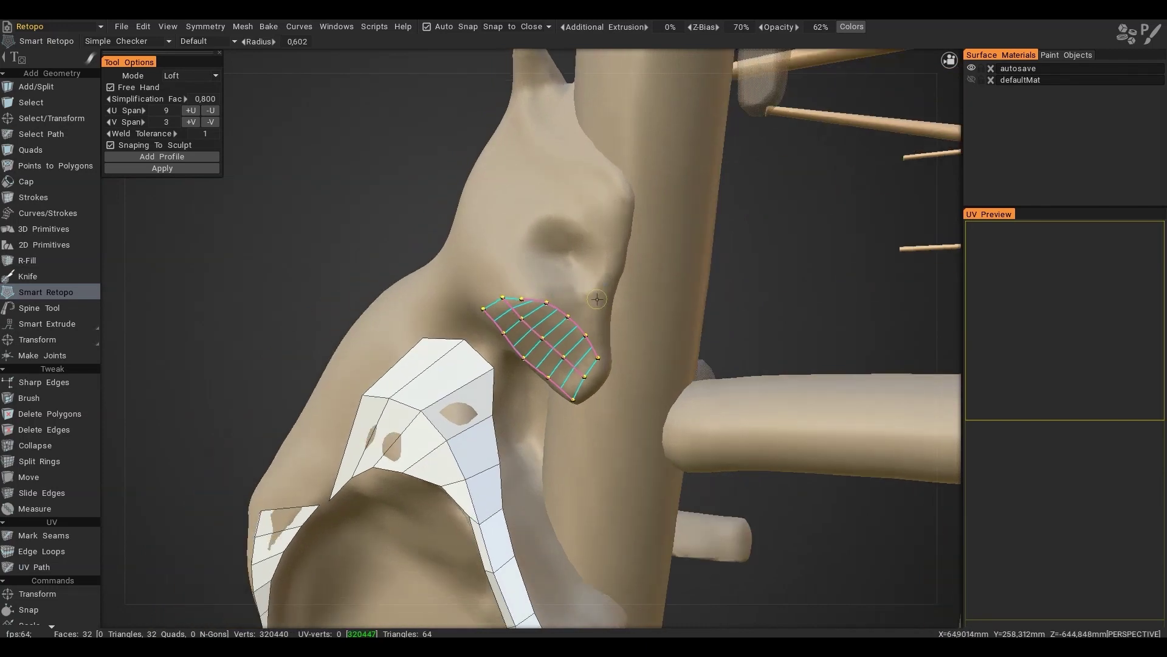
{"action": "key", "text": "ctrl+z"}
{"action": "right_click_drag", "start_coordinate": [603, 286], "coordinate": [616, 300], "text": "alt"}
{"action": "left_click_drag", "start_coordinate": [617, 301], "coordinate": [605, 291]}
{"action": "left_click_drag", "start_coordinate": [482, 309], "coordinate": [463, 281]}
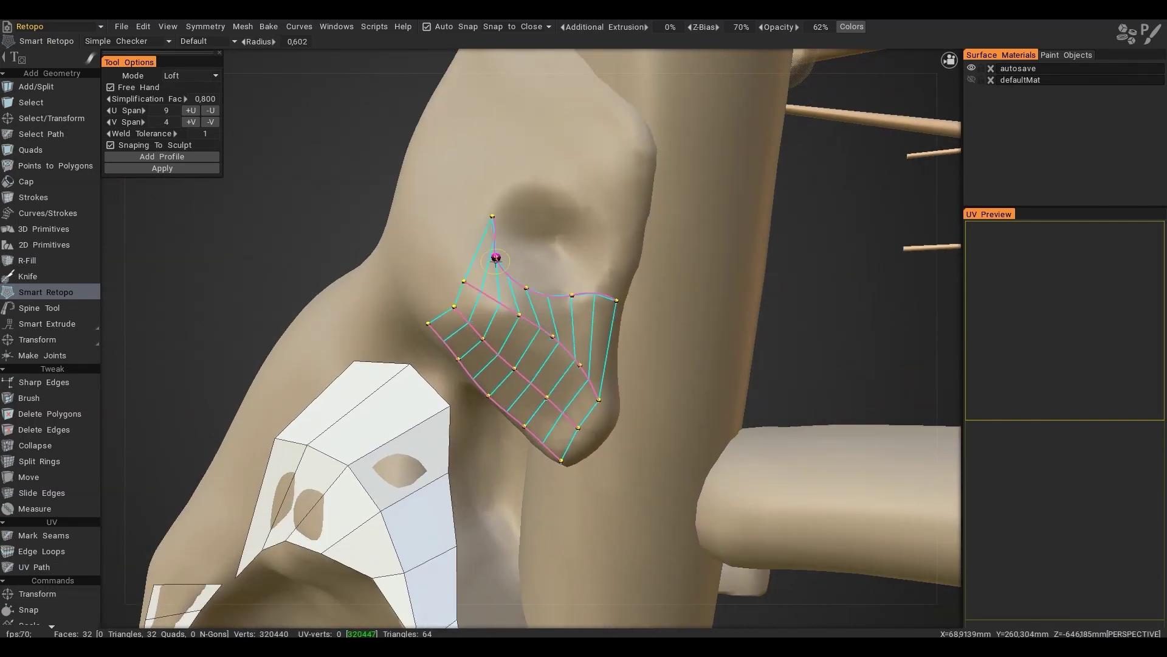
{"action": "left_click_drag", "start_coordinate": [578, 427], "coordinate": [617, 402]}
{"action": "key", "text": "Return"}
Loft a retopo patch from the nose bridge around the eye to the forehead with 2 U spans and 4 V spans
{"action": "middle_click_drag", "start_coordinate": [604, 316], "coordinate": [602, 365], "text": "alt"}
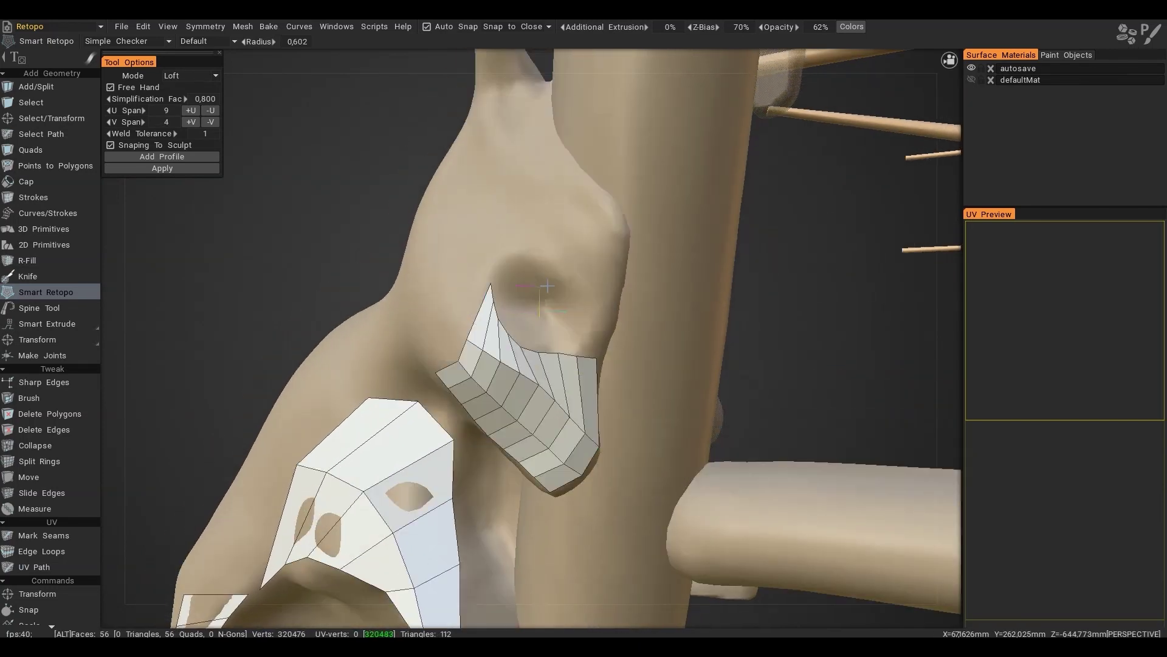
{"action": "left_click_drag", "start_coordinate": [602, 341], "coordinate": [592, 323], "text": "alt"}
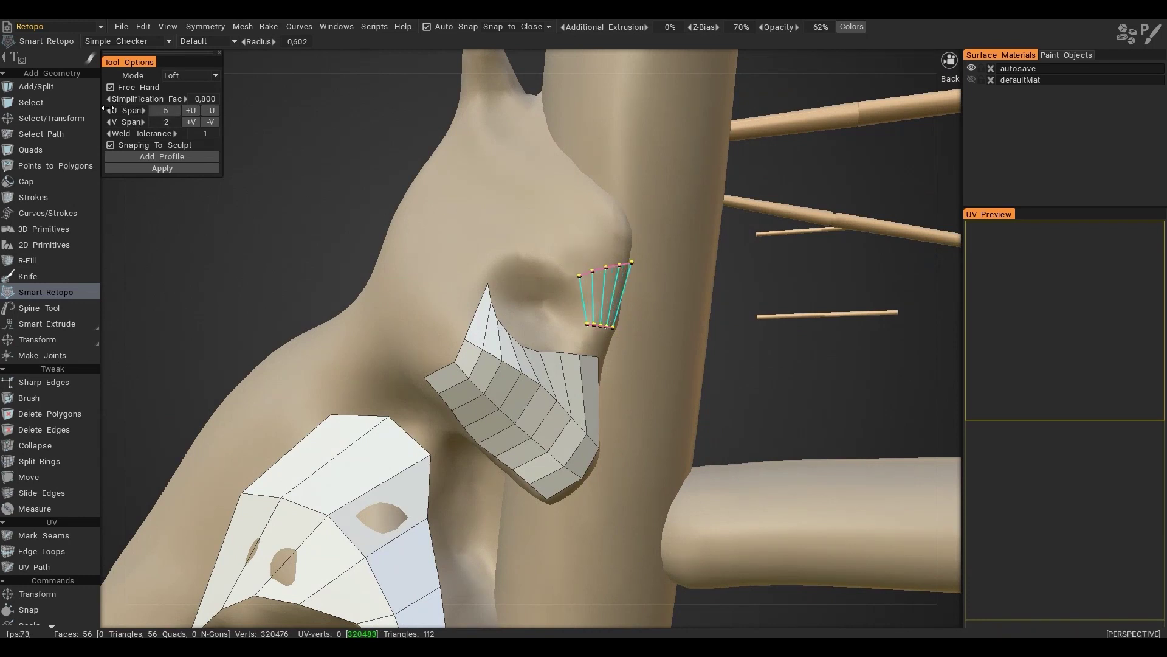
{"action": "left_click_drag", "start_coordinate": [505, 243], "coordinate": [566, 158]}
{"action": "right_click_drag", "start_coordinate": [562, 161], "coordinate": [523, 214], "text": "alt"}
{"action": "middle_click_drag", "start_coordinate": [524, 213], "coordinate": [552, 262], "text": "alt"}
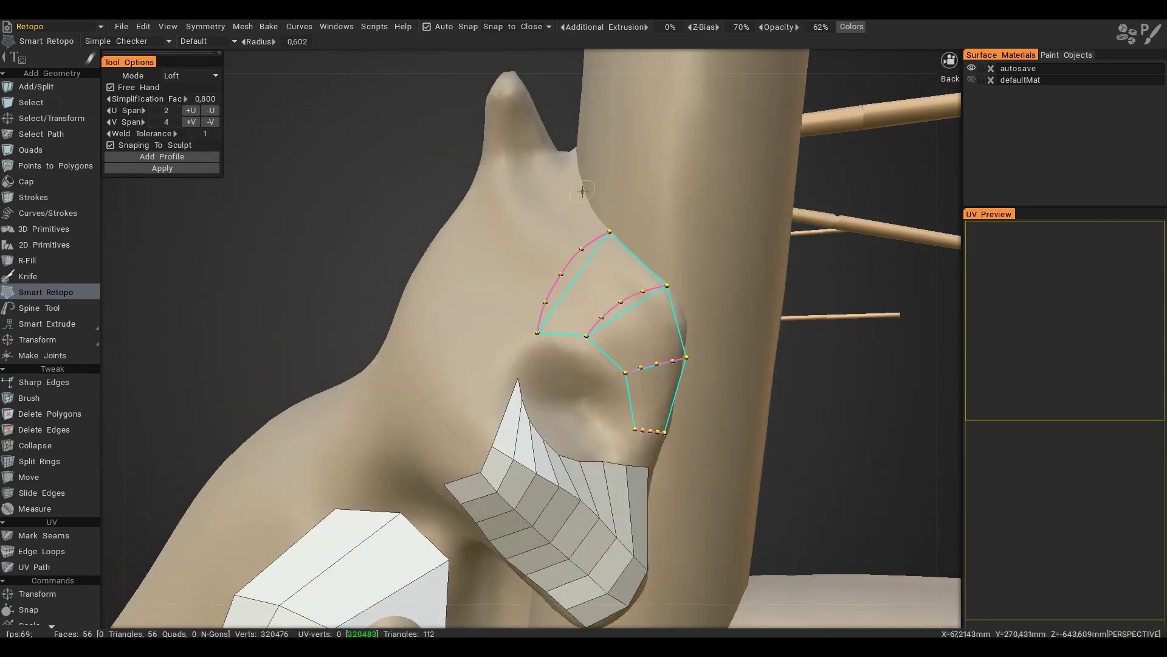
{"action": "key", "text": "Return"}
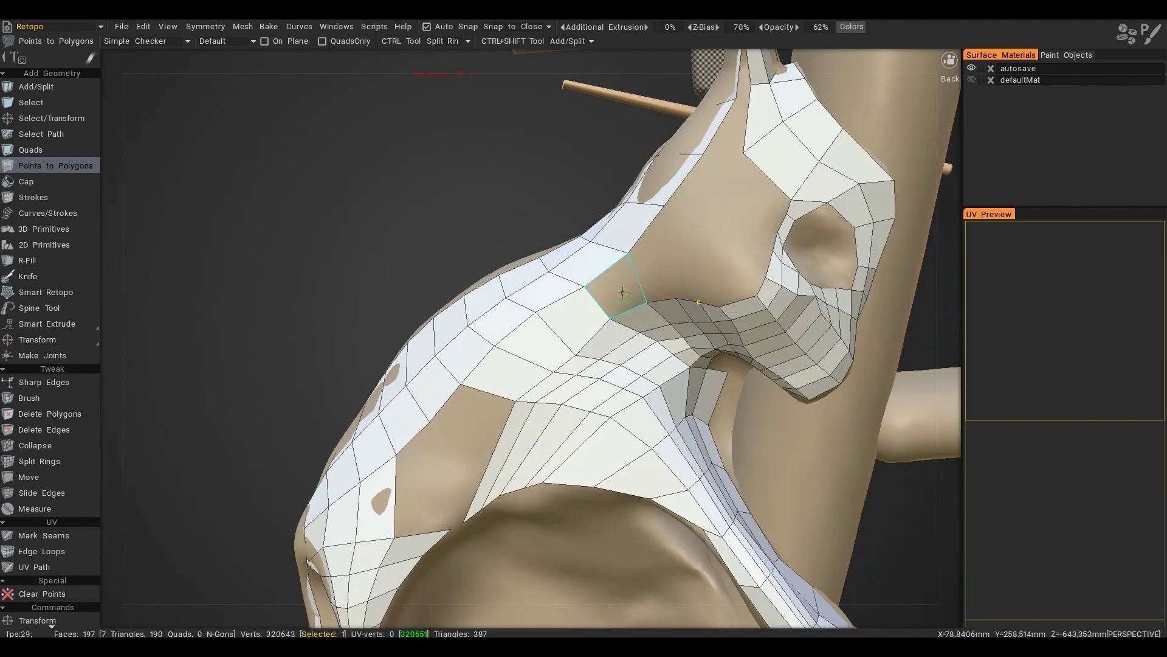
Fill a quad on the figure's neck and add polygons on the cheek behind the eye with Points to Polygons
{"action": "right_click", "coordinate": [623, 292]}
{"action": "left_click_drag", "start_coordinate": [639, 289], "coordinate": [691, 285], "text": "alt"}
{"action": "left_click_drag", "start_coordinate": [710, 324], "coordinate": [729, 313], "text": "alt"}
{"action": "left_click", "coordinate": [734, 320]}
{"action": "left_click", "coordinate": [746, 305]}
{"action": "left_click", "coordinate": [762, 283]}
{"action": "left_click", "coordinate": [771, 240]}
{"action": "right_click", "coordinate": [784, 259]}
{"action": "right_click", "coordinate": [779, 280]}
{"action": "left_click_drag", "start_coordinate": [772, 268], "coordinate": [698, 269], "text": "alt"}
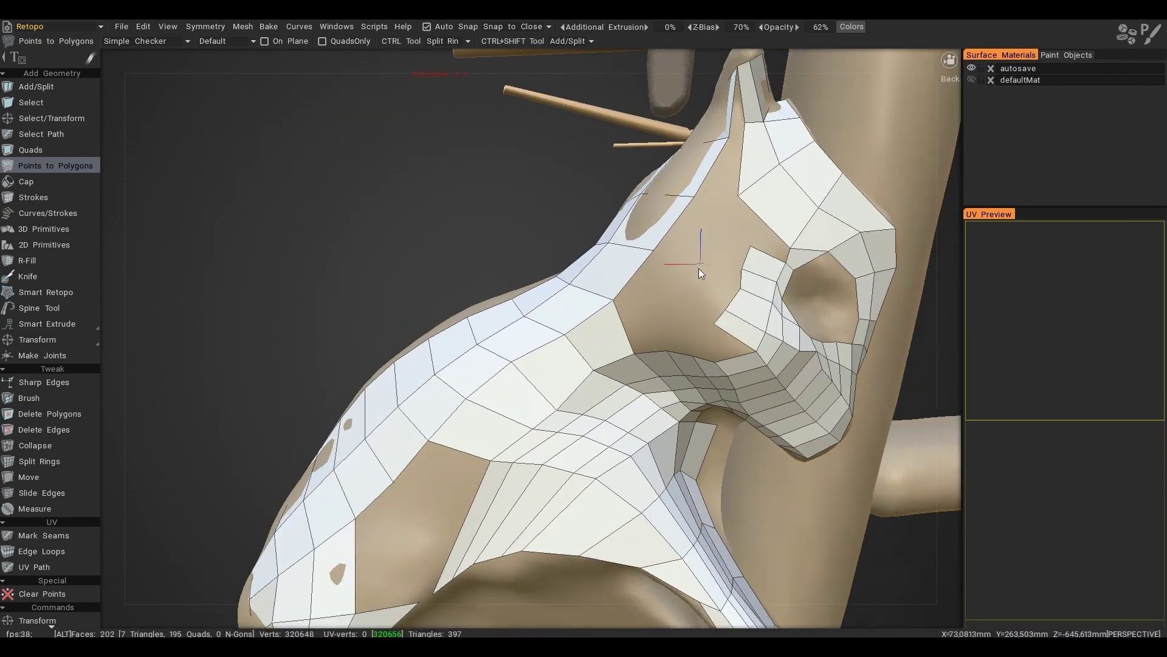
Split a polygon ring on the figure's retopo mesh and delete a polygon near the ear
{"action": "middle_click_drag", "start_coordinate": [698, 269], "coordinate": [602, 334], "text": "alt"}
{"action": "left_click", "coordinate": [647, 295], "text": "ctrl"}
{"action": "left_click_drag", "start_coordinate": [600, 243], "coordinate": [681, 258], "text": "alt"}
{"action": "left_click", "coordinate": [49, 414]}
{"action": "left_click", "coordinate": [576, 279]}
Fill the open area at the base of the ear with new polygons using Points to Polygons
{"action": "left_click", "coordinate": [56, 166]}
{"action": "left_click_drag", "start_coordinate": [575, 279], "coordinate": [589, 328], "text": "alt"}
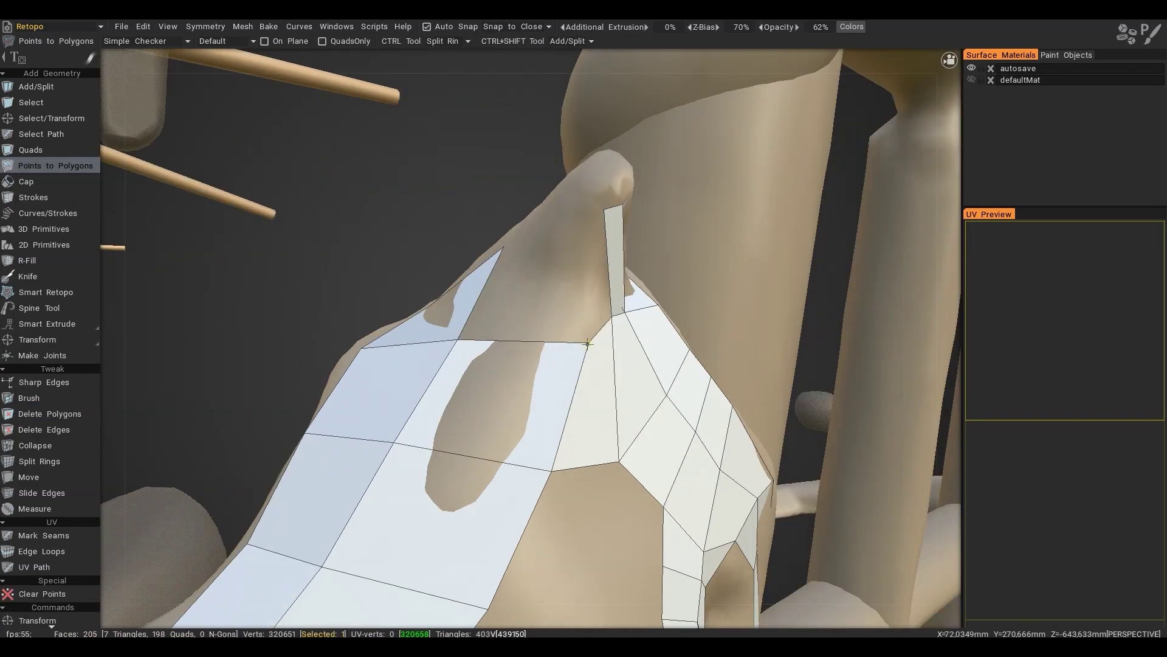
{"action": "right_click_drag", "start_coordinate": [588, 338], "coordinate": [570, 326]}
{"action": "right_click", "coordinate": [596, 273]}
{"action": "left_click_drag", "start_coordinate": [516, 283], "coordinate": [436, 349], "text": "alt"}
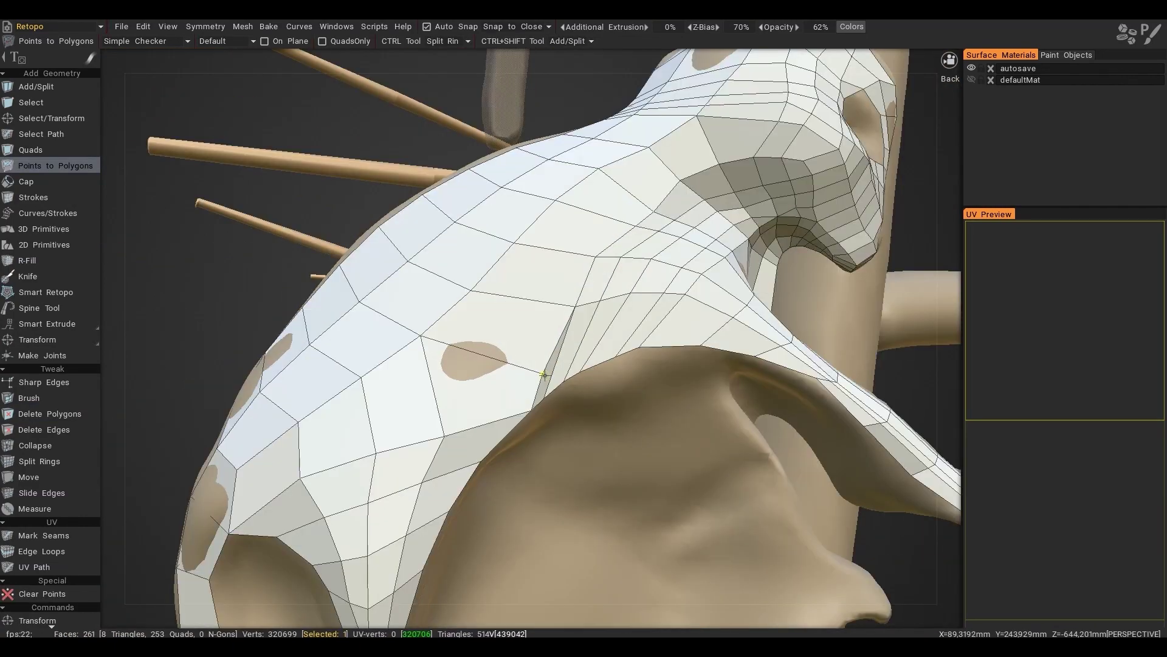
Move the vertex of the narrow polygons beside the ear opening onto the neighbouring vertex above it
{"action": "left_click_drag", "start_coordinate": [546, 378], "coordinate": [576, 304]}
{"action": "scroll", "coordinate": [608, 368], "scroll_direction": "down", "scroll_amount": 5}
{"action": "scroll", "coordinate": [577, 304], "scroll_direction": "up", "scroll_amount": 4}
{"action": "right_click_drag", "start_coordinate": [575, 286], "coordinate": [566, 306]}
{"action": "left_click_drag", "start_coordinate": [566, 306], "coordinate": [608, 328], "text": "alt"}
{"action": "middle_click_drag", "start_coordinate": [608, 328], "coordinate": [639, 255], "text": "alt"}
{"action": "scroll", "coordinate": [584, 365], "scroll_direction": "up", "scroll_amount": 5}
Loft a Smart Retopo patch across the inner surface of the ear with 9 U spans and 3 V spans
{"action": "key", "text": "space"}
{"action": "key", "text": "space"}
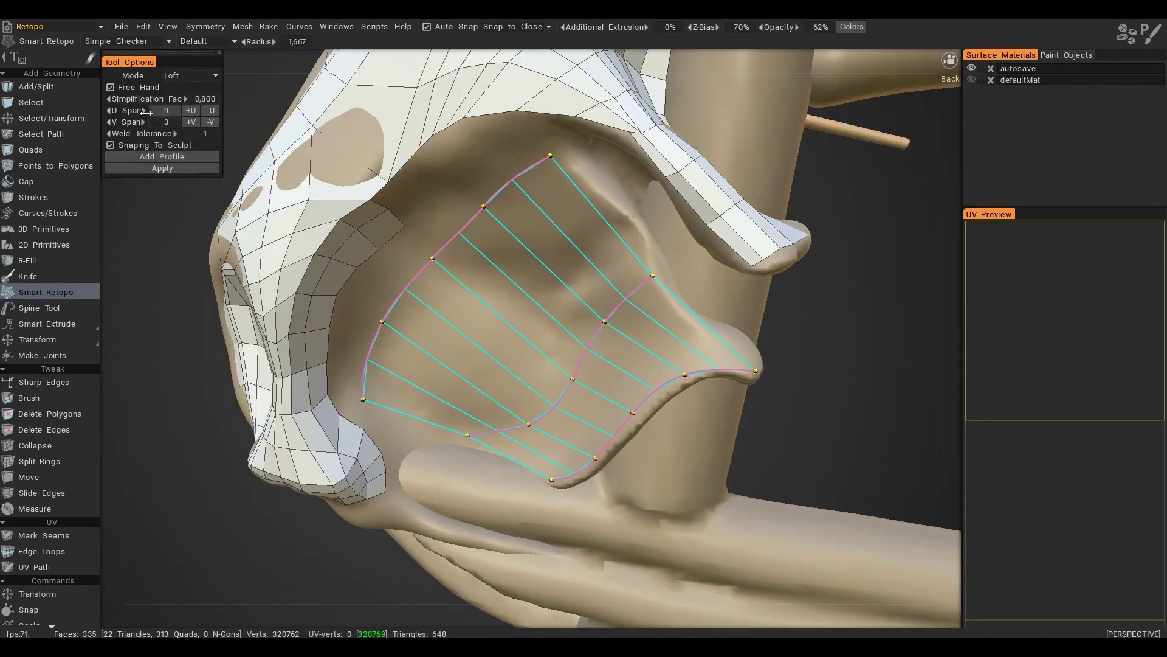
{"action": "key", "text": "Return"}
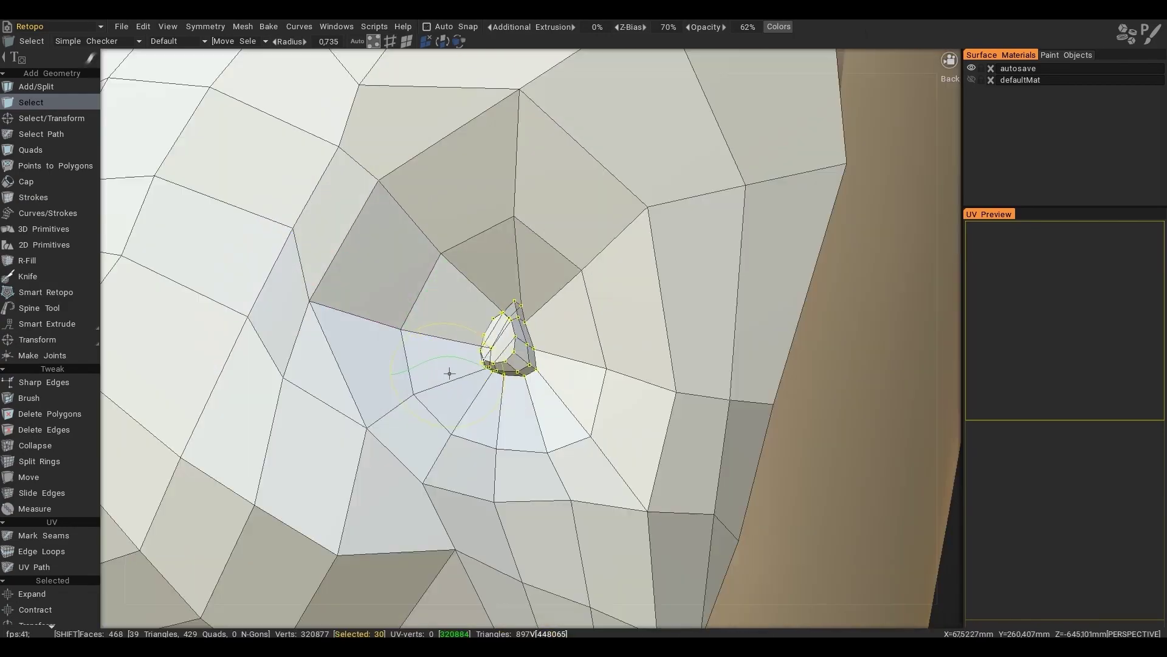
{"action": "right_click_drag", "start_coordinate": [449, 373], "coordinate": [450, 374], "text": "shift"}
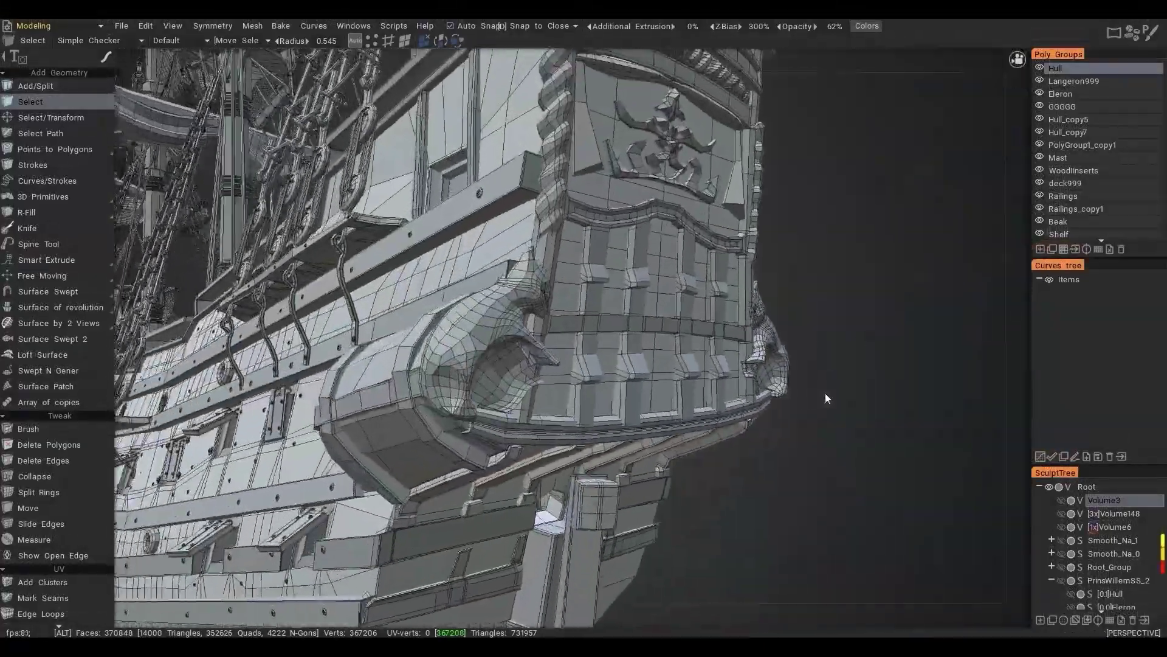
Examine the retopologized animal figure on the ship's stern from several angles
{"action": "left_click_drag", "start_coordinate": [826, 393], "coordinate": [591, 372], "text": "alt"}
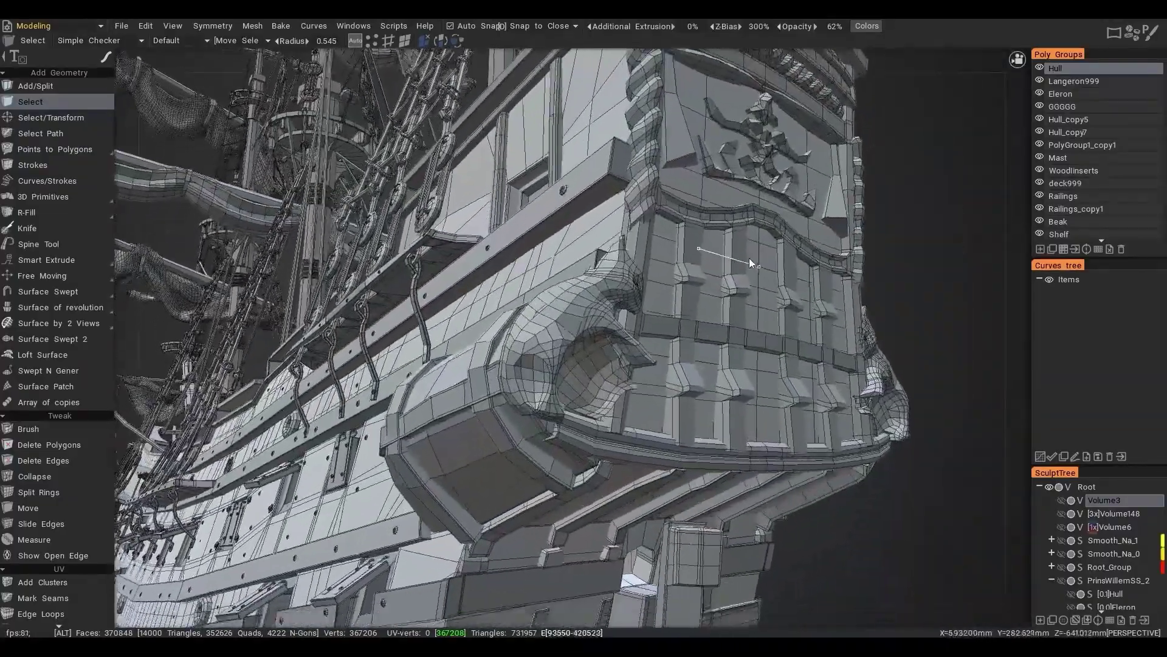
{"action": "left_click_drag", "start_coordinate": [749, 258], "coordinate": [753, 522], "text": "alt"}
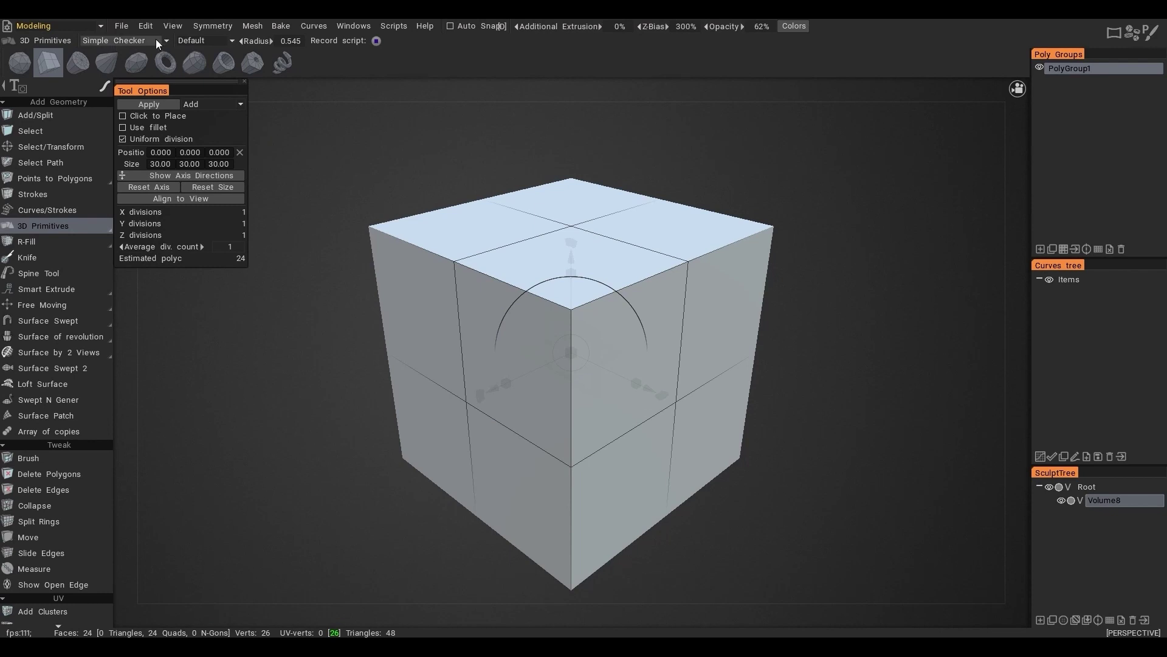
Change the cube's surface display, turn on Sculpt Mesh and lower the mesh opacity to 34%
{"action": "left_click", "coordinate": [165, 39]}
{"action": "left_click", "coordinate": [89, 135]}
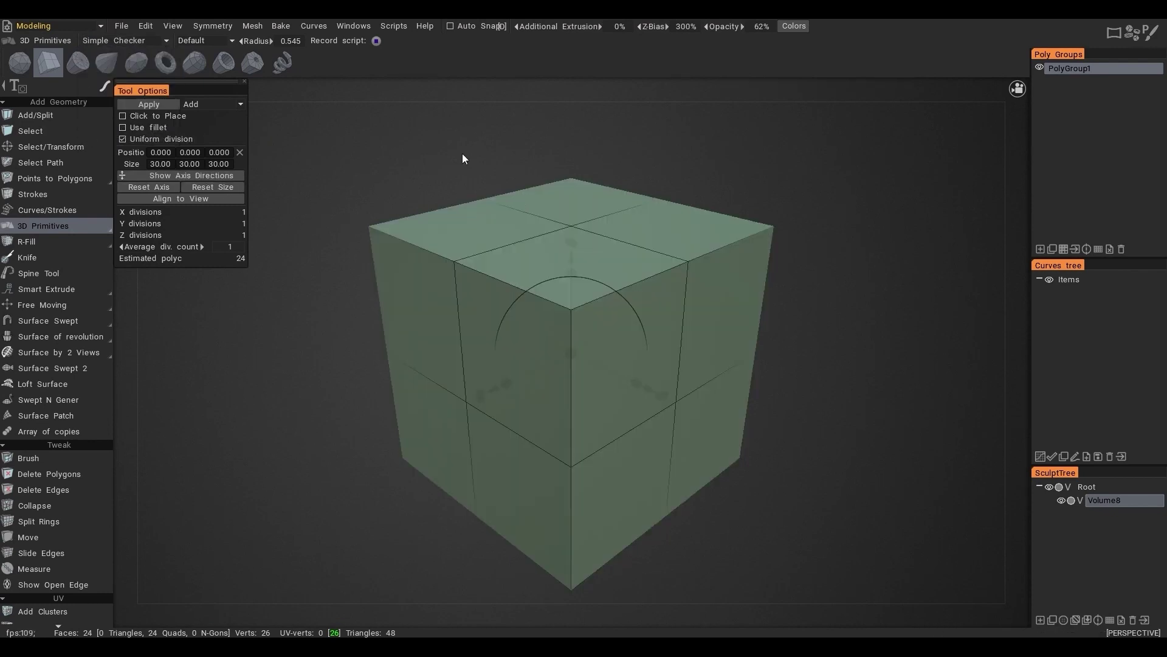
{"action": "left_click", "coordinate": [253, 25]}
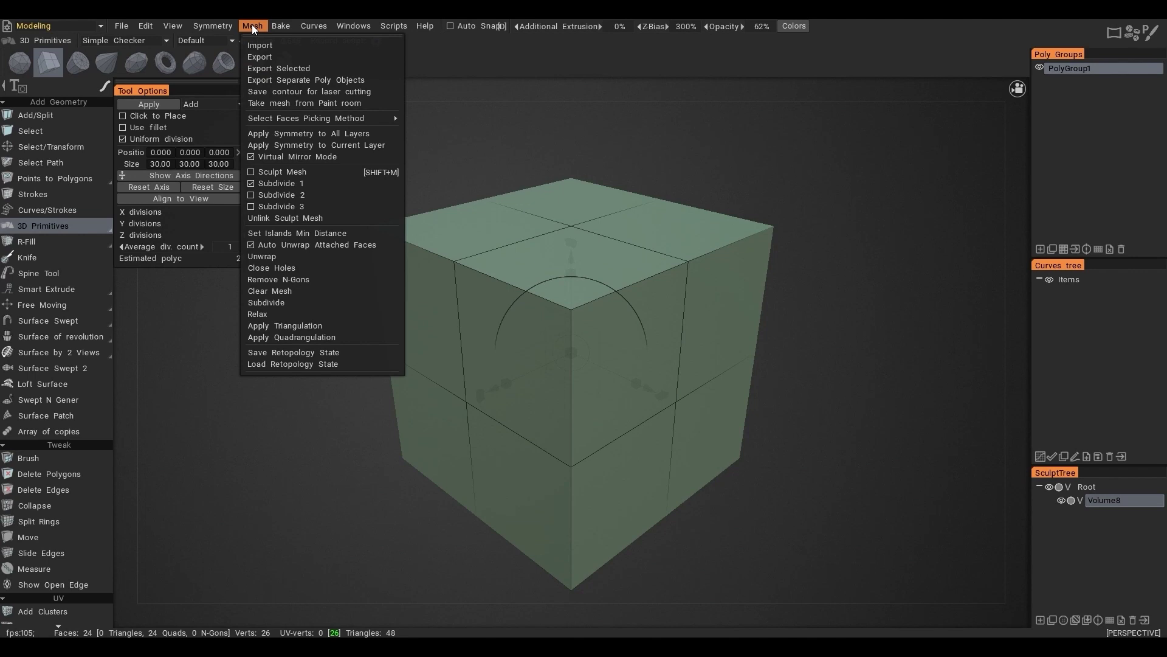
{"action": "left_click", "coordinate": [251, 173]}
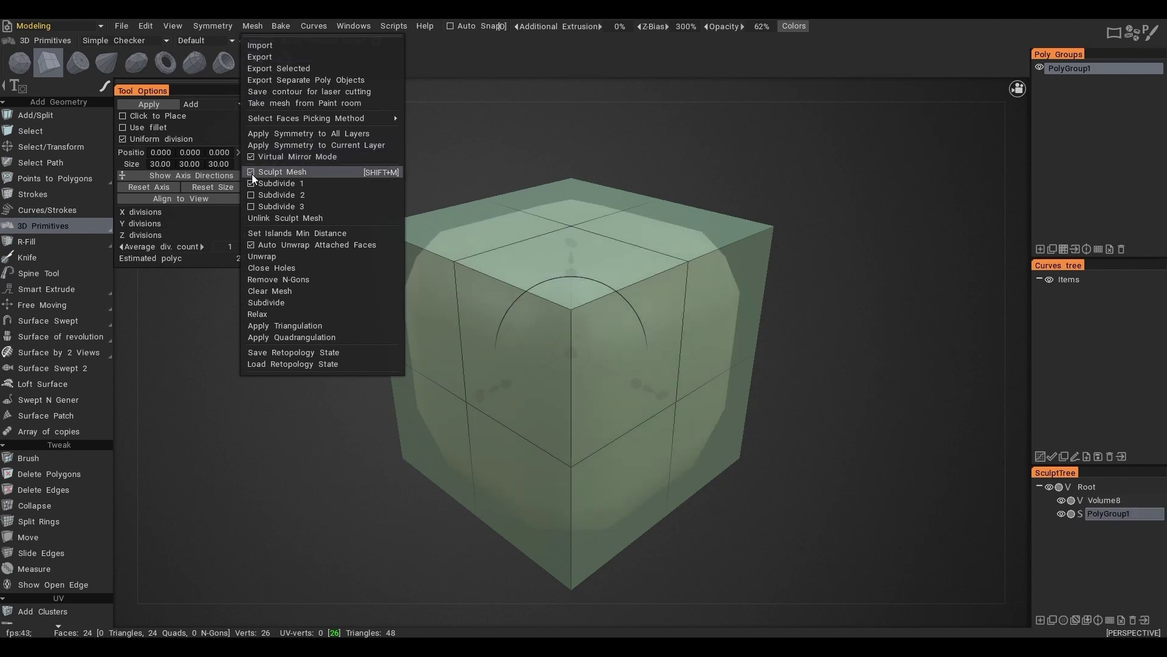
{"action": "mouse_move", "coordinate": [720, 26]}
{"action": "left_mouse_down"}
{"action": "mouse_move", "coordinate": [670, 34]}
{"action": "mouse_move", "coordinate": [688, 29]}
{"action": "left_mouse_up"}
Compare the Subdivide 2 and Subdivide 3 levels on the cube's sculpt mesh and settle on Subdivide 3
{"action": "key", "text": "space"}
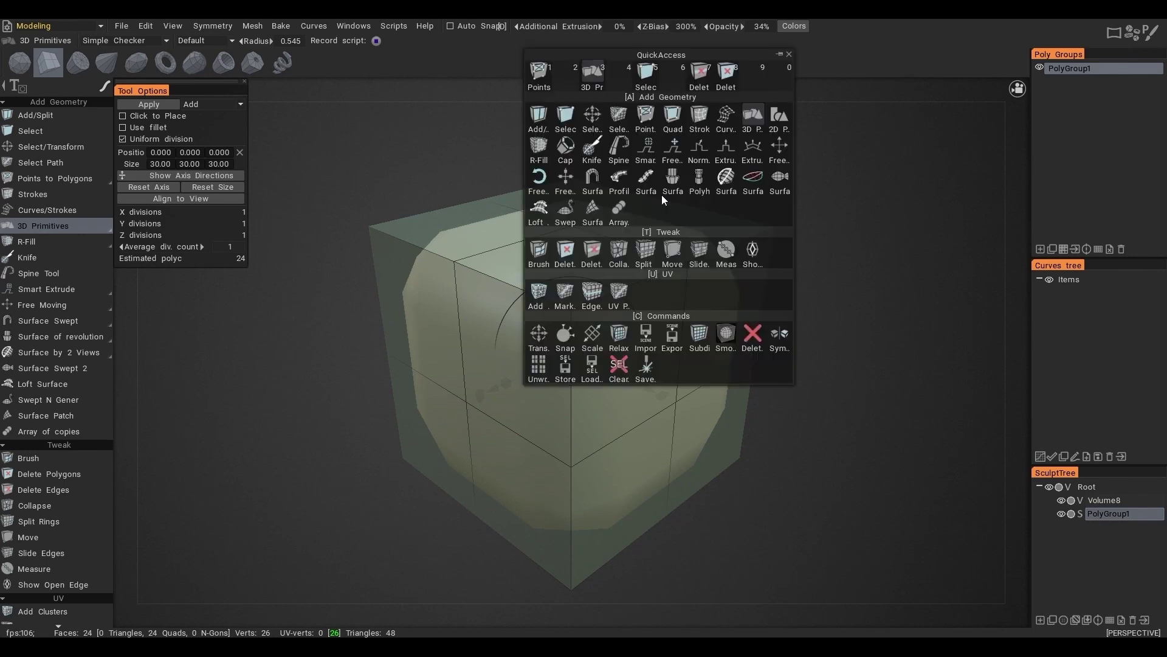
{"action": "key", "text": "1"}
{"action": "left_click", "coordinate": [257, 25]}
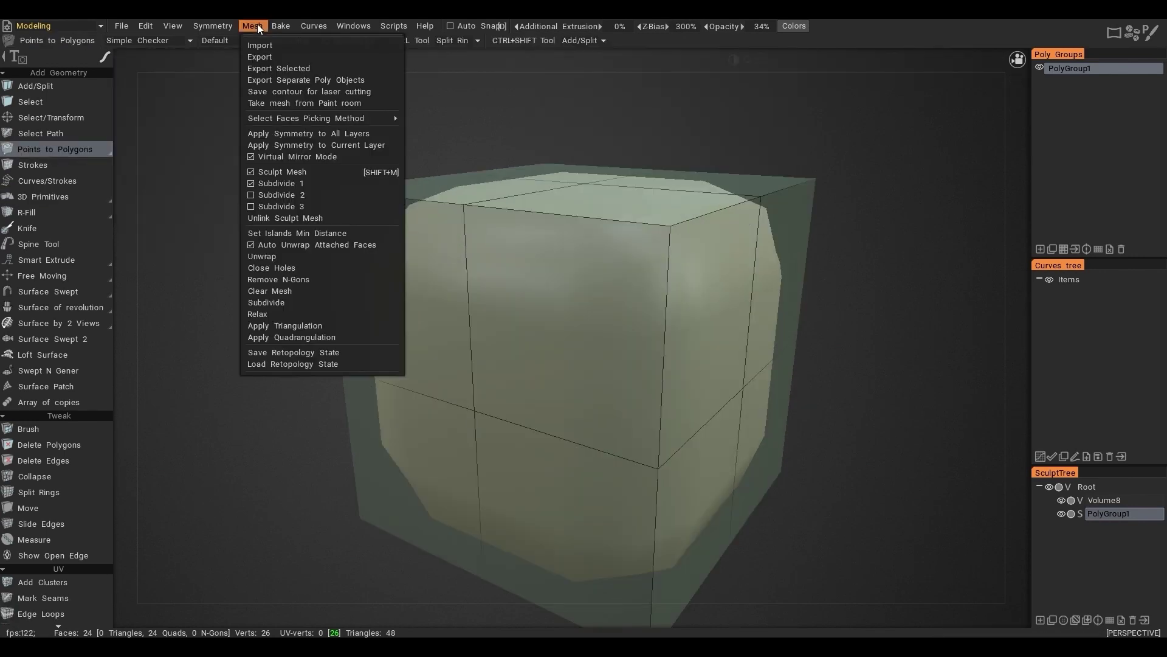
{"action": "left_click", "coordinate": [254, 196]}
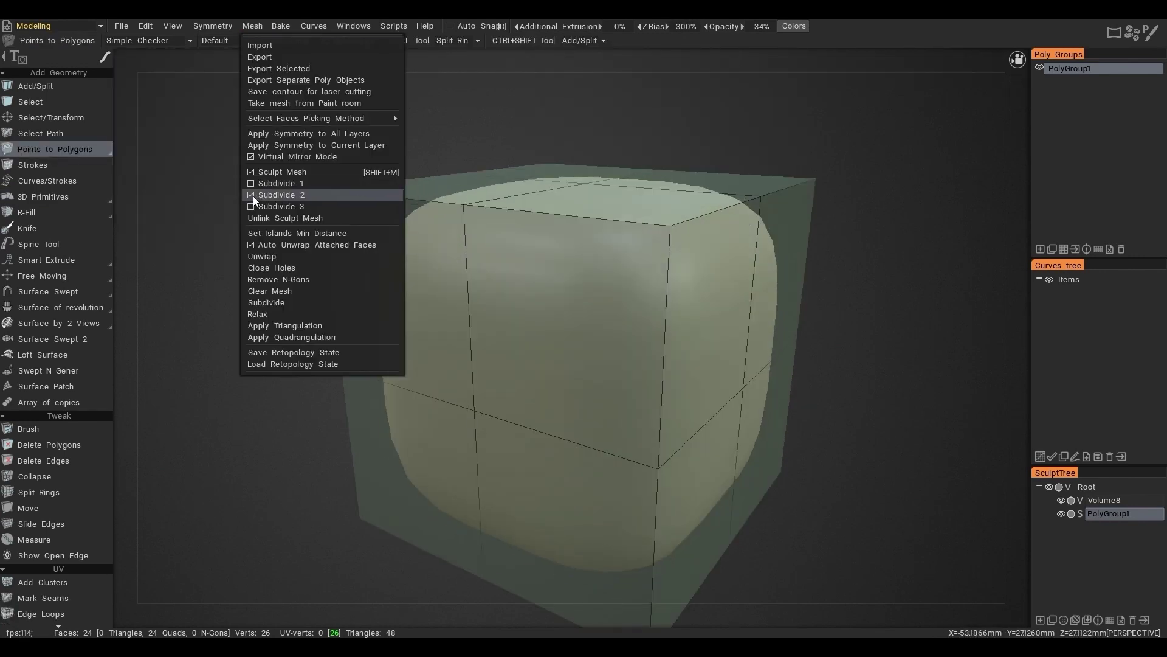
{"action": "left_click", "coordinate": [250, 207]}
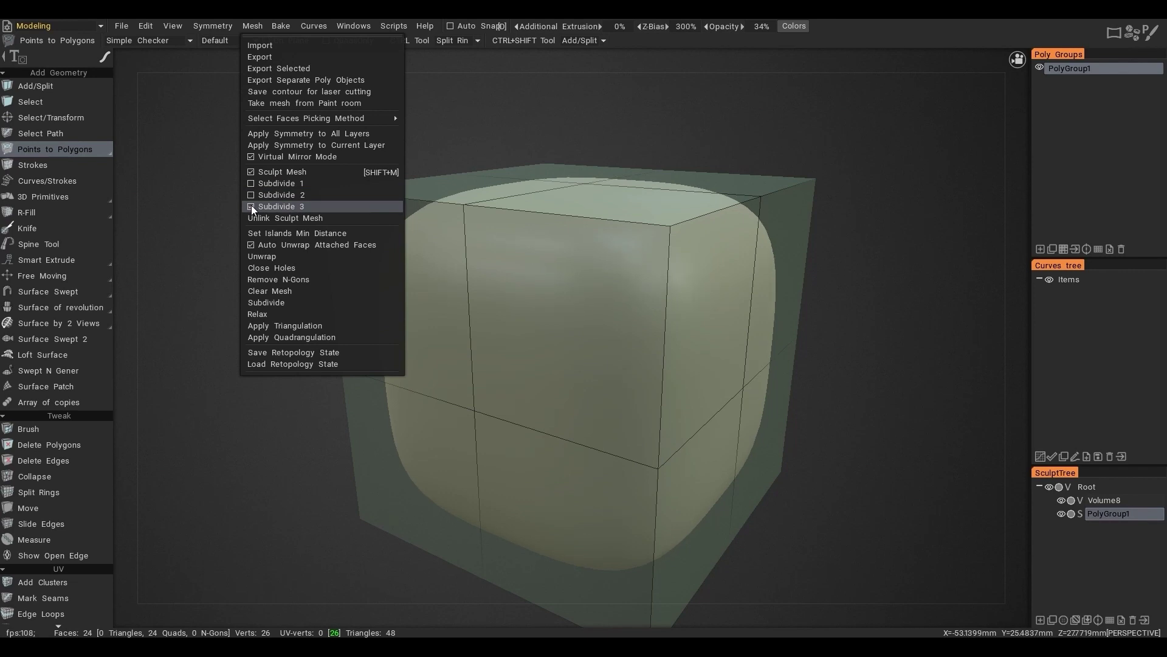
{"action": "left_click", "coordinate": [252, 199]}
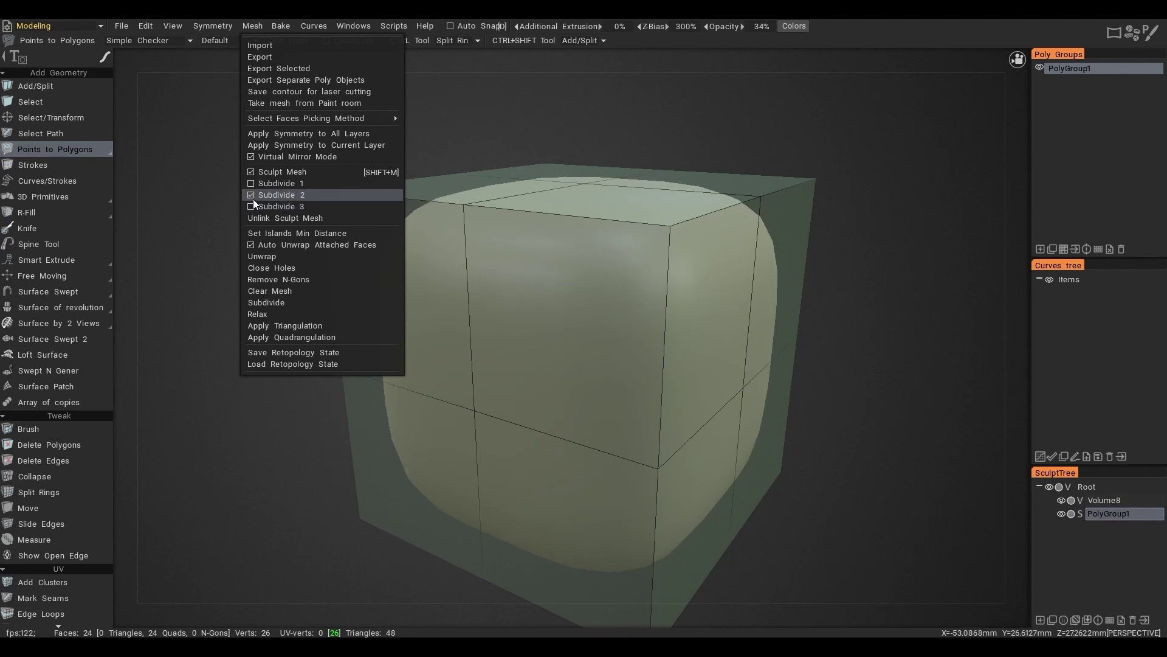
{"action": "left_click", "coordinate": [253, 206]}
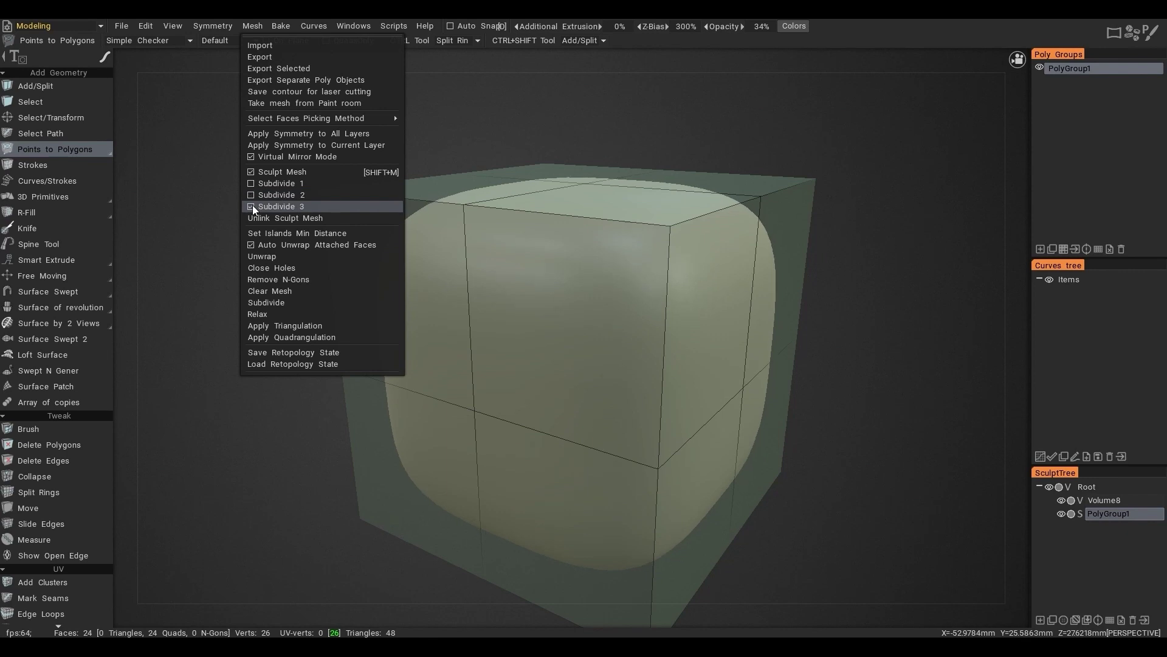
Split polygon rings close to the cube's top, vertical and bottom edges to sharpen the rounded sculpt mesh
{"action": "left_click", "coordinate": [675, 243], "text": "ctrl"}
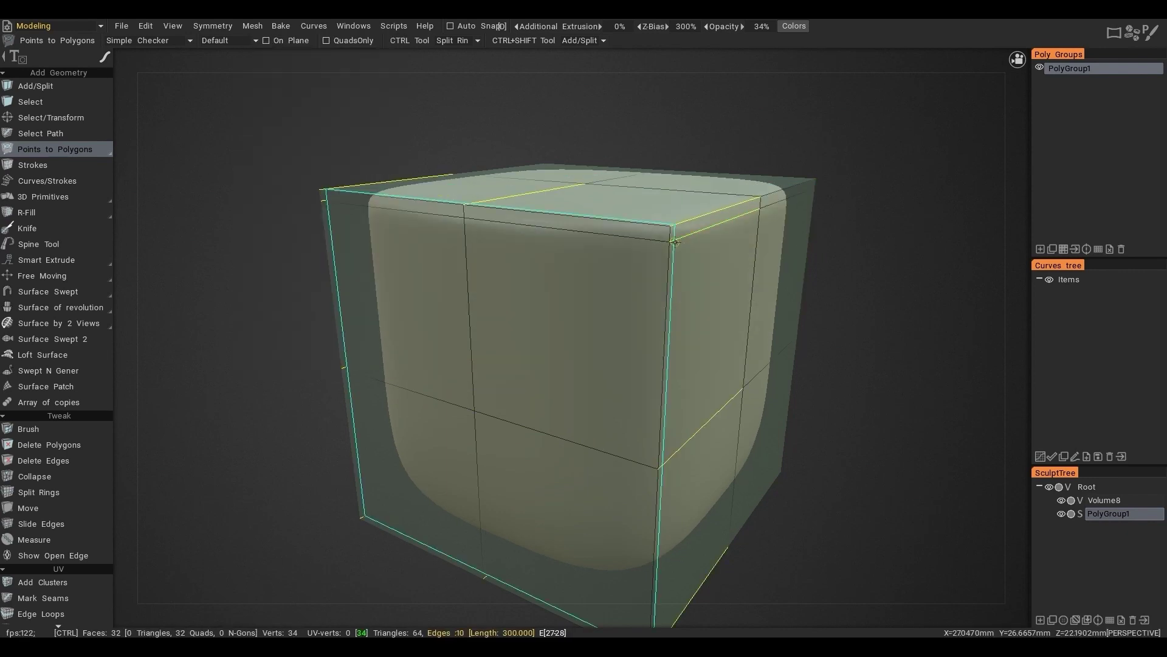
{"action": "left_click", "coordinate": [662, 229], "text": "ctrl"}
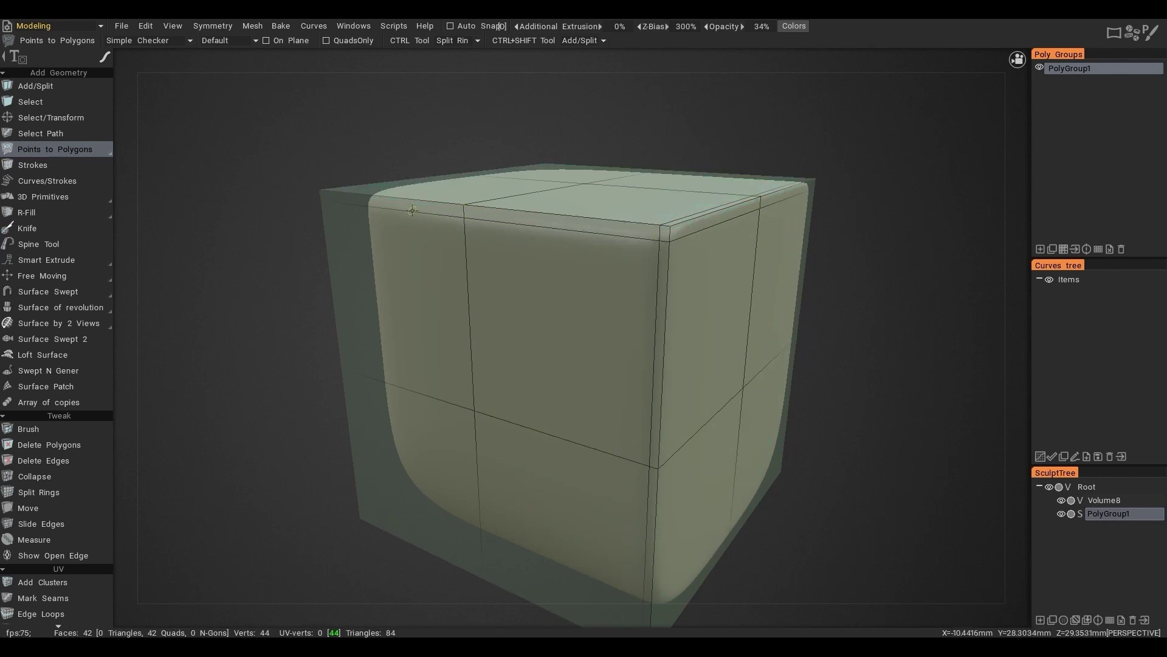
{"action": "left_click", "coordinate": [330, 199], "text": "ctrl"}
{"action": "left_click_drag", "start_coordinate": [330, 200], "coordinate": [319, 243], "text": "alt"}
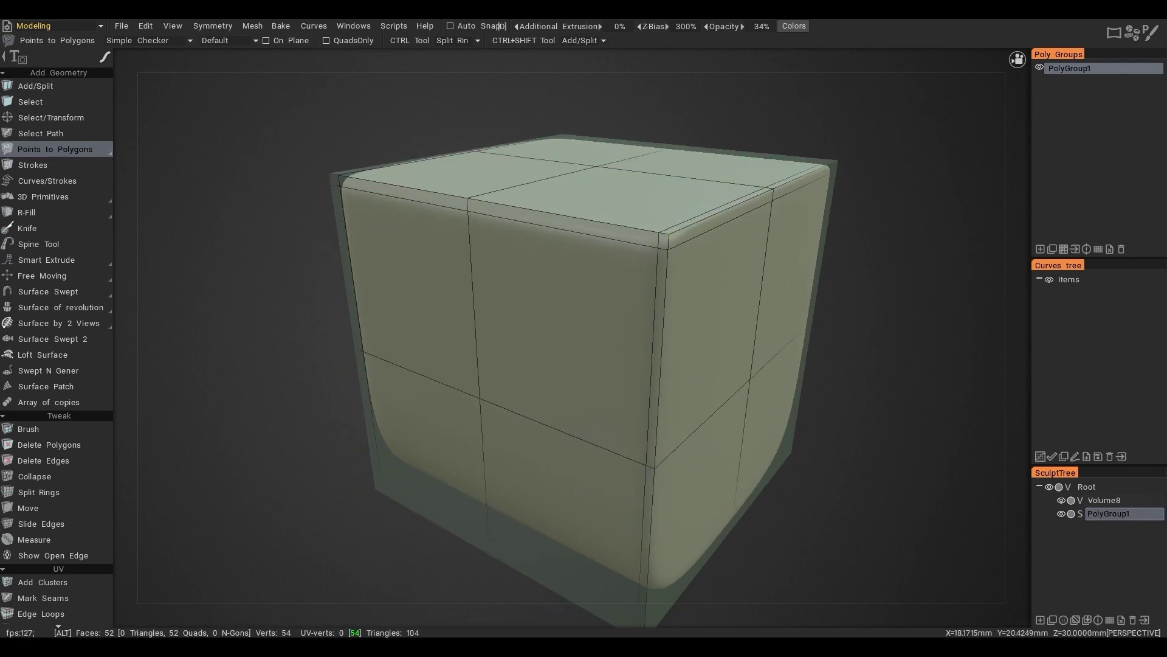
{"action": "scroll", "coordinate": [426, 365], "scroll_direction": "down", "scroll_amount": 3}
{"action": "left_click", "coordinate": [622, 538], "text": "ctrl"}
{"action": "left_click", "coordinate": [633, 545], "text": "ctrl"}
{"action": "left_click_drag", "start_coordinate": [633, 544], "coordinate": [304, 510], "text": "alt"}
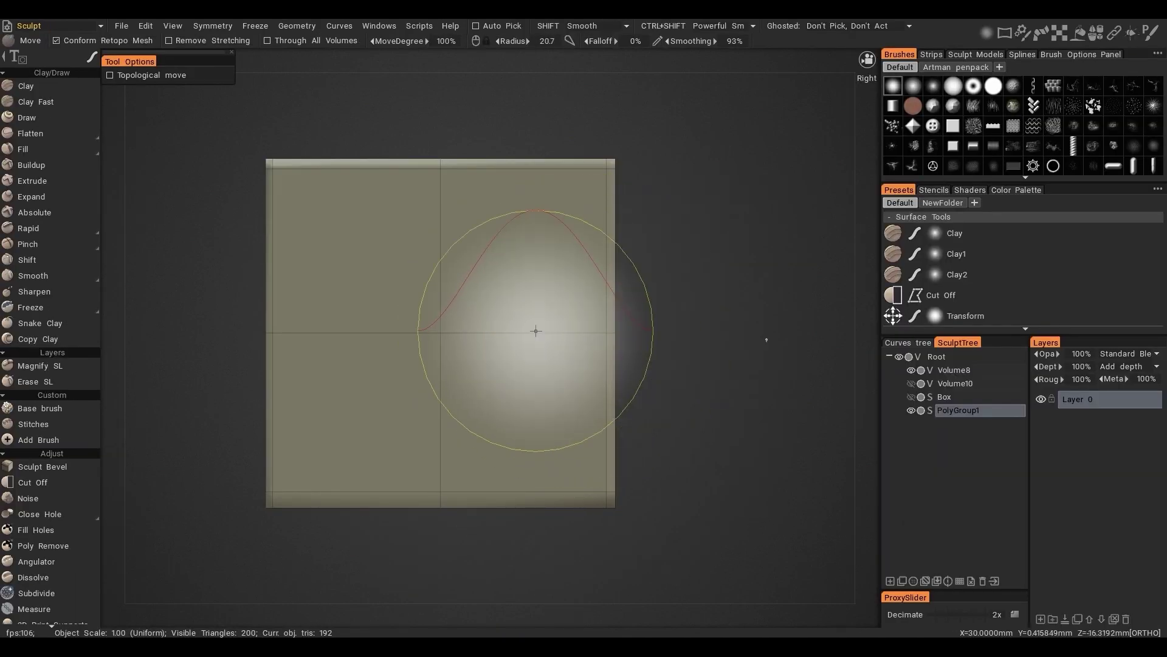
Deform the cube's sculpt mesh with the Move brush at a radius of about 22.9
{"action": "right_click_drag", "start_coordinate": [543, 338], "coordinate": [437, 338]}
{"action": "key", "text": "space"}
{"action": "right_click_drag", "start_coordinate": [597, 355], "coordinate": [717, 368]}
{"action": "mouse_move", "coordinate": [604, 329]}
{"action": "left_mouse_down"}
{"action": "mouse_move", "coordinate": [669, 341]}
{"action": "mouse_move", "coordinate": [538, 389]}
{"action": "mouse_move", "coordinate": [651, 359]}
{"action": "mouse_move", "coordinate": [594, 318]}
{"action": "mouse_move", "coordinate": [547, 322]}
{"action": "mouse_move", "coordinate": [247, 209]}
{"action": "mouse_move", "coordinate": [209, 521]}
{"action": "left_mouse_up"}
{"action": "scroll", "coordinate": [652, 345], "scroll_direction": "down", "scroll_amount": 3}
{"action": "left_click_drag", "start_coordinate": [394, 475], "coordinate": [566, 332], "text": "alt"}
{"action": "left_click_drag", "start_coordinate": [526, 253], "coordinate": [339, 260], "text": "alt"}
Return to the Modeling room and adjust the deformed cube's Sculpt Mesh option and surface display
{"action": "left_click", "coordinate": [55, 27]}
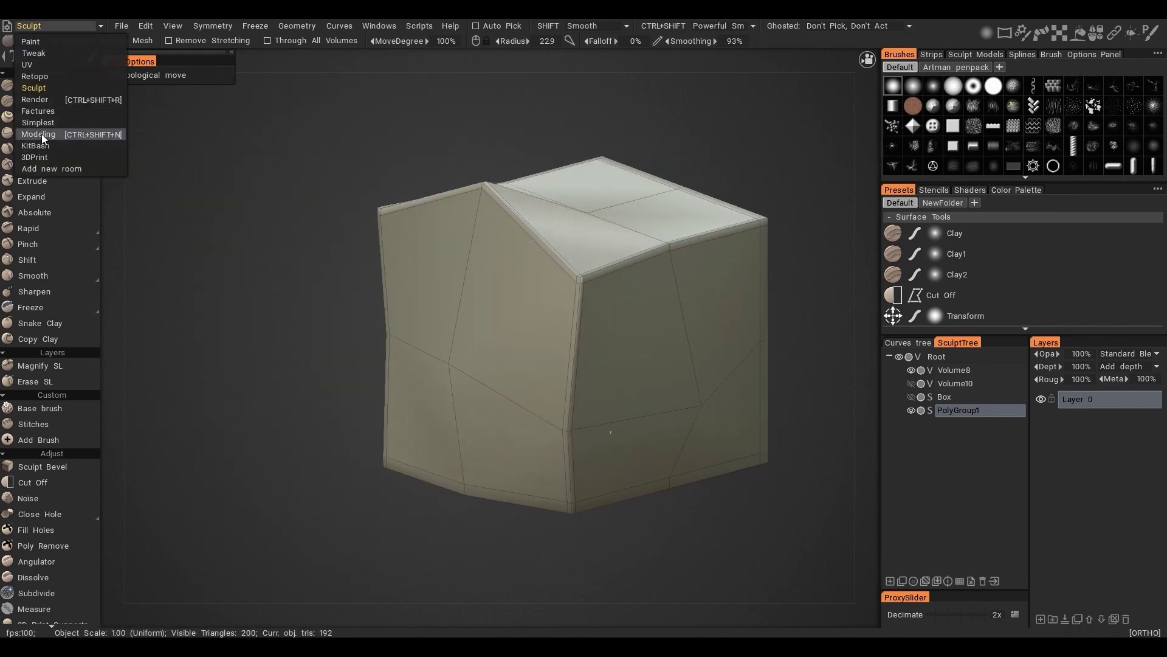
{"action": "left_click", "coordinate": [37, 146]}
{"action": "left_click", "coordinate": [254, 27]}
{"action": "left_click", "coordinate": [277, 169]}
{"action": "left_click", "coordinate": [193, 41]}
{"action": "left_click", "coordinate": [120, 137]}
Paint a thick zigzag shape over one face of the deformed cube with the Sphere tool at radius 8.52
{"action": "middle_click_drag", "start_coordinate": [560, 219], "coordinate": [472, 237], "text": "alt"}
{"action": "left_click_drag", "start_coordinate": [472, 237], "coordinate": [762, 254], "text": "alt"}
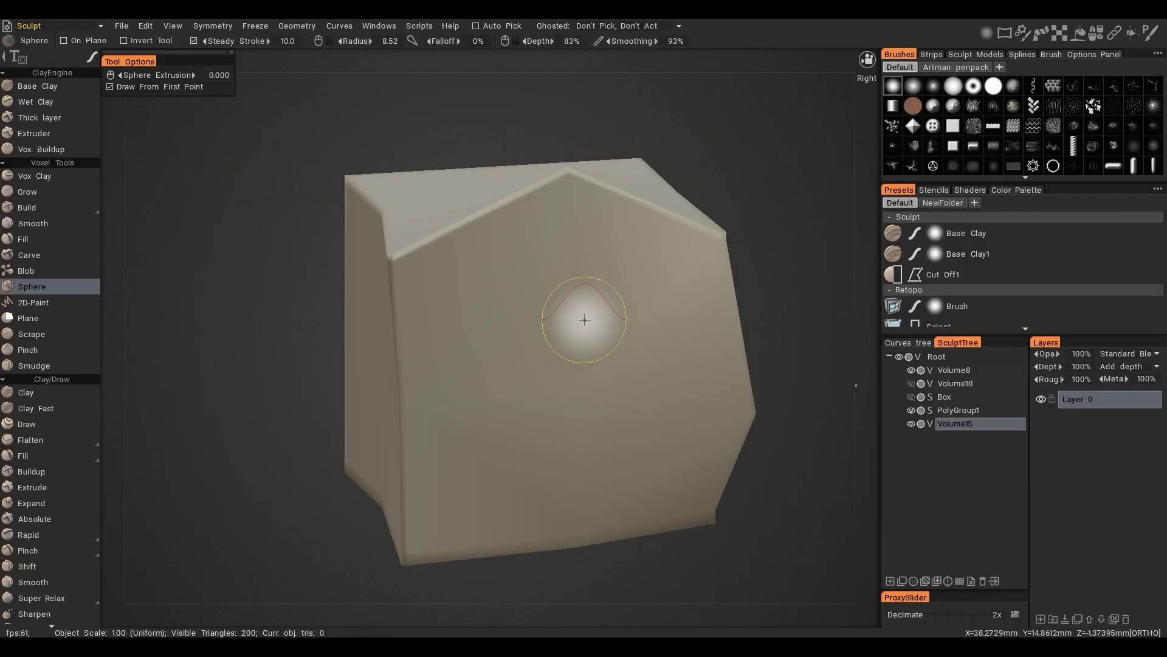
{"action": "mouse_move", "coordinate": [586, 312]}
{"action": "left_mouse_down"}
{"action": "mouse_move", "coordinate": [429, 298]}
{"action": "mouse_move", "coordinate": [674, 352]}
{"action": "mouse_move", "coordinate": [572, 431]}
{"action": "mouse_move", "coordinate": [689, 454]}
{"action": "mouse_move", "coordinate": [623, 449]}
{"action": "mouse_move", "coordinate": [682, 448]}
{"action": "mouse_move", "coordinate": [683, 486]}
{"action": "left_mouse_up"}
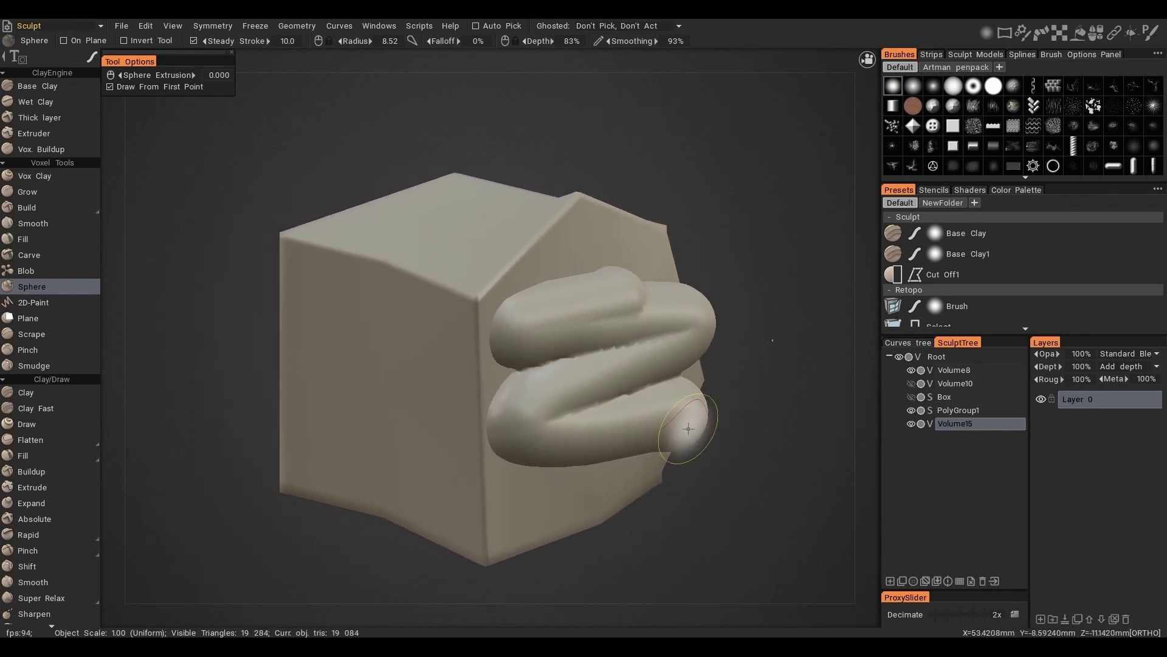
Switch to the Modeling room and turn off Sculpt Mesh for the deformed cube
{"action": "left_click", "coordinate": [55, 25]}
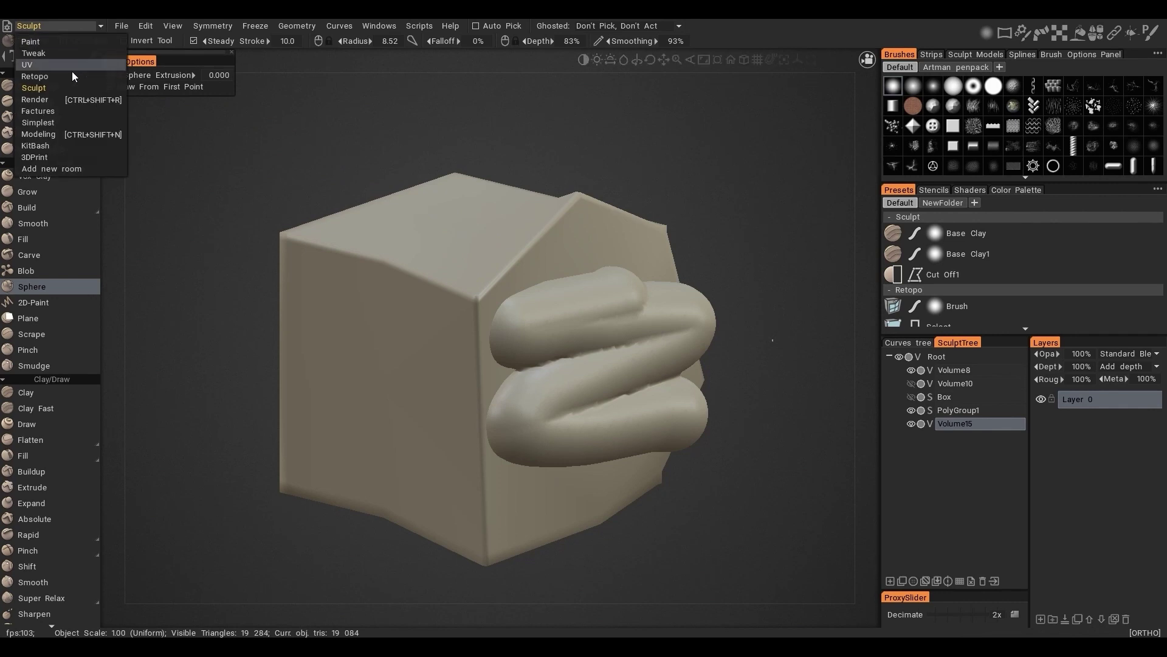
{"action": "left_click", "coordinate": [49, 131]}
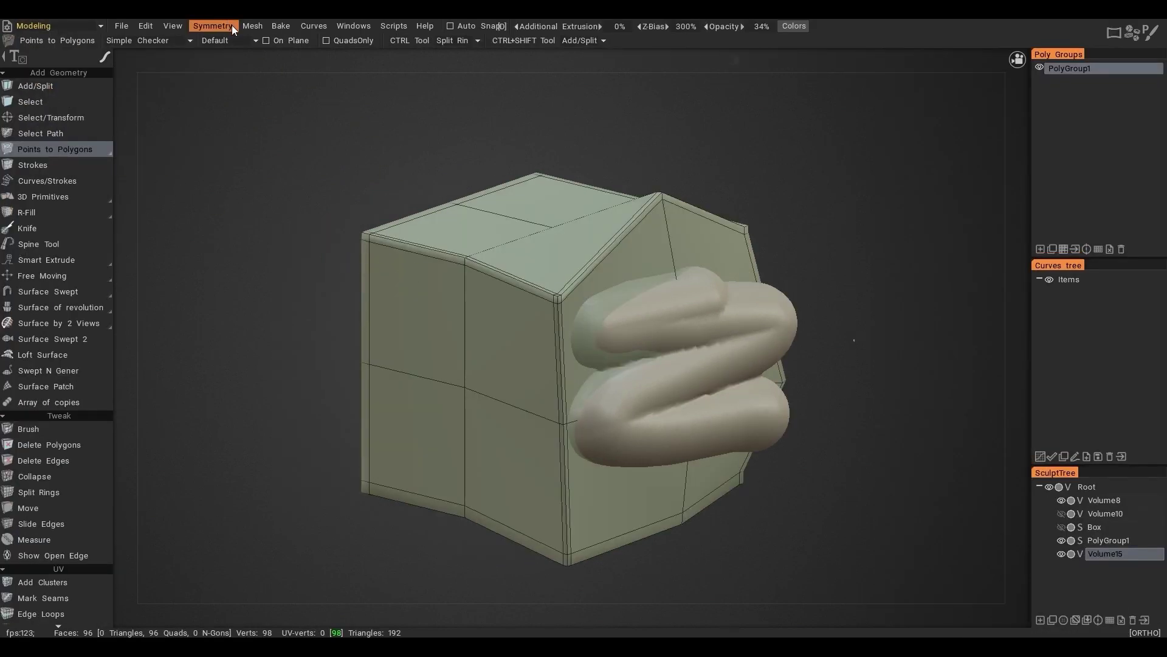
{"action": "left_click", "coordinate": [249, 25]}
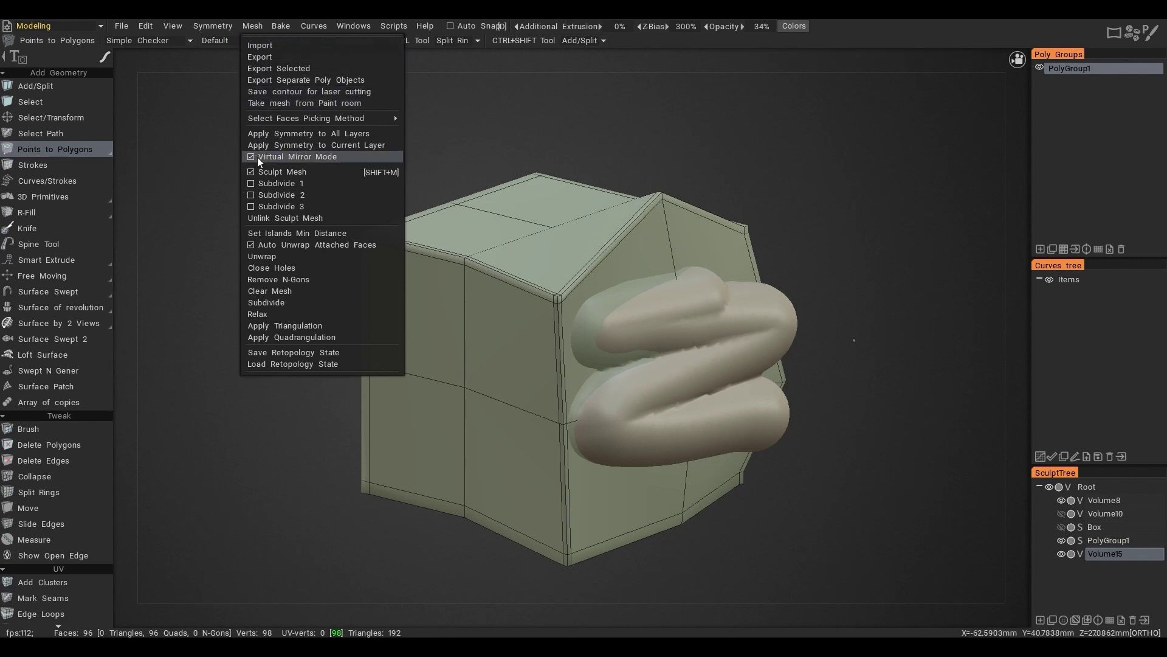
{"action": "left_click", "coordinate": [253, 172]}
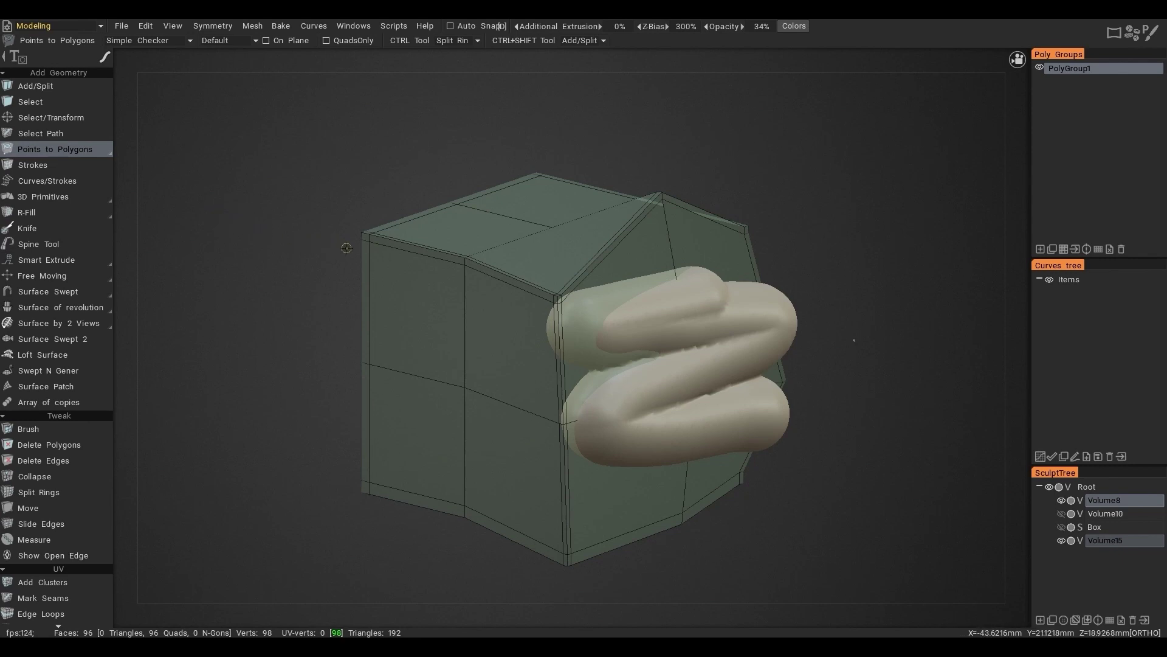
Hide the PolyGroup1 mesh to examine the sculpted zigzag volume on its own and show the mesh again
{"action": "left_click", "coordinate": [1040, 68]}
{"action": "mouse_move", "coordinate": [663, 323]}
{"action": "left_mouse_down", "text": "alt"}
{"action": "mouse_move", "coordinate": [682, 331]}
{"action": "mouse_move", "coordinate": [658, 324]}
{"action": "left_mouse_up", "text": "alt"}
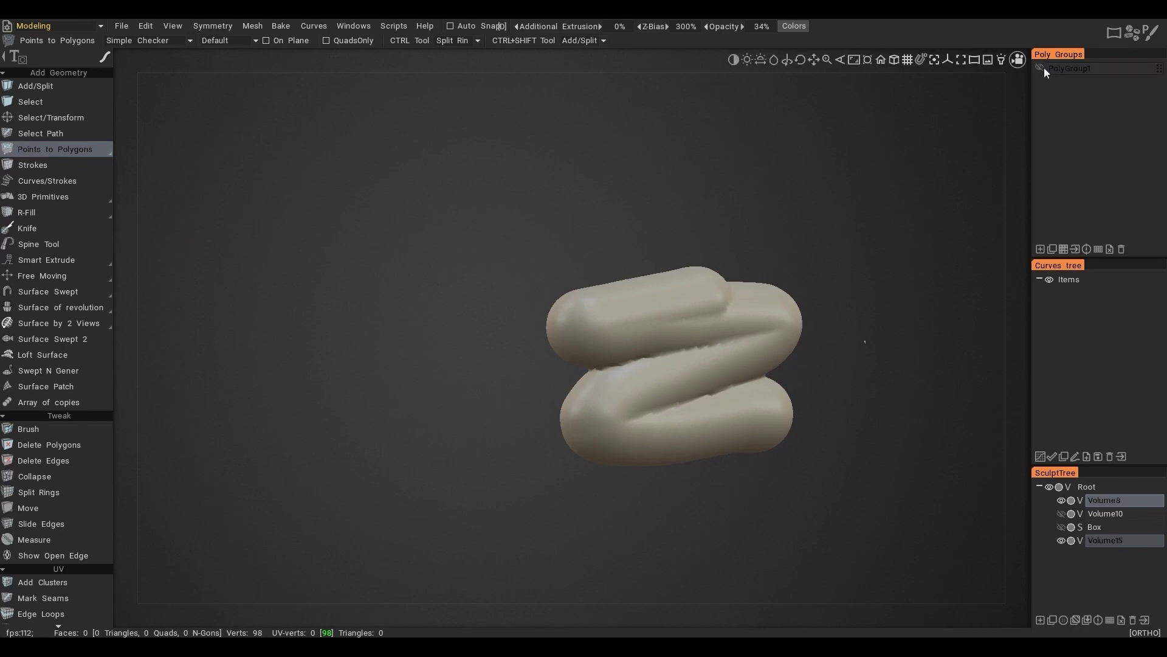
{"action": "left_click", "coordinate": [1040, 68]}
Turn Sculpt Mesh back on for PolyGroup1 and switch to the Sculpt room
{"action": "mouse_move", "coordinate": [253, 27]}
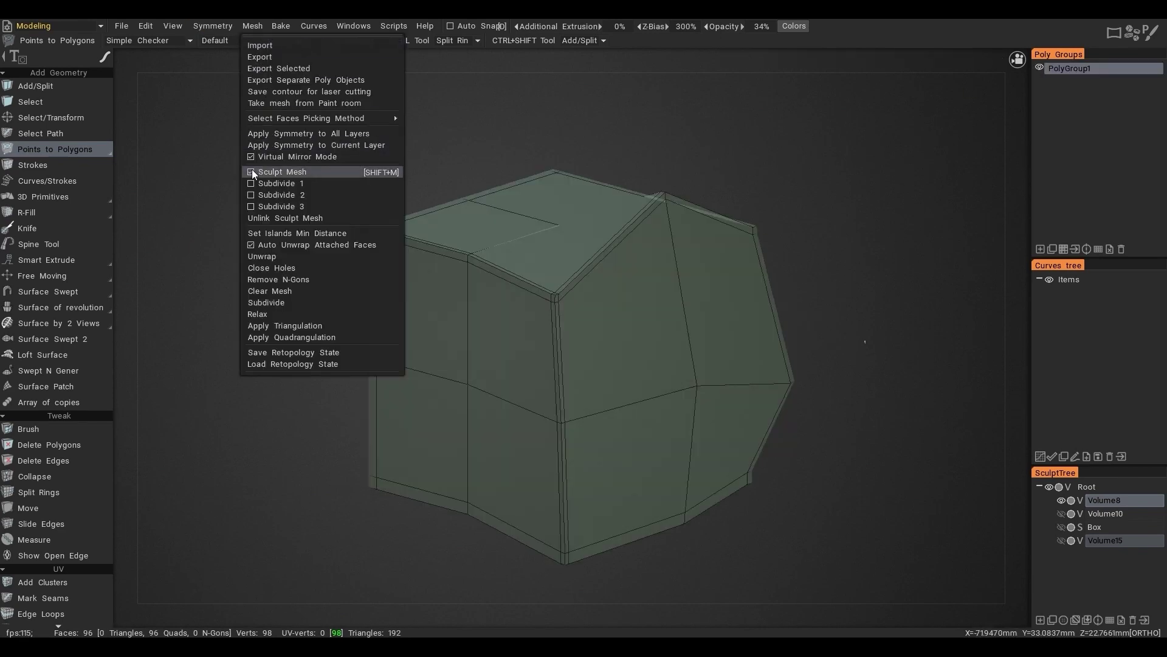
{"action": "left_click", "coordinate": [282, 172]}
{"action": "left_click", "coordinate": [101, 25]}
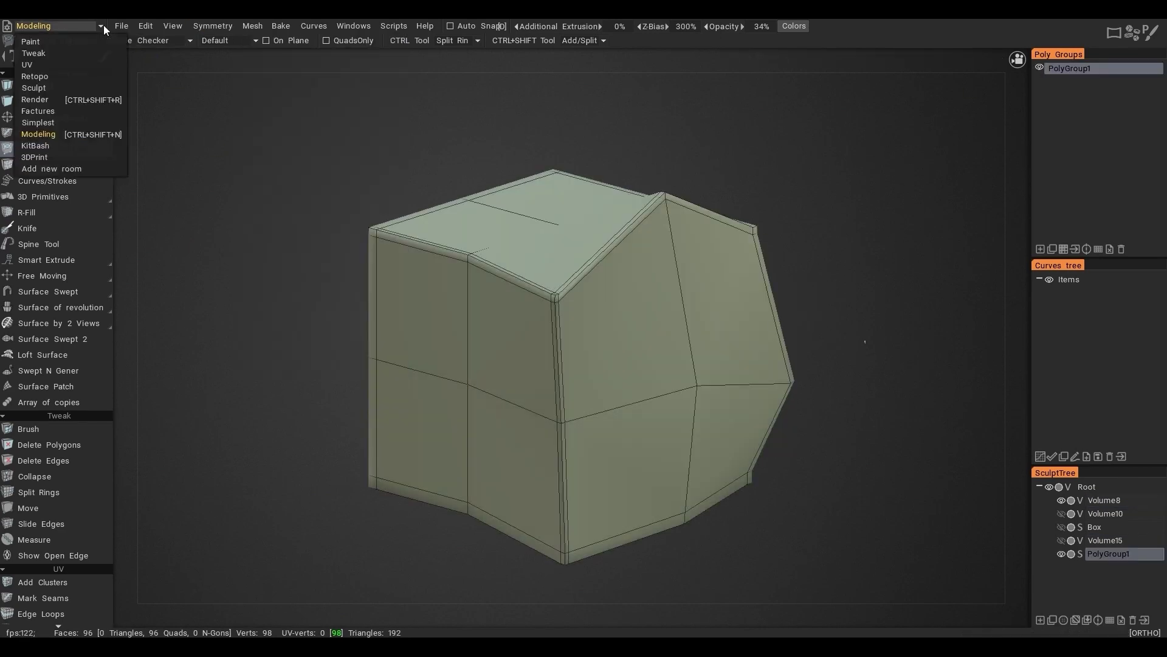
{"action": "left_click", "coordinate": [54, 88]}
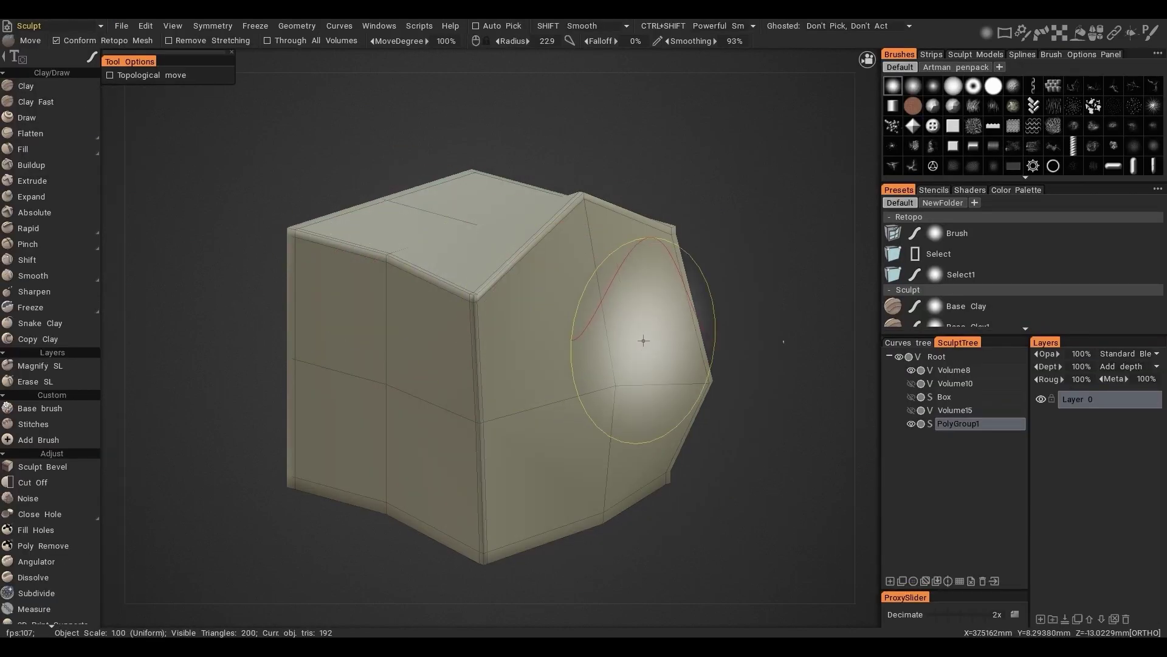
Toggle the visibility of PolyGroup1 in the sculpt tree off and on, and rename it Box2
{"action": "left_click", "coordinate": [913, 423]}
{"action": "left_click", "coordinate": [913, 423]}
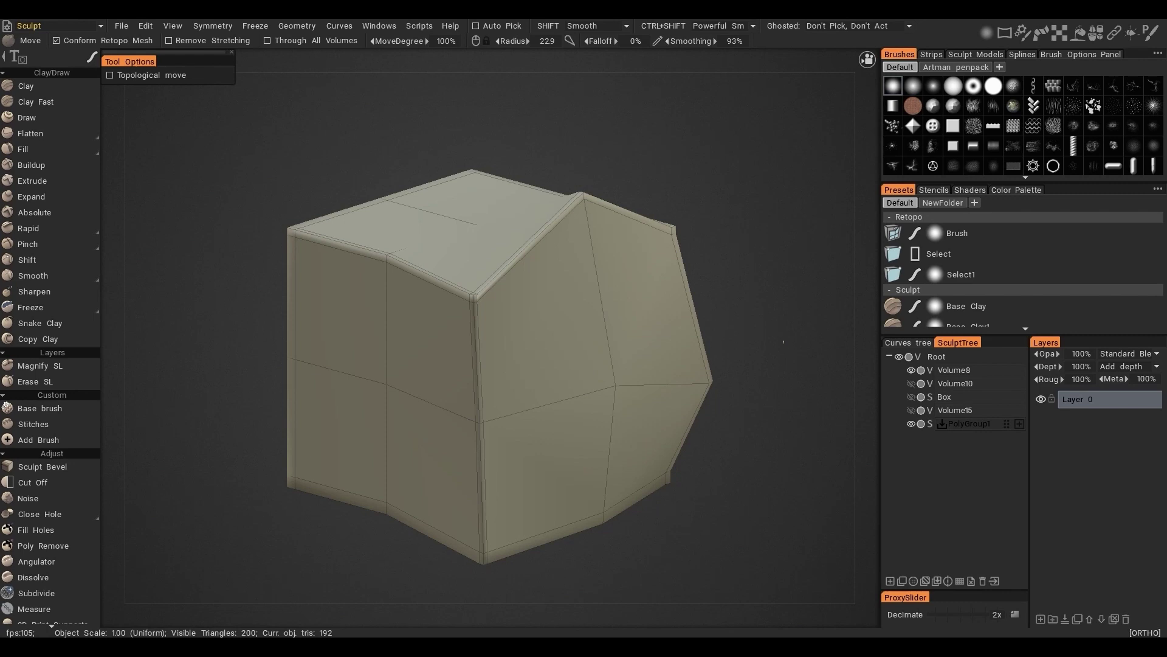
{"action": "left_click", "coordinate": [972, 423]}
Hide the PolyGroup1 mesh in the Modeling room to show only the sculpt objects, and go to the Sculpt room
{"action": "left_click", "coordinate": [37, 25]}
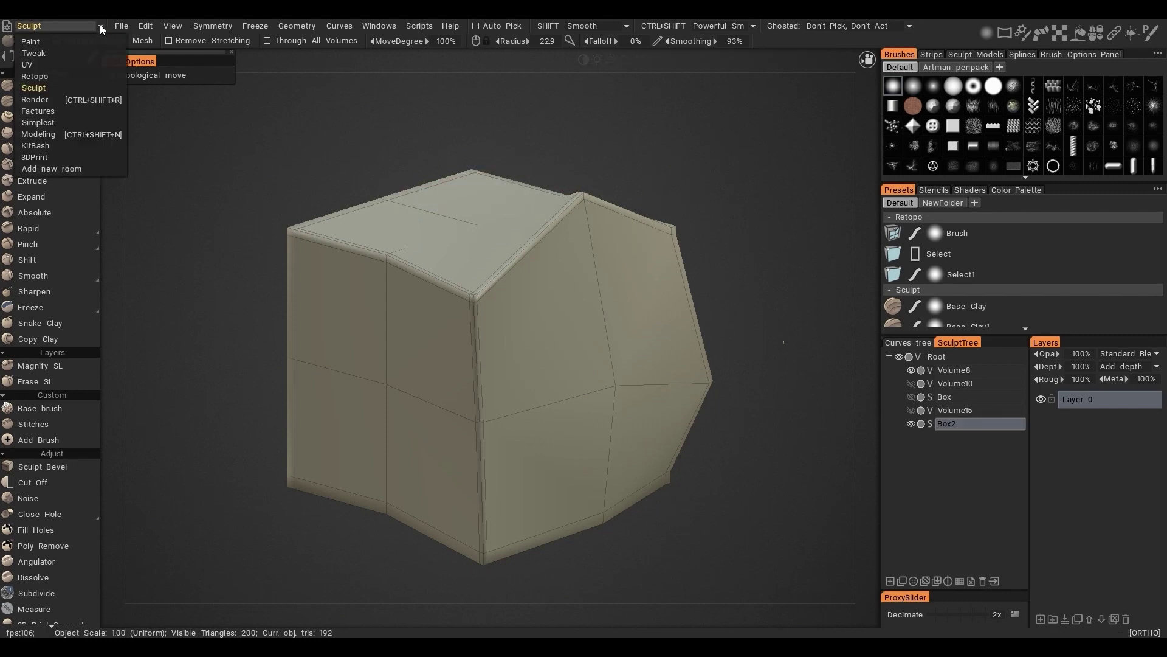
{"action": "left_click", "coordinate": [37, 92]}
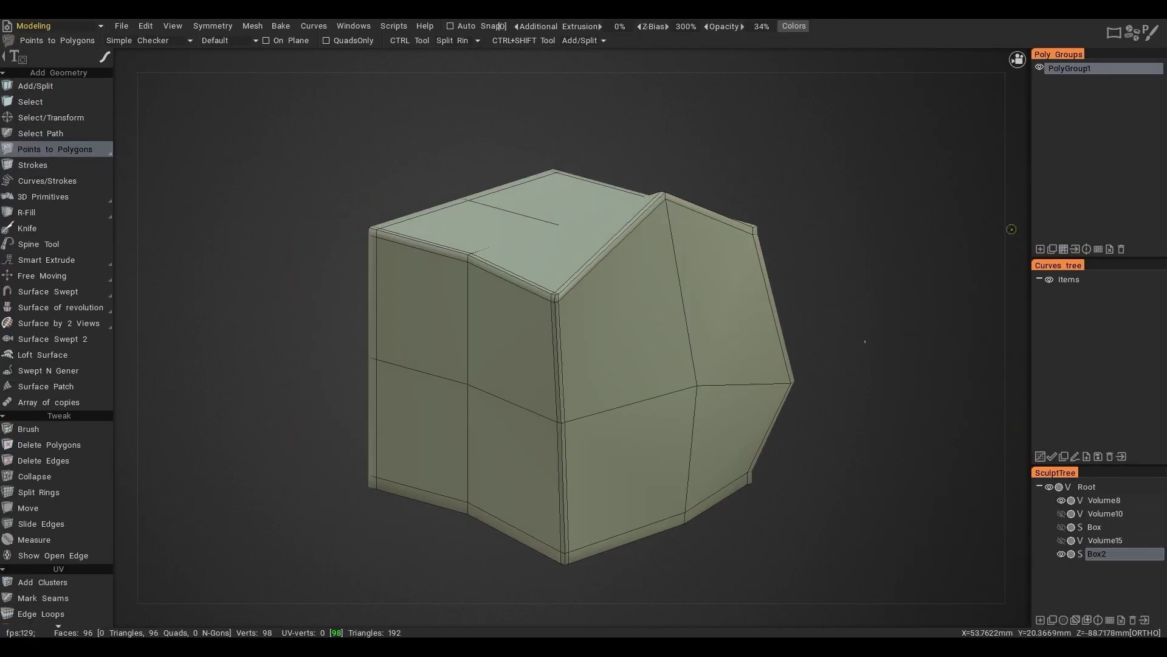
{"action": "left_click", "coordinate": [1040, 68]}
{"action": "mouse_move", "coordinate": [640, 367]}
{"action": "left_mouse_down", "text": "alt"}
{"action": "mouse_move", "coordinate": [651, 386]}
{"action": "mouse_move", "coordinate": [698, 372]}
{"action": "mouse_move", "coordinate": [634, 341]}
{"action": "mouse_move", "coordinate": [630, 367]}
{"action": "mouse_move", "coordinate": [646, 367]}
{"action": "left_mouse_up", "text": "alt"}
{"action": "left_click", "coordinate": [101, 25]}
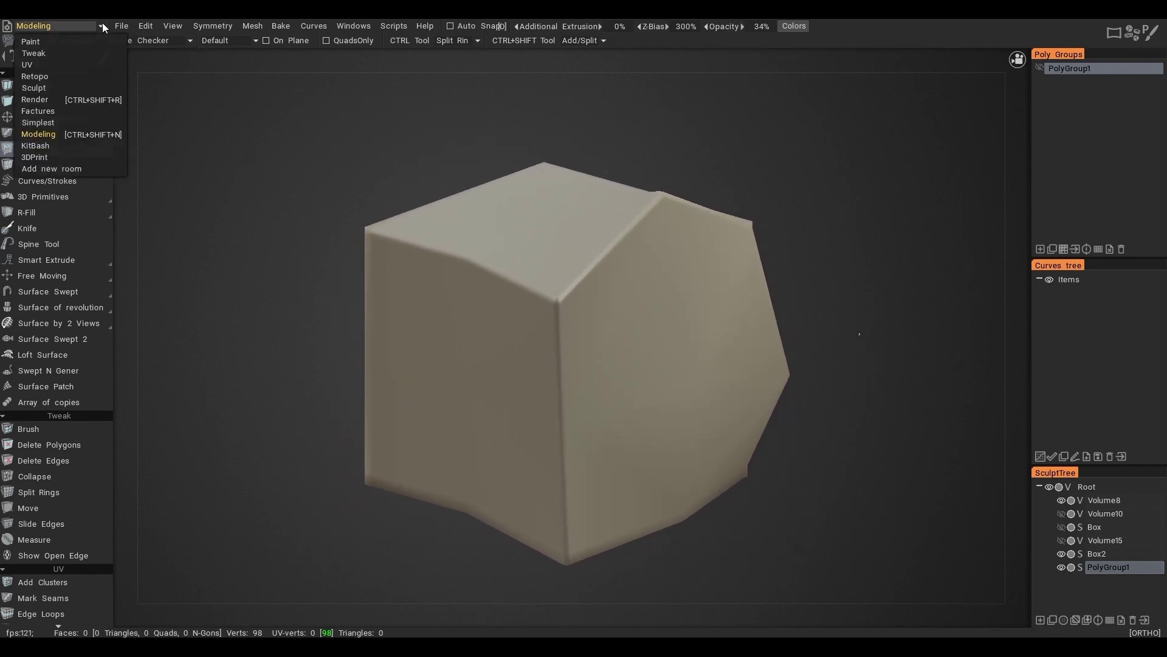
{"action": "left_click", "coordinate": [48, 89]}
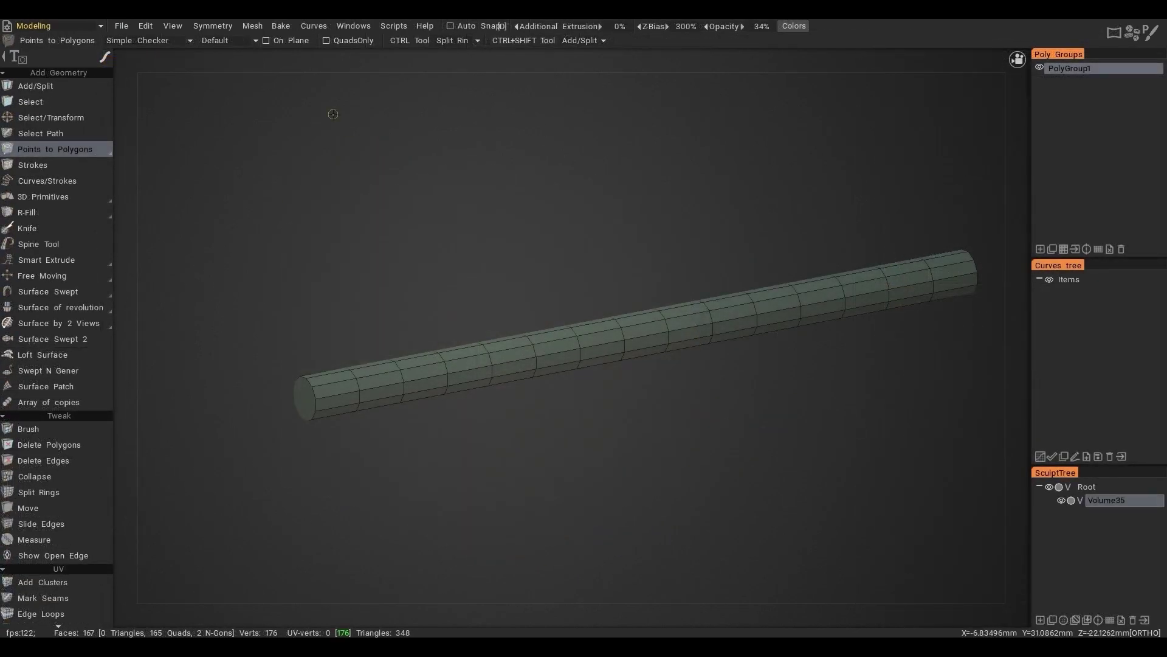
Turn on Sculpt Mesh for the long cylinder
{"action": "left_click", "coordinate": [250, 26]}
{"action": "left_click", "coordinate": [250, 173]}
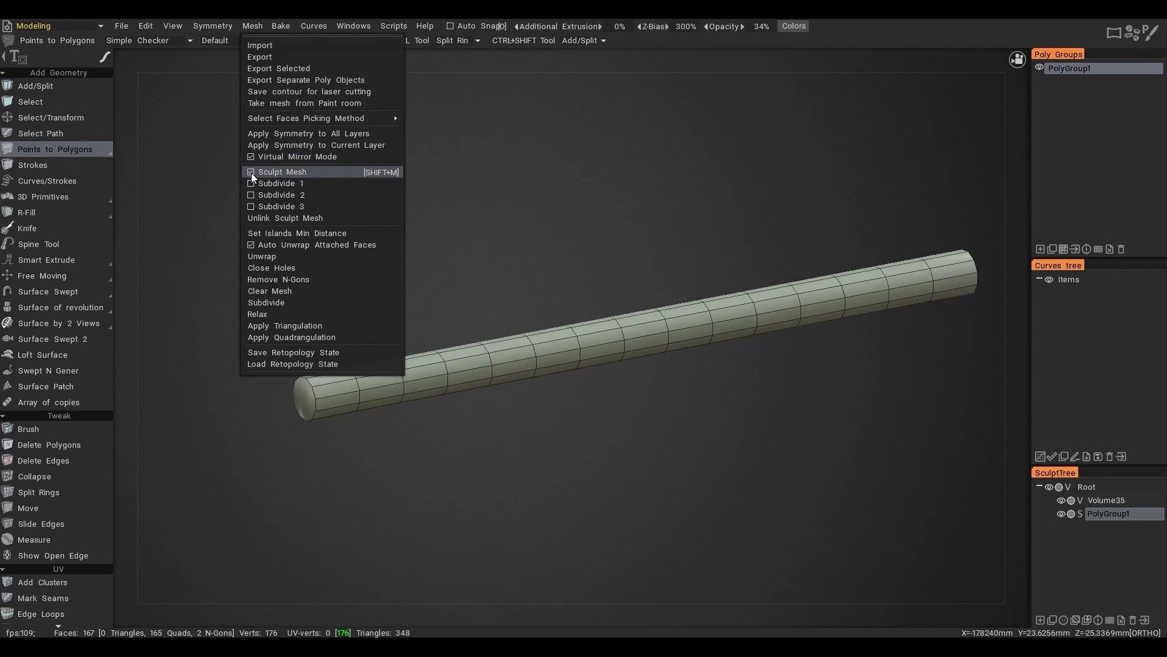
Add a split ring around the cylinder close to each of its two ends with the Points to Polygons tool
{"action": "left_click", "coordinate": [473, 251]}
{"action": "key", "text": "space"}
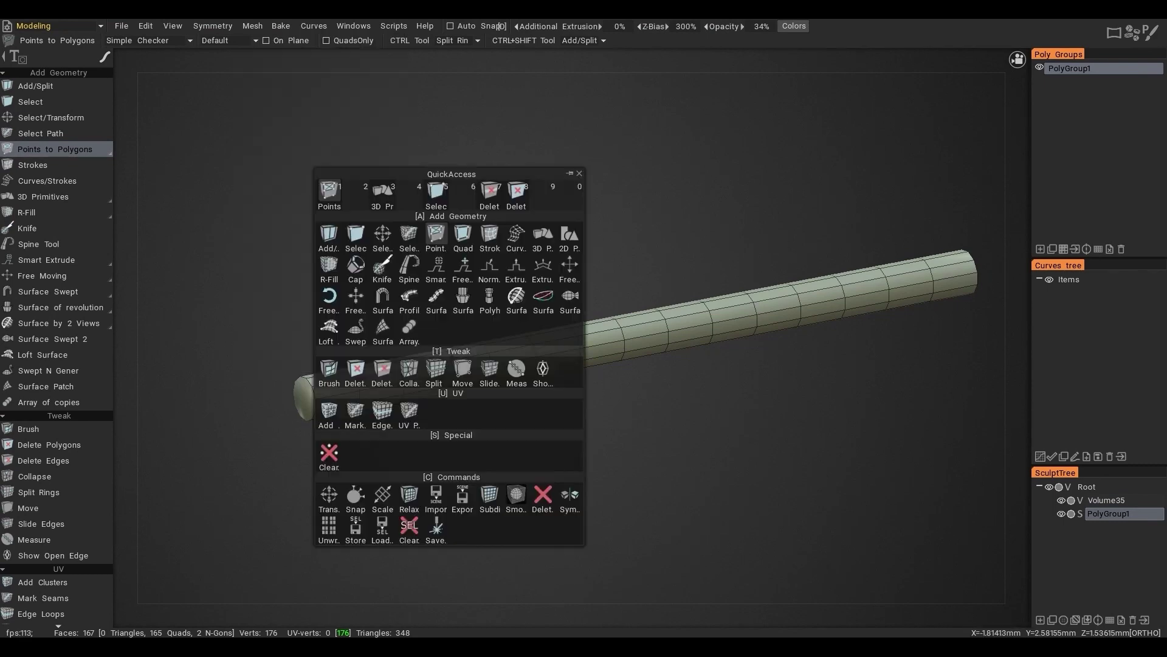
{"action": "key", "text": "space"}
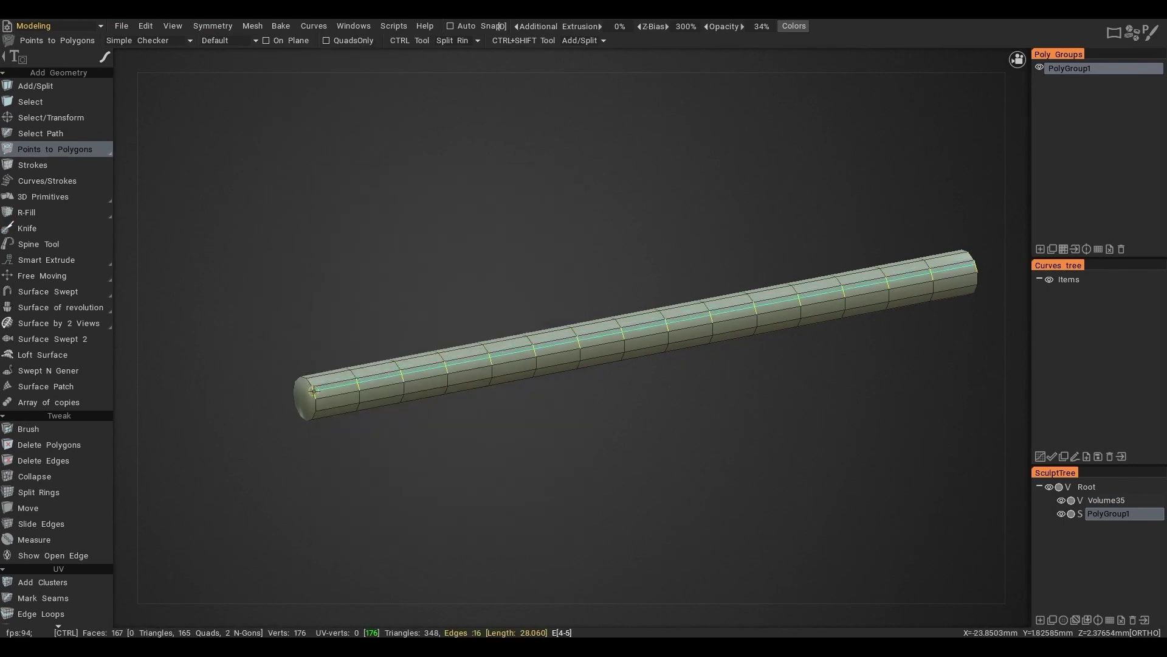
{"action": "left_click", "coordinate": [377, 391], "text": "ctrl"}
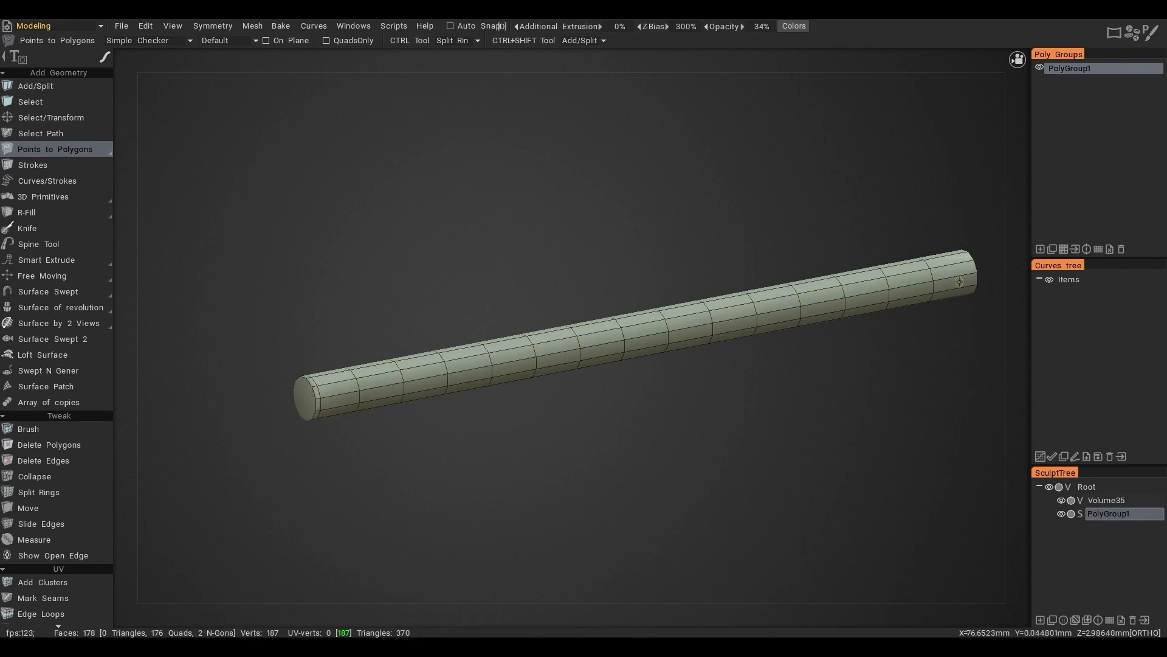
{"action": "left_click", "coordinate": [955, 283], "text": "ctrl"}
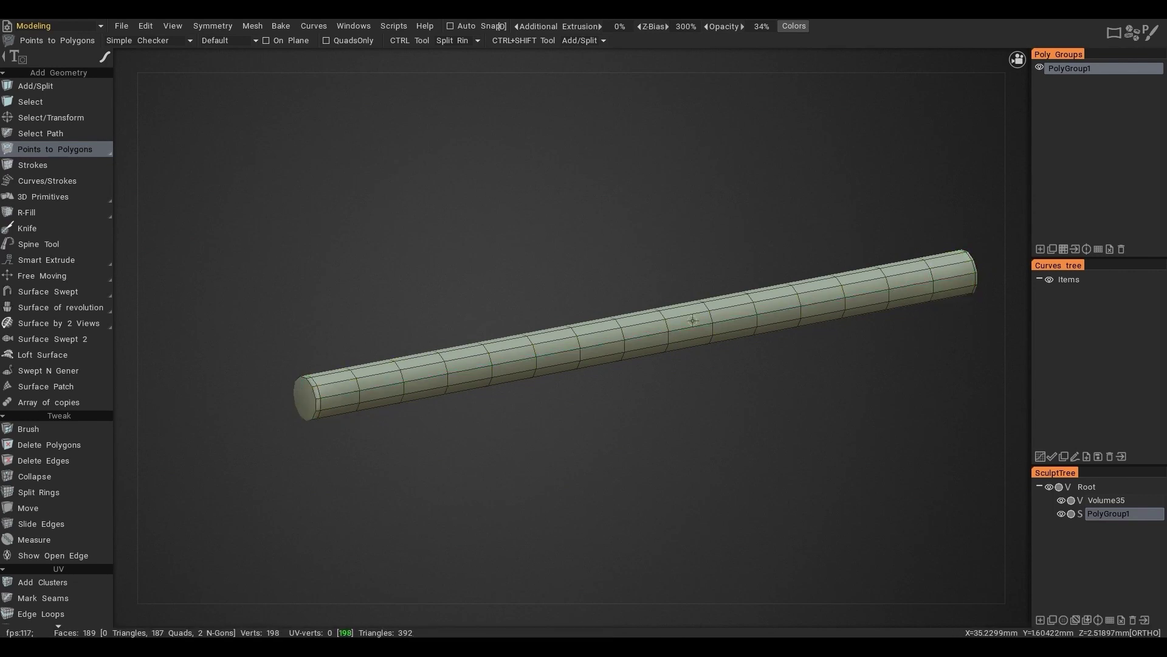
Rename the cylinder's linked sculpt object as zx and select the faces across the cylinder's middle from the front view
{"action": "right_click_drag", "start_coordinate": [659, 326], "coordinate": [696, 333], "text": "alt"}
{"action": "middle_click_drag", "start_coordinate": [654, 318], "coordinate": [644, 312], "text": "alt"}
{"action": "scroll", "coordinate": [644, 312], "scroll_direction": "down", "scroll_amount": 3}
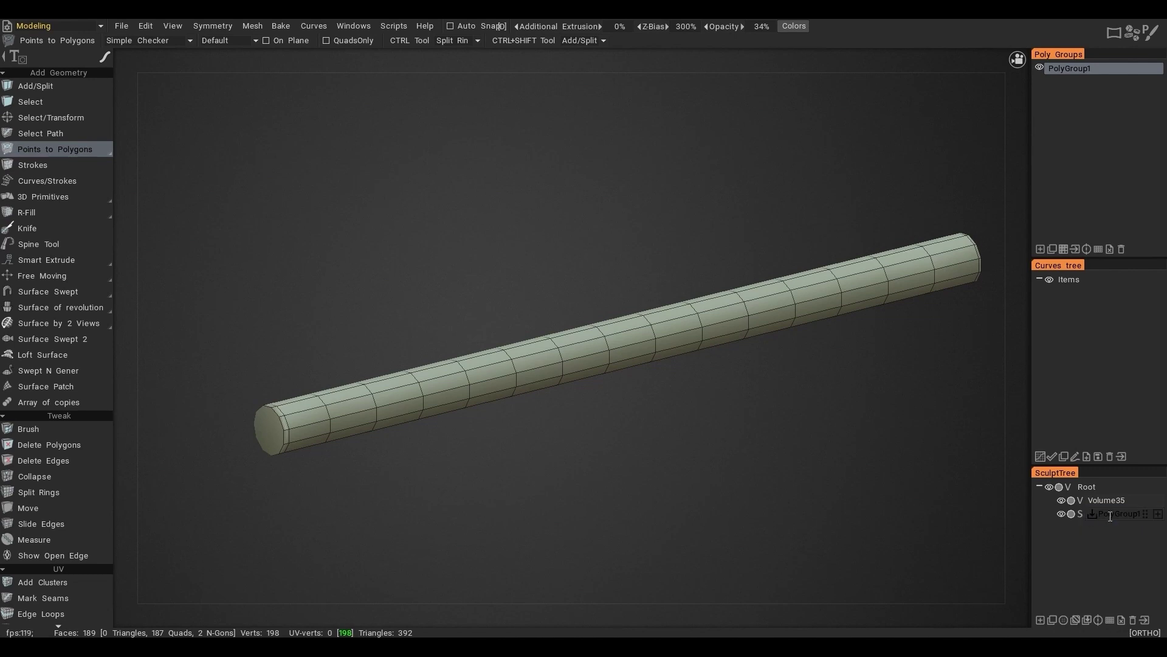
{"action": "scroll", "coordinate": [517, 343], "scroll_direction": "down", "scroll_amount": 4}
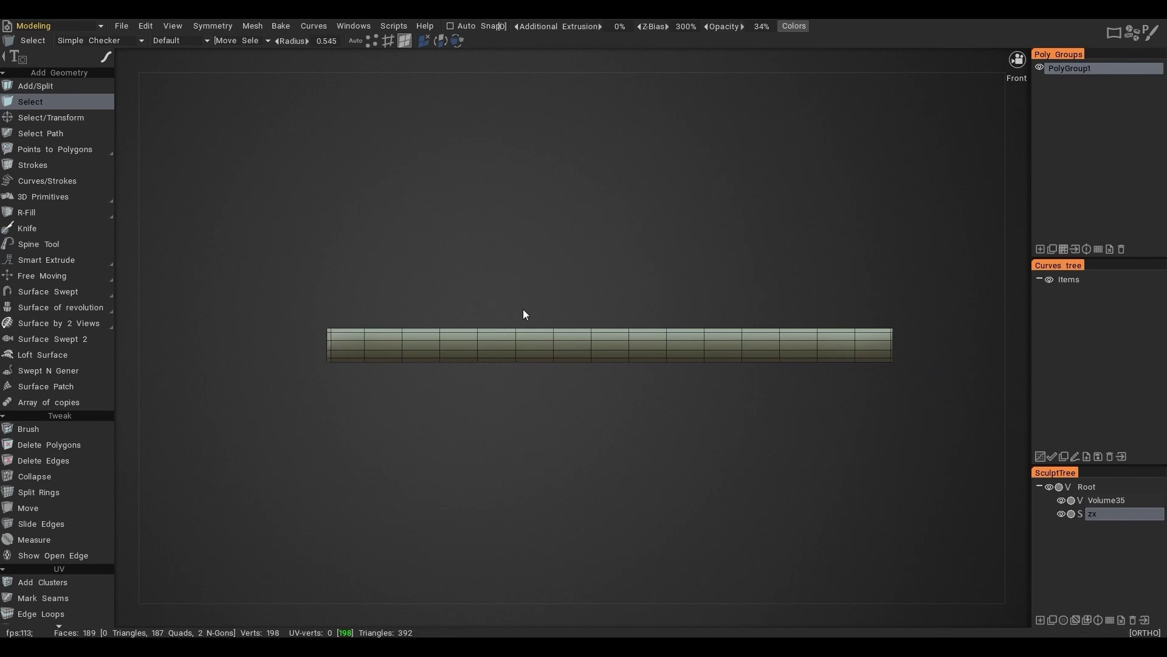
{"action": "key", "text": "e"}
{"action": "left_click", "coordinate": [587, 287]}
{"action": "left_click_drag", "start_coordinate": [447, 284], "coordinate": [772, 436]}
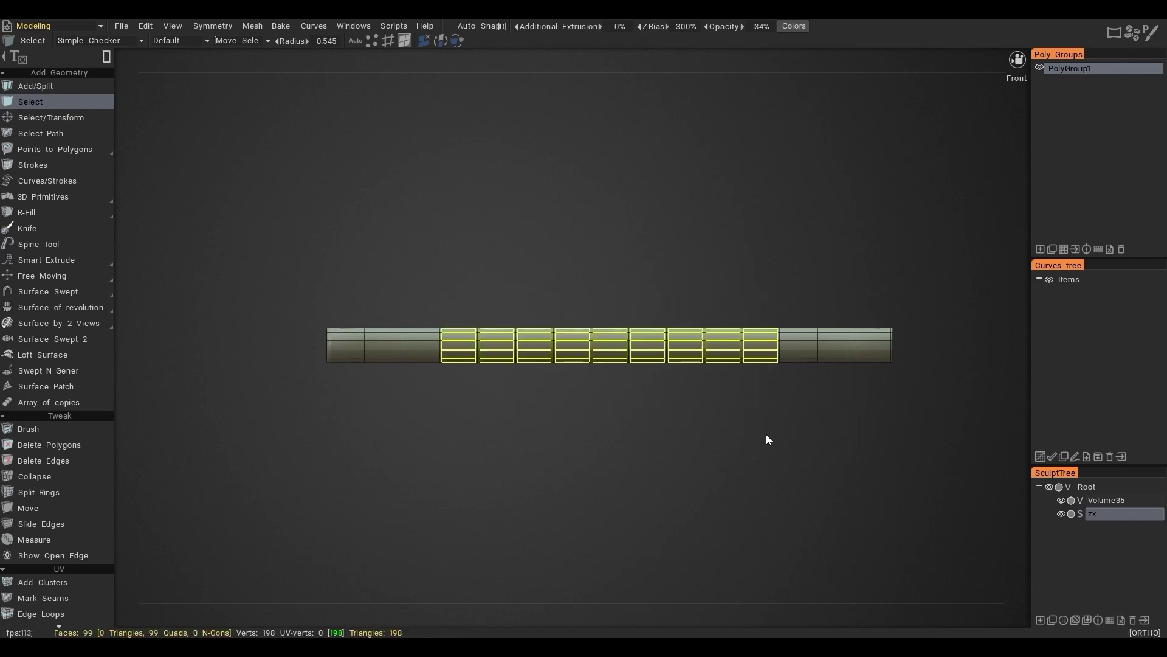
{"action": "right_click_drag", "start_coordinate": [581, 389], "coordinate": [628, 402]}
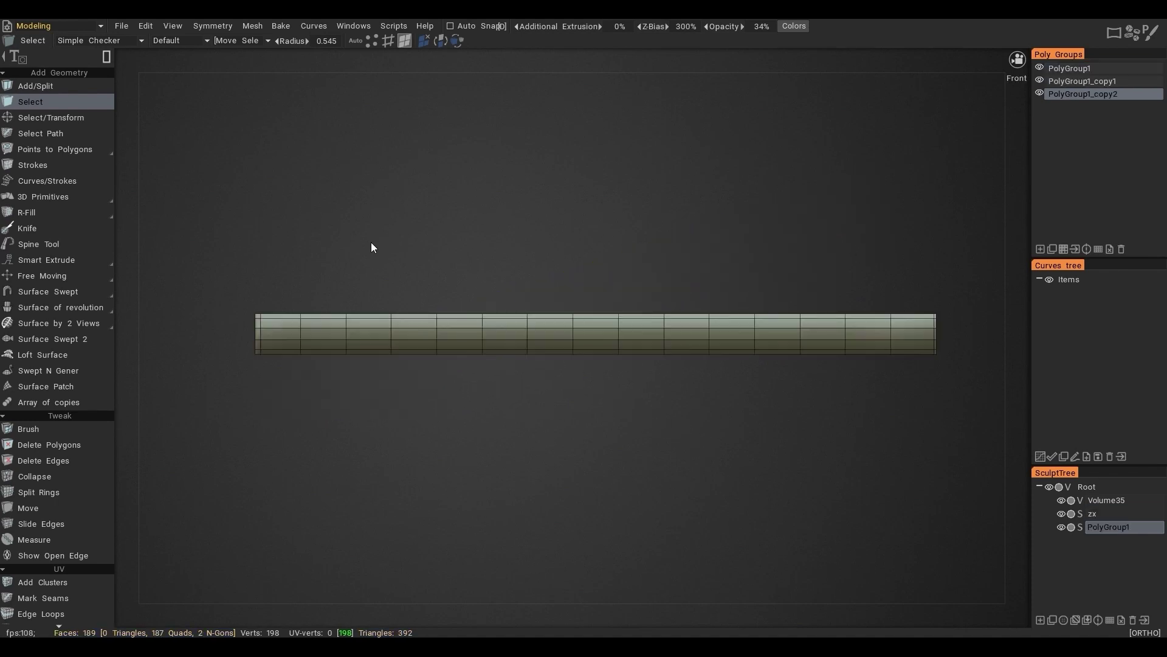
Select a wider band of the cylinder's middle faces and apply an enlarged copy of it as a sleeve around the cylinder
{"action": "left_click_drag", "start_coordinate": [370, 248], "coordinate": [813, 510]}
{"action": "right_click_drag", "start_coordinate": [813, 510], "coordinate": [644, 422]}
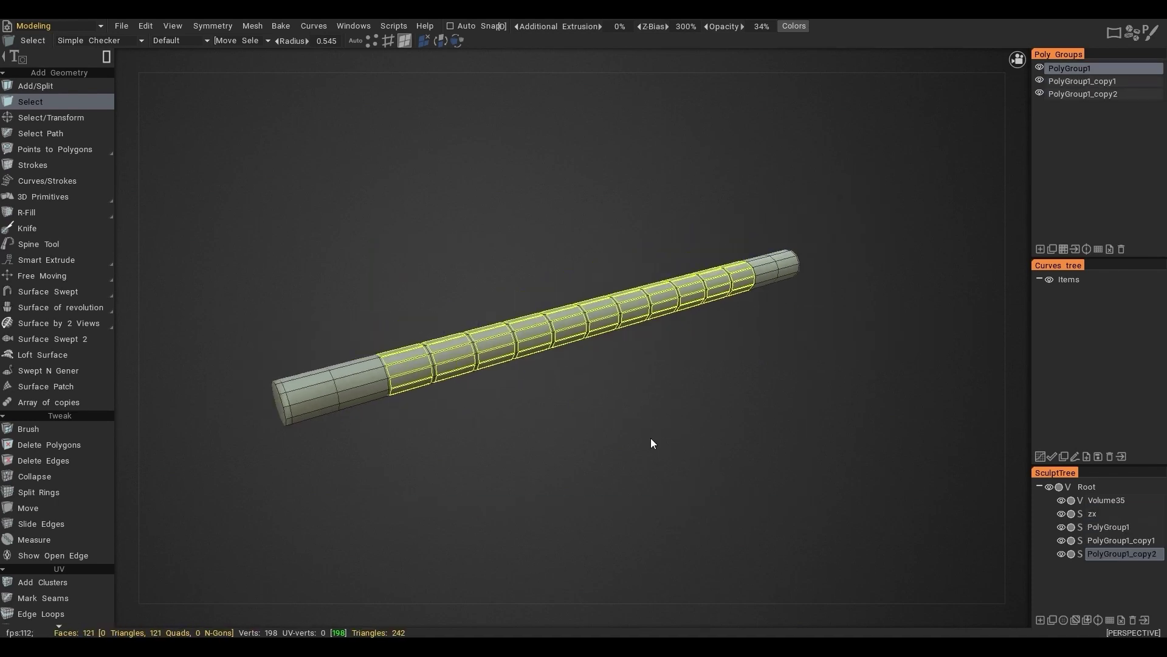
{"action": "left_click_drag", "start_coordinate": [445, 362], "coordinate": [681, 380]}
{"action": "left_click_drag", "start_coordinate": [503, 340], "coordinate": [538, 333]}
{"action": "key", "text": "Escape"}
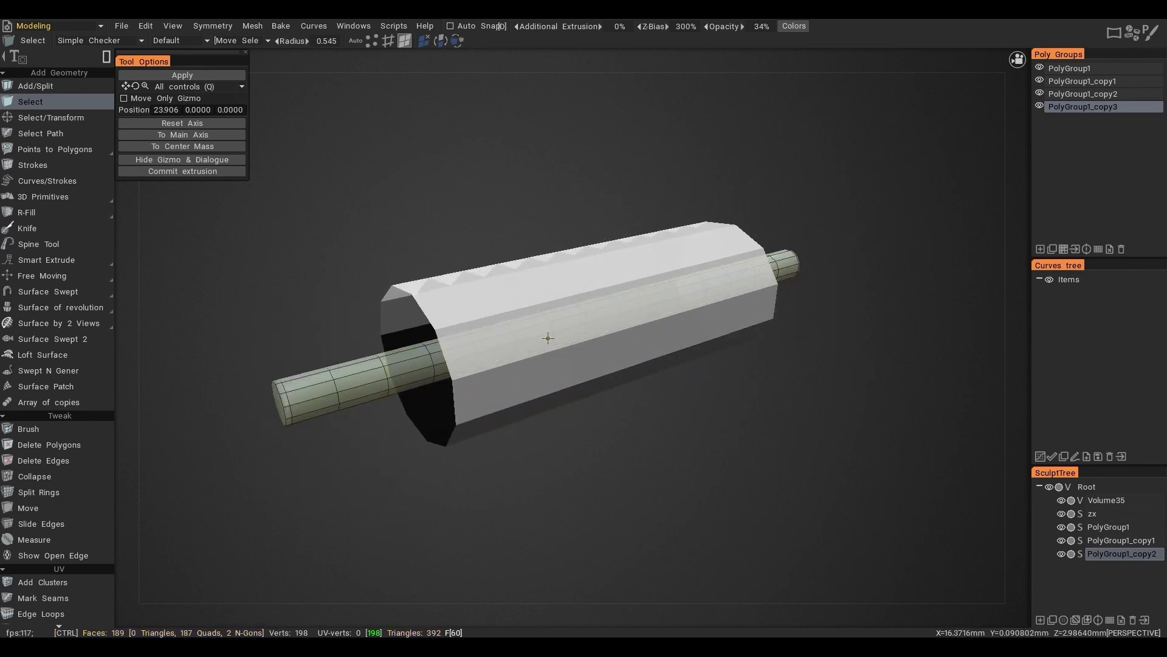
{"action": "left_click", "coordinate": [1040, 249]}
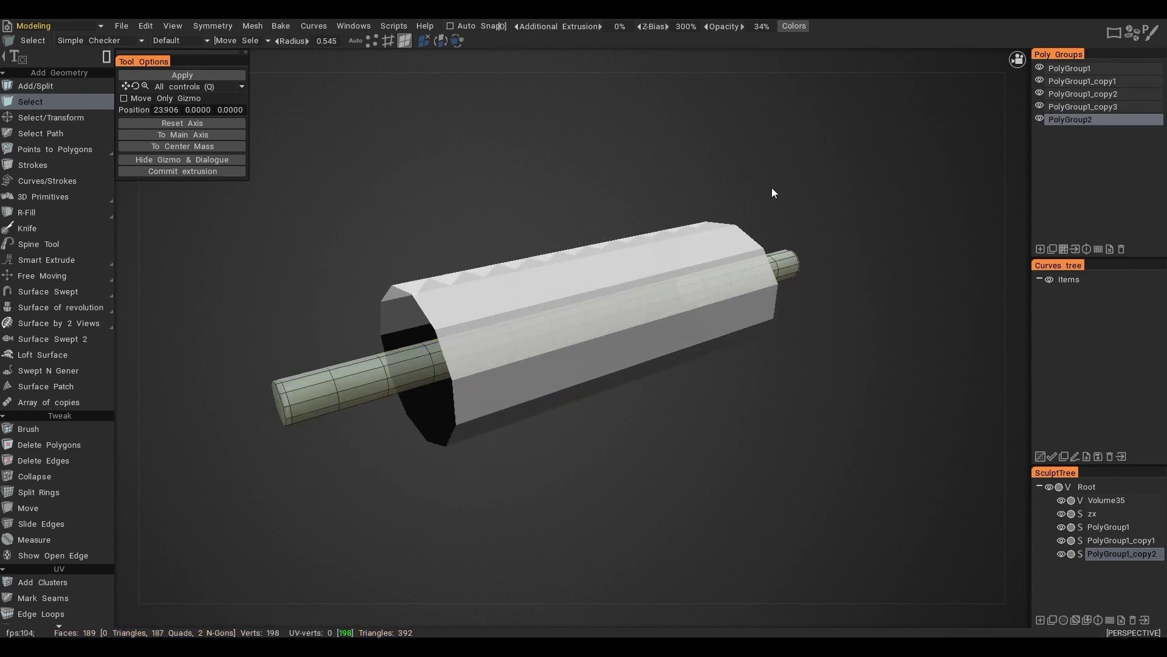
{"action": "left_click", "coordinate": [205, 75]}
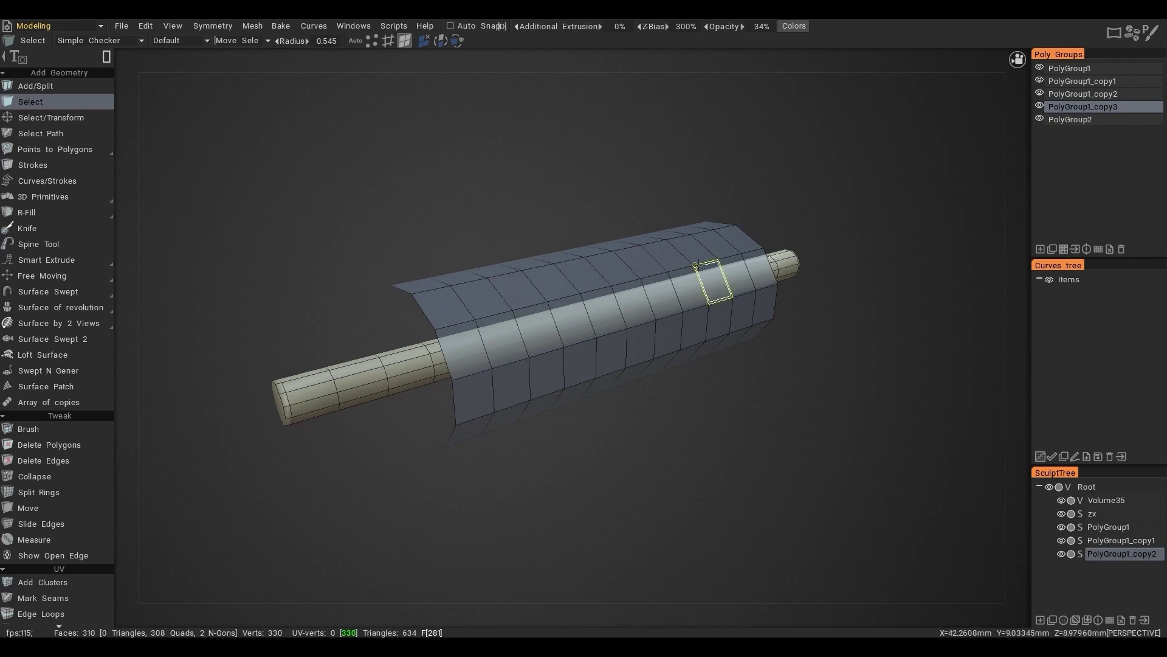
Hide every poly group except PolyGroup1_copy3
{"action": "left_click", "coordinate": [1040, 120]}
{"action": "left_click", "coordinate": [1039, 94]}
{"action": "left_click", "coordinate": [1039, 81]}
{"action": "left_click", "coordinate": [1039, 68]}
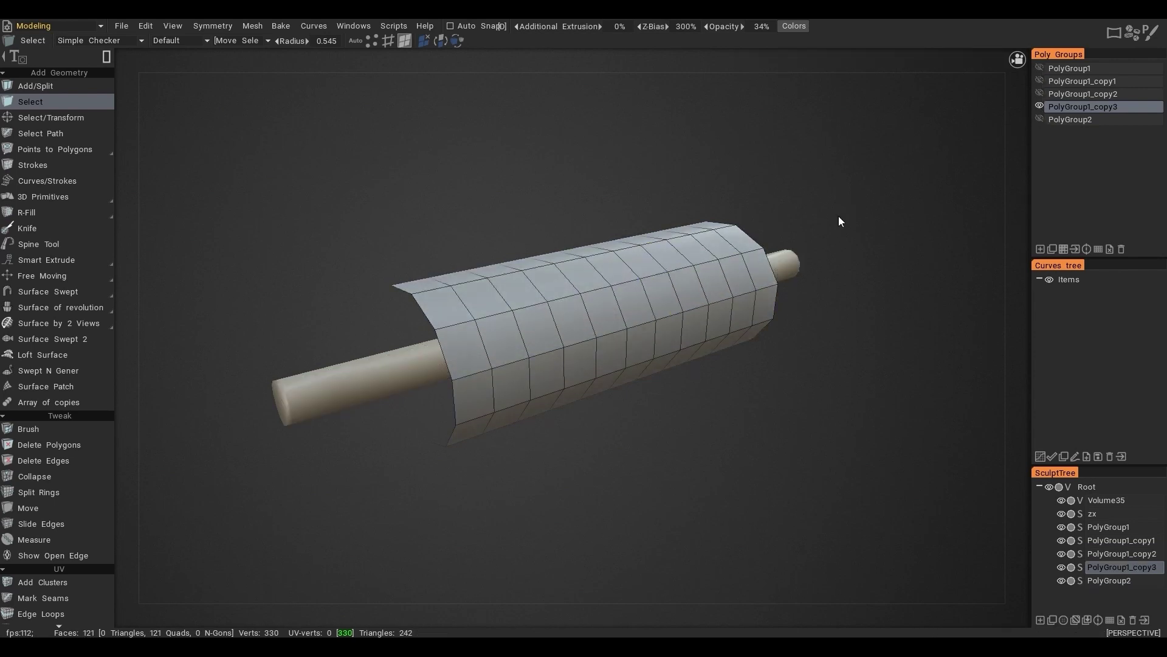
Subdivide the PolyGroup1_copy3 sleeve twice and clear the face selection
{"action": "left_click", "coordinate": [1063, 250]}
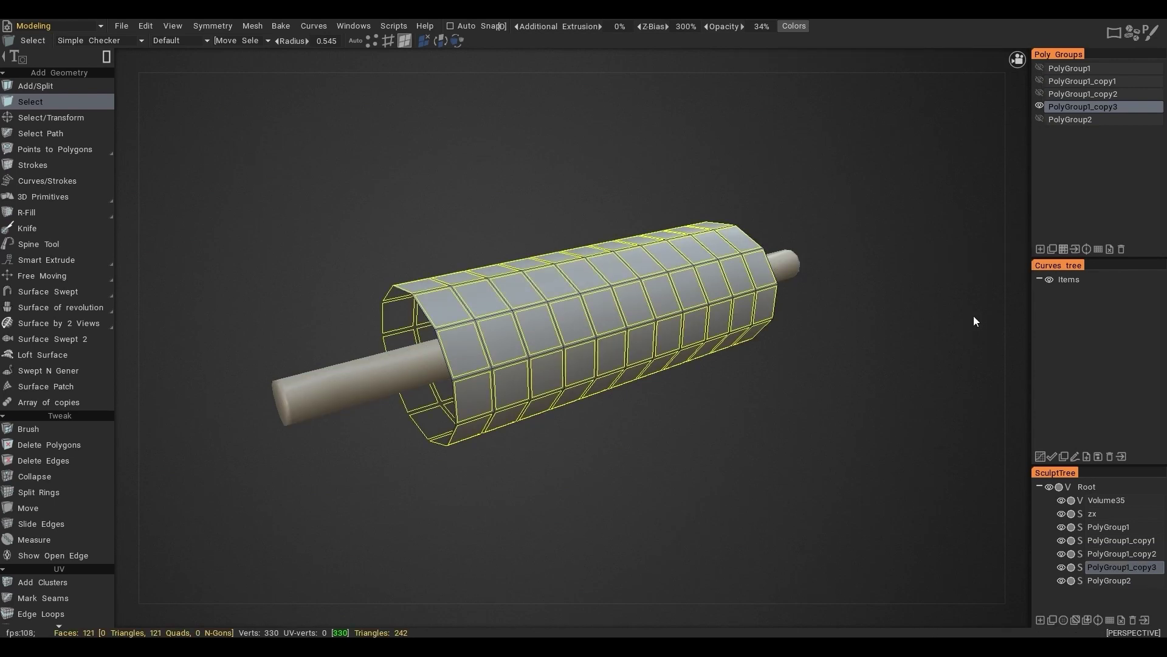
{"action": "left_click", "coordinate": [1098, 250]}
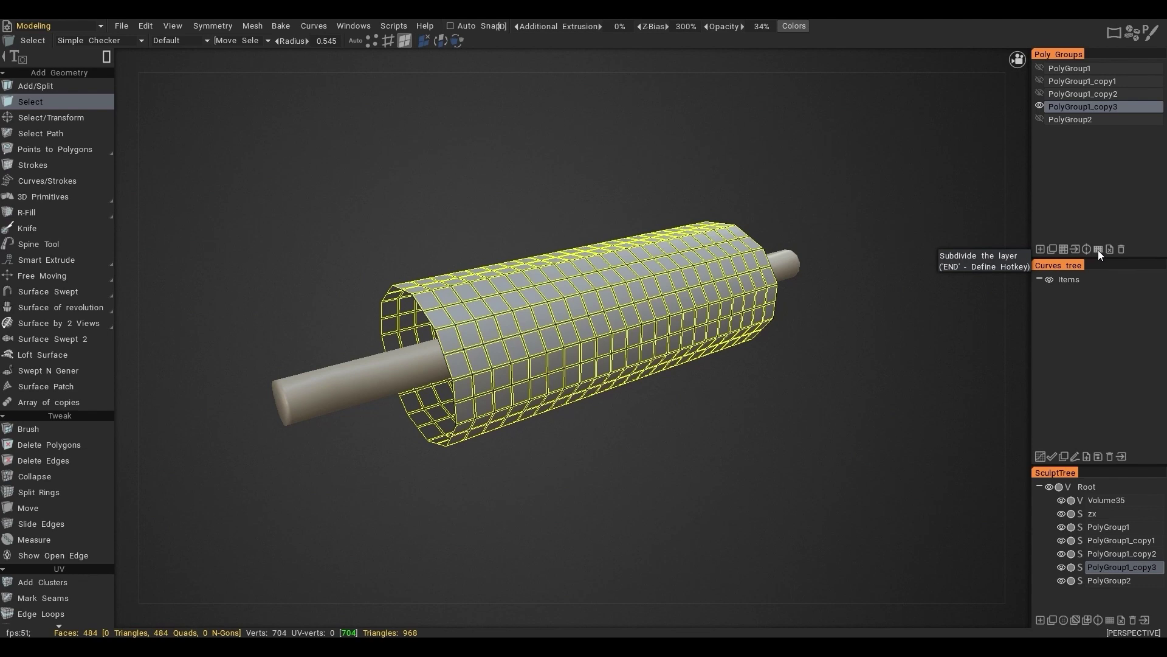
{"action": "left_click", "coordinate": [1100, 250]}
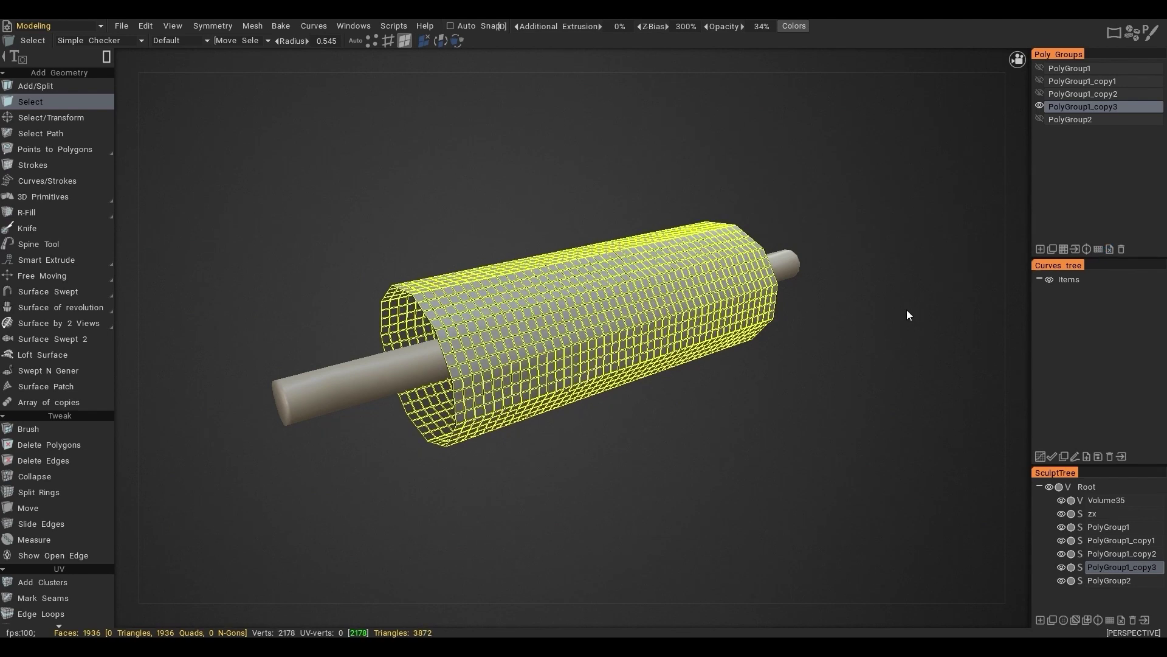
{"action": "left_click", "coordinate": [817, 296]}
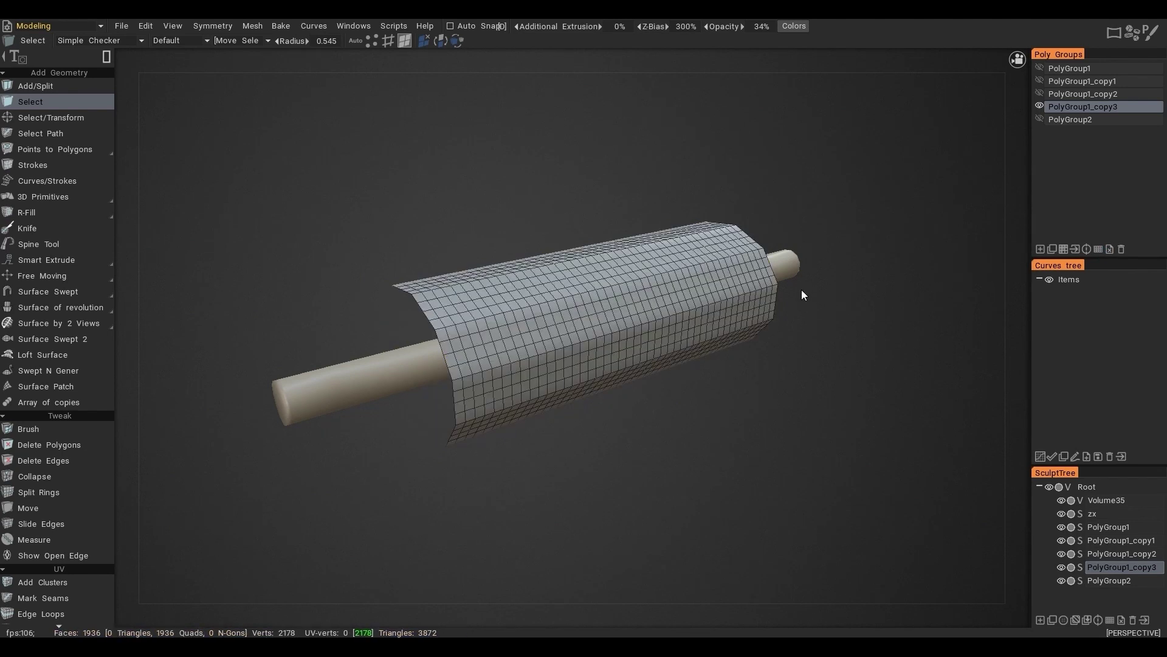
View the subdivided sleeve in the Sculpt room, and return to the Modeling room to turn off Sculpt Mesh
{"action": "left_click", "coordinate": [102, 25]}
{"action": "left_click", "coordinate": [49, 89]}
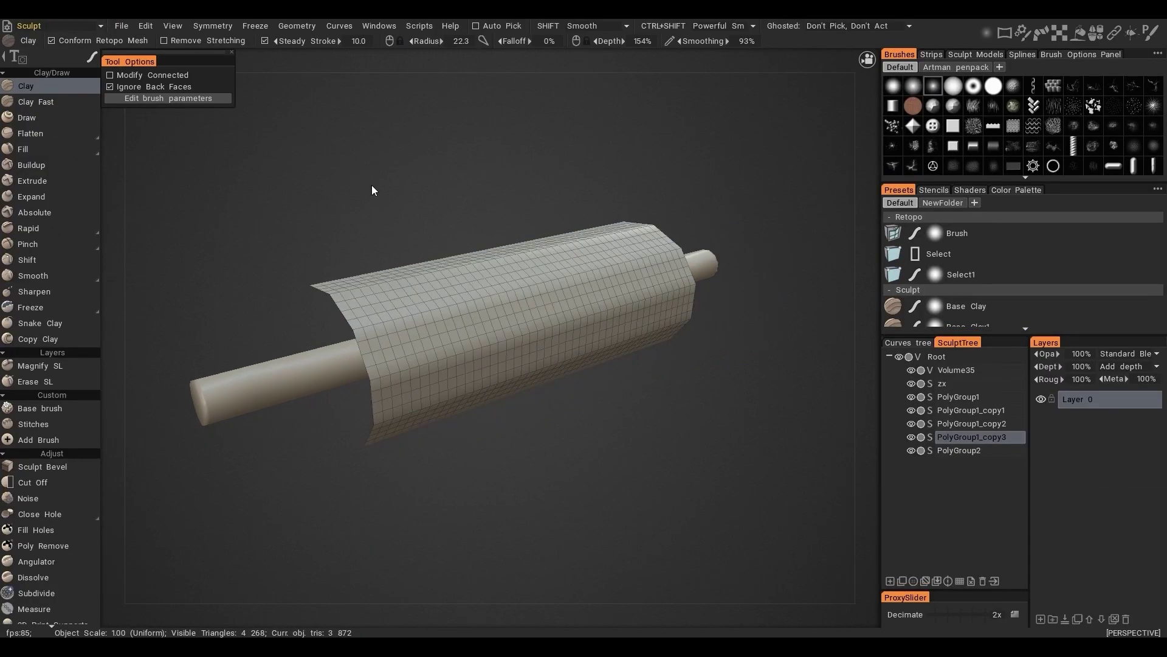
{"action": "left_click", "coordinate": [102, 25]}
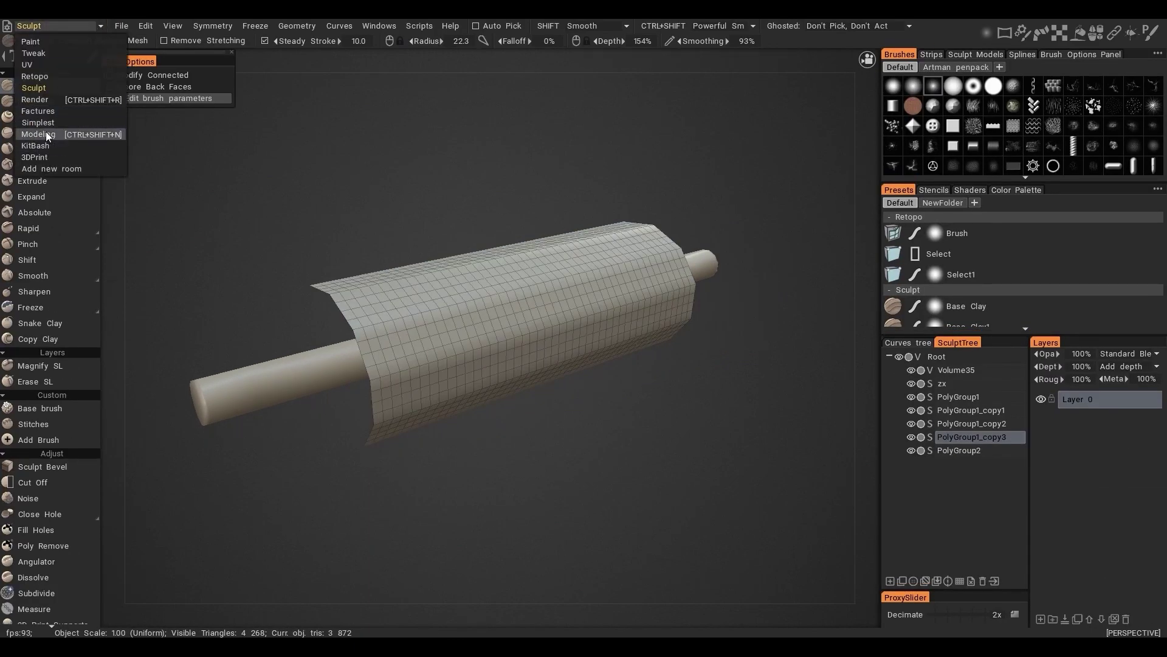
{"action": "left_click", "coordinate": [91, 133]}
{"action": "left_click", "coordinate": [253, 26]}
{"action": "left_click", "coordinate": [267, 171]}
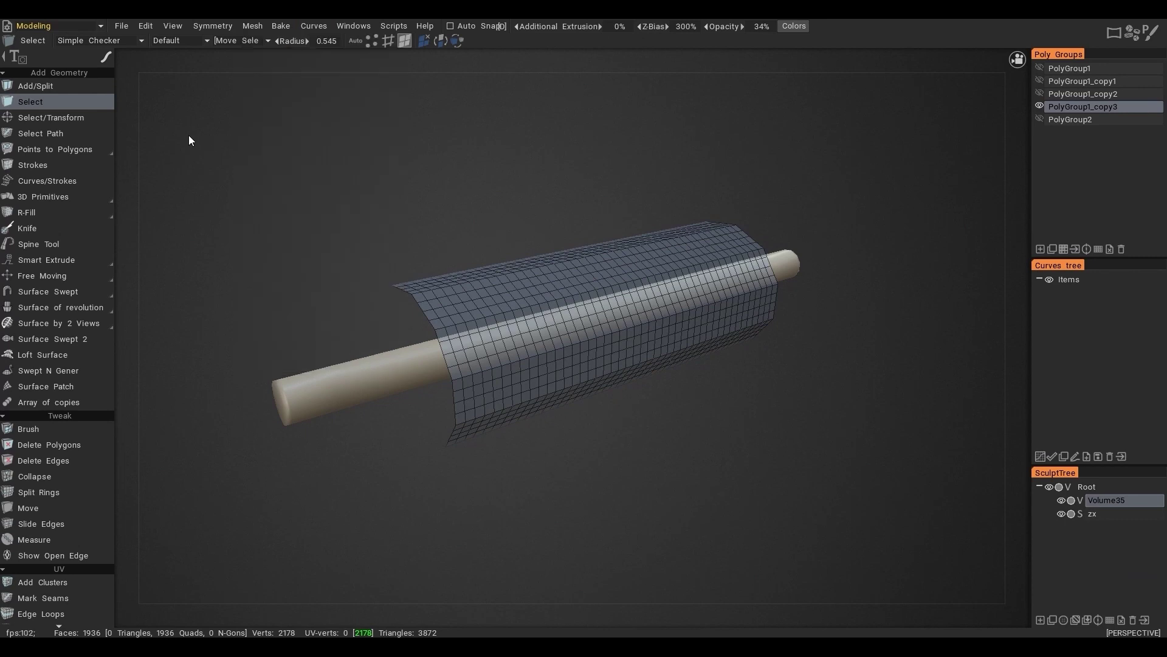
Go to the Sculpt room with the Cloth tool and load the sleeve from the retopo mesh as the cloth
{"action": "left_click", "coordinate": [101, 26]}
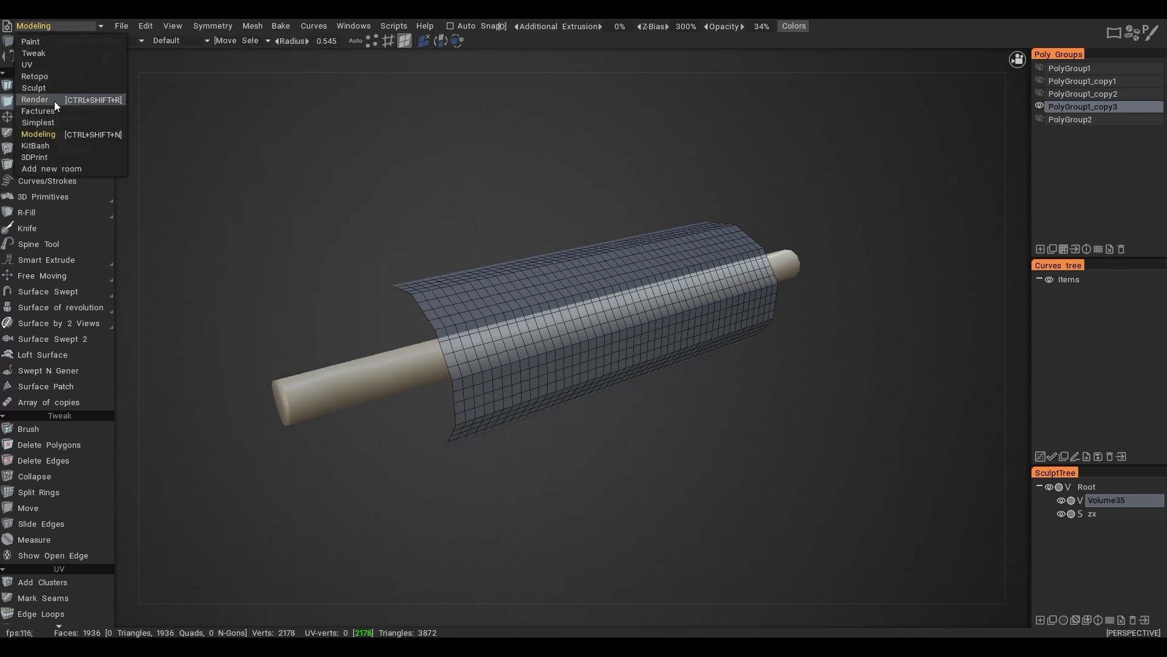
{"action": "left_click", "coordinate": [36, 89]}
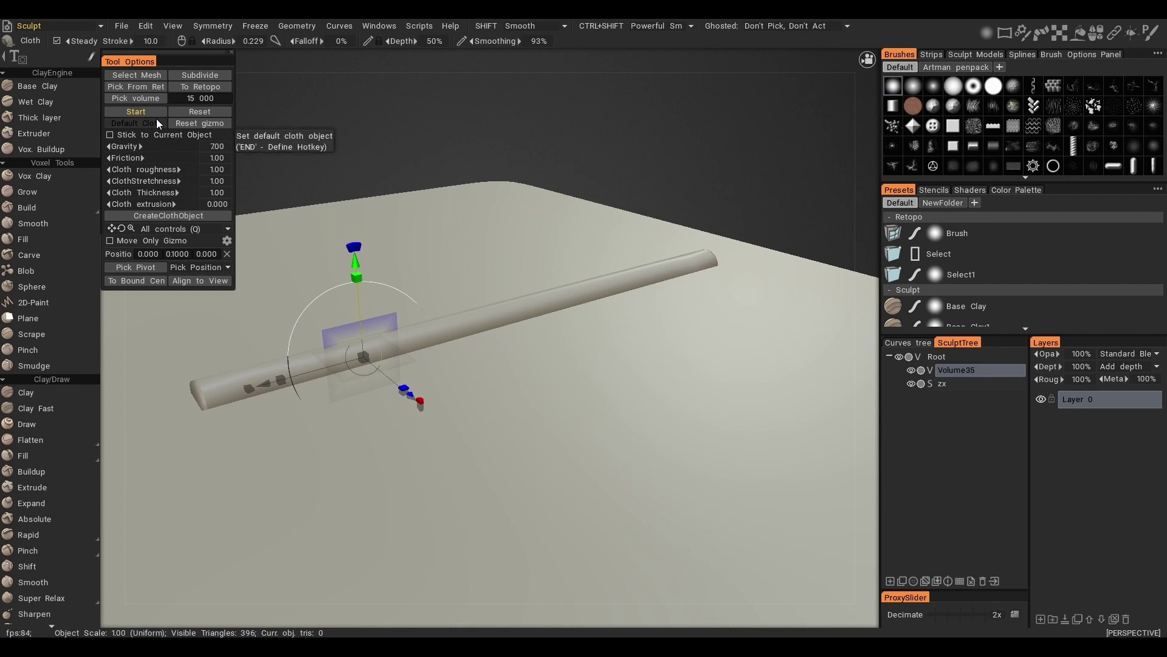
{"action": "left_click", "coordinate": [147, 89]}
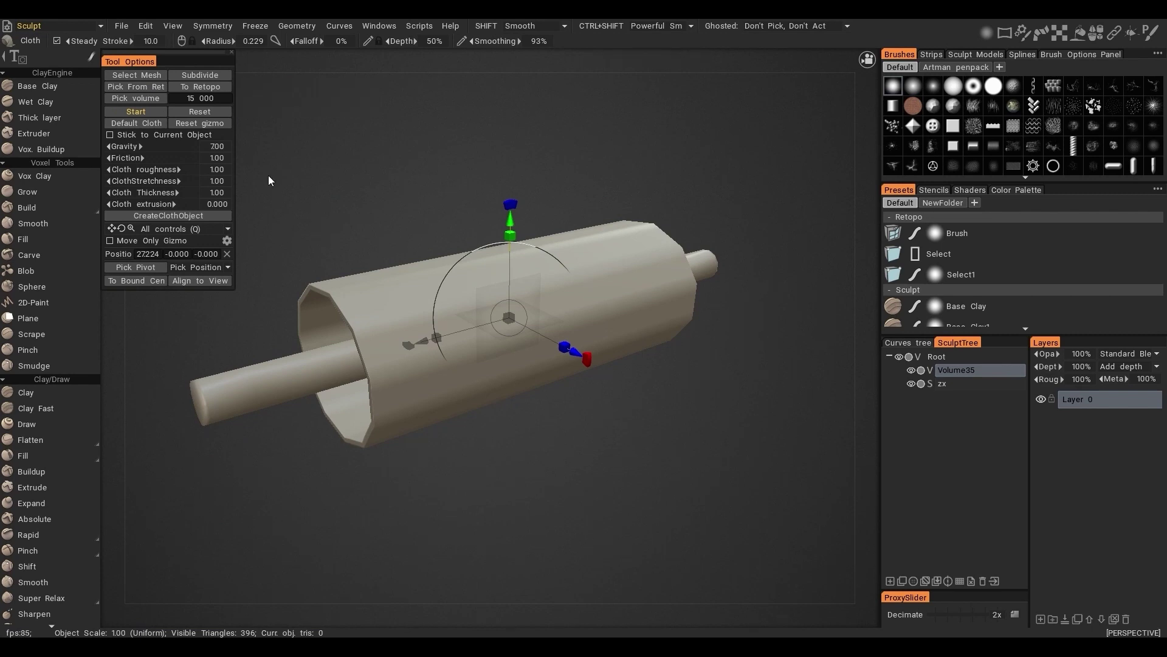
Simulate the sleeve draping over the cylinder, pull the cloth near its edge, end the simulation and reset the cloth
{"action": "left_click", "coordinate": [146, 110]}
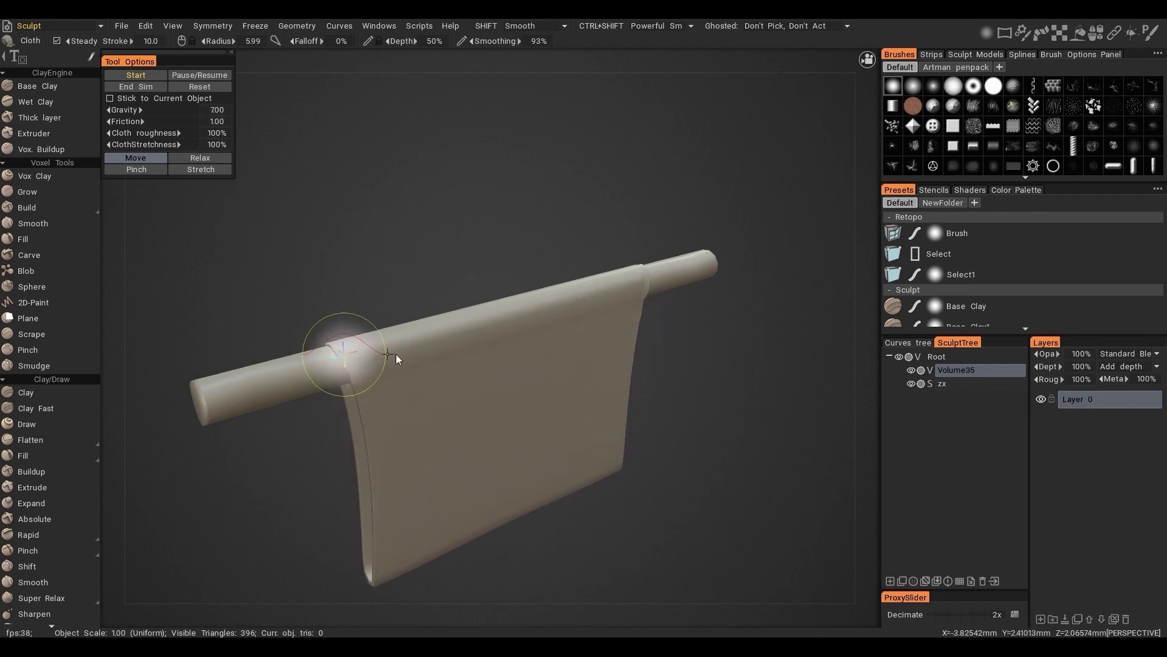
{"action": "mouse_move", "coordinate": [351, 357]}
{"action": "left_mouse_down"}
{"action": "mouse_move", "coordinate": [432, 326]}
{"action": "mouse_move", "coordinate": [396, 344]}
{"action": "mouse_move", "coordinate": [479, 345]}
{"action": "mouse_move", "coordinate": [440, 349]}
{"action": "left_mouse_up"}
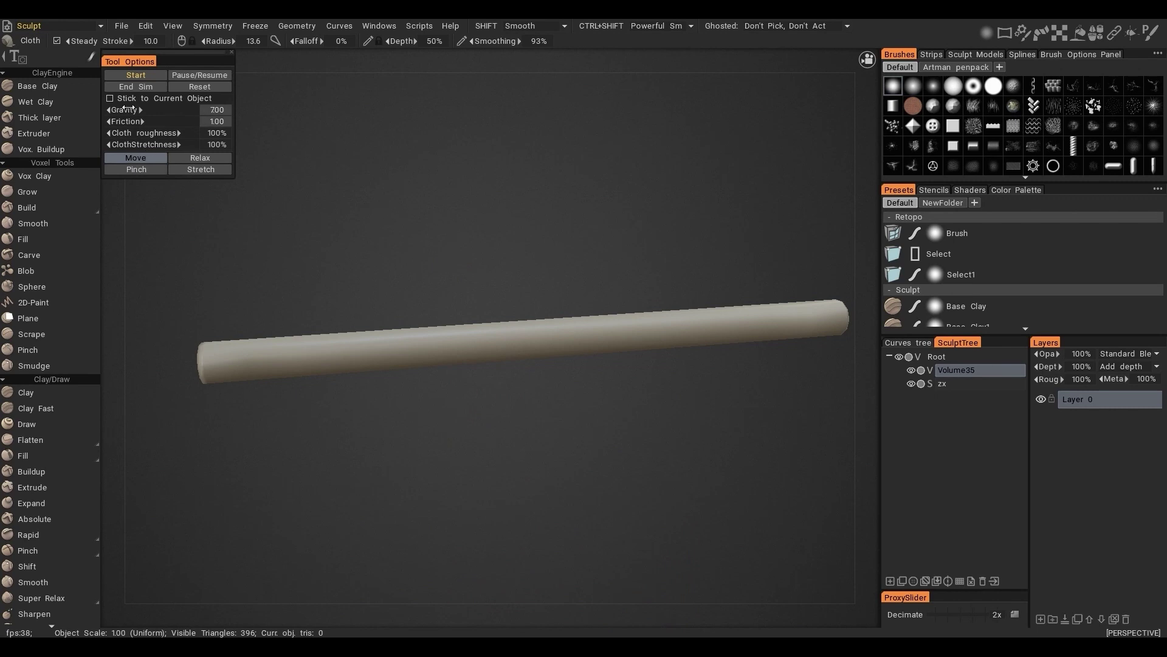
{"action": "left_click", "coordinate": [132, 87]}
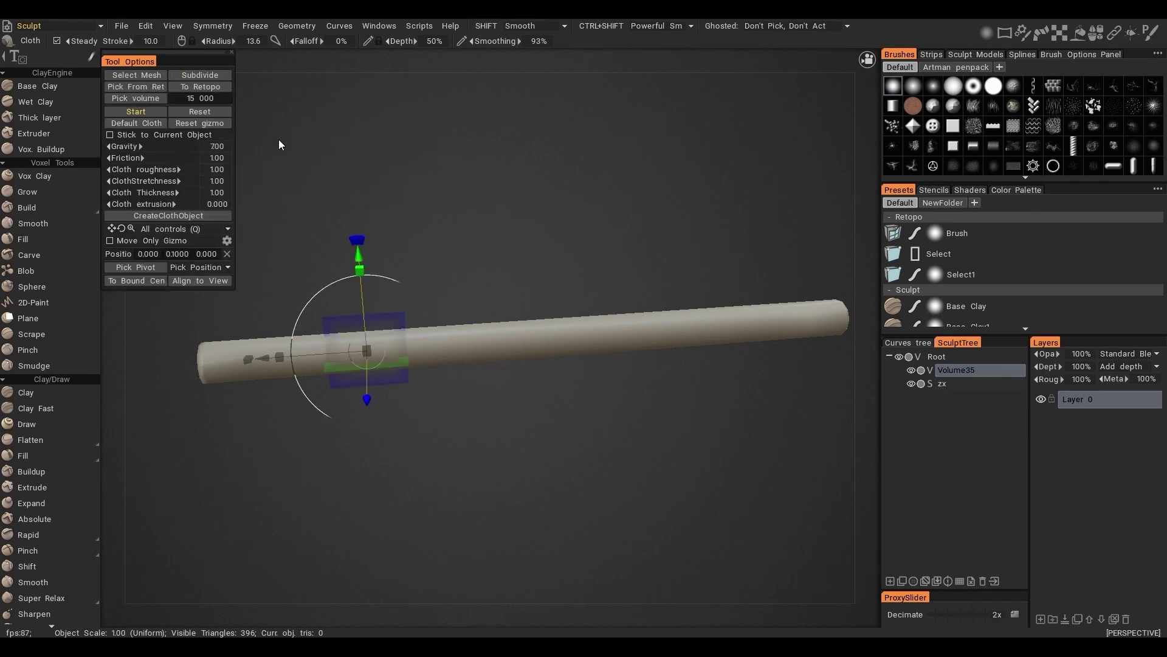
{"action": "left_click", "coordinate": [205, 112]}
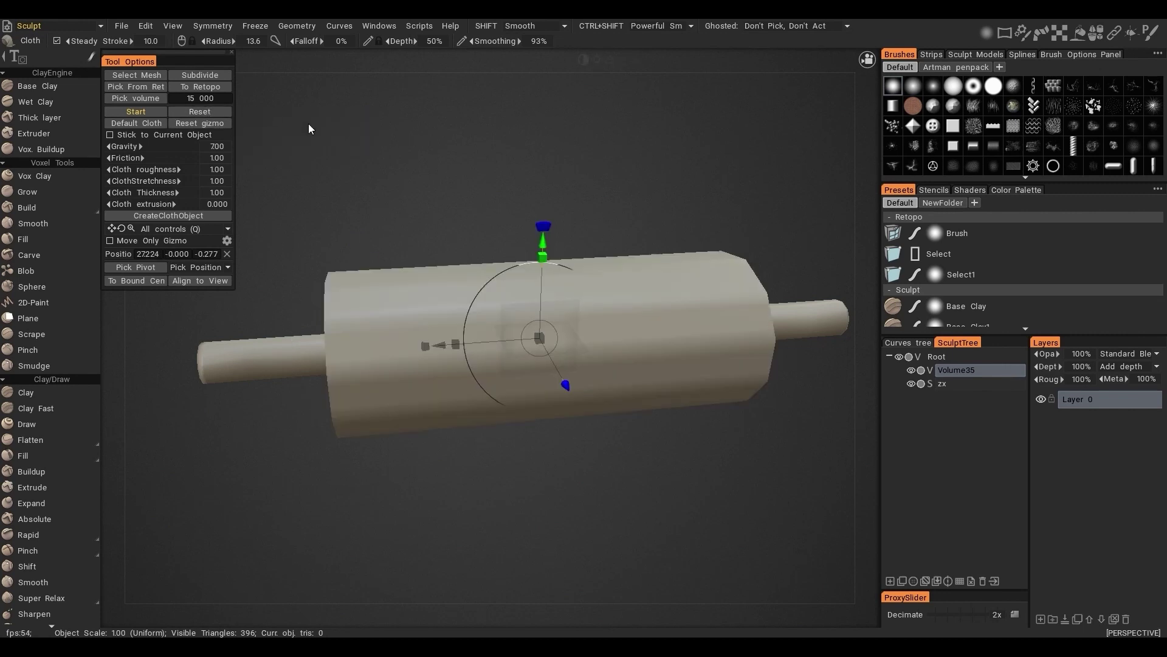
Simulate the sleeve cloth with gravity 1.78, pull both ends of the cloth inward along the cylinder into folds, and end the simulation
{"action": "left_click_drag", "start_coordinate": [350, 199], "coordinate": [426, 324]}
{"action": "right_click_drag", "start_coordinate": [425, 324], "coordinate": [407, 326]}
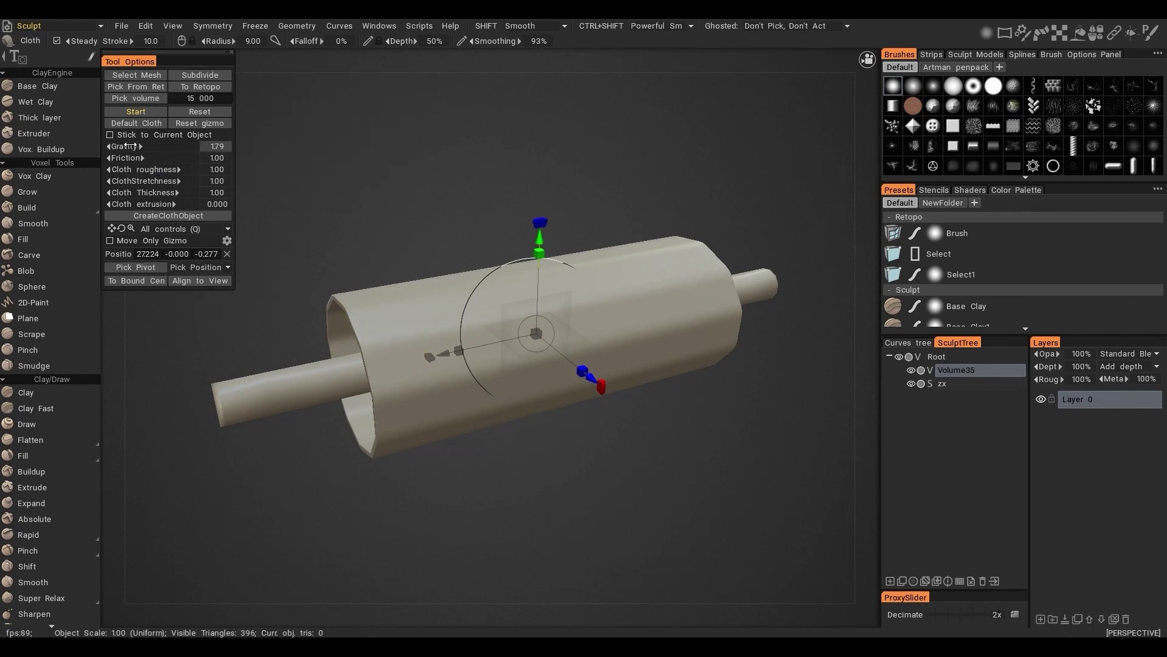
{"action": "left_click", "coordinate": [135, 112]}
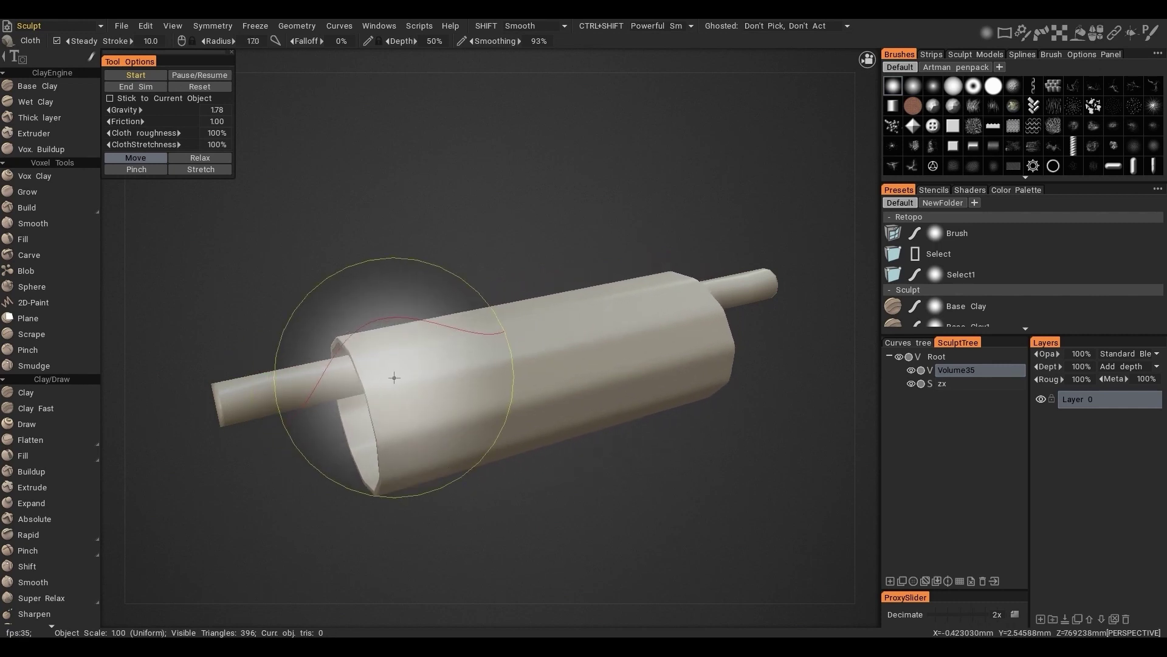
{"action": "left_click_drag", "start_coordinate": [394, 378], "coordinate": [447, 380]}
{"action": "left_click_drag", "start_coordinate": [426, 390], "coordinate": [464, 383], "text": "alt"}
{"action": "left_click_drag", "start_coordinate": [675, 365], "coordinate": [565, 374]}
{"action": "left_click_drag", "start_coordinate": [632, 356], "coordinate": [531, 367]}
{"action": "left_click", "coordinate": [135, 87]}
{"action": "left_click_drag", "start_coordinate": [447, 193], "coordinate": [380, 201], "text": "alt"}
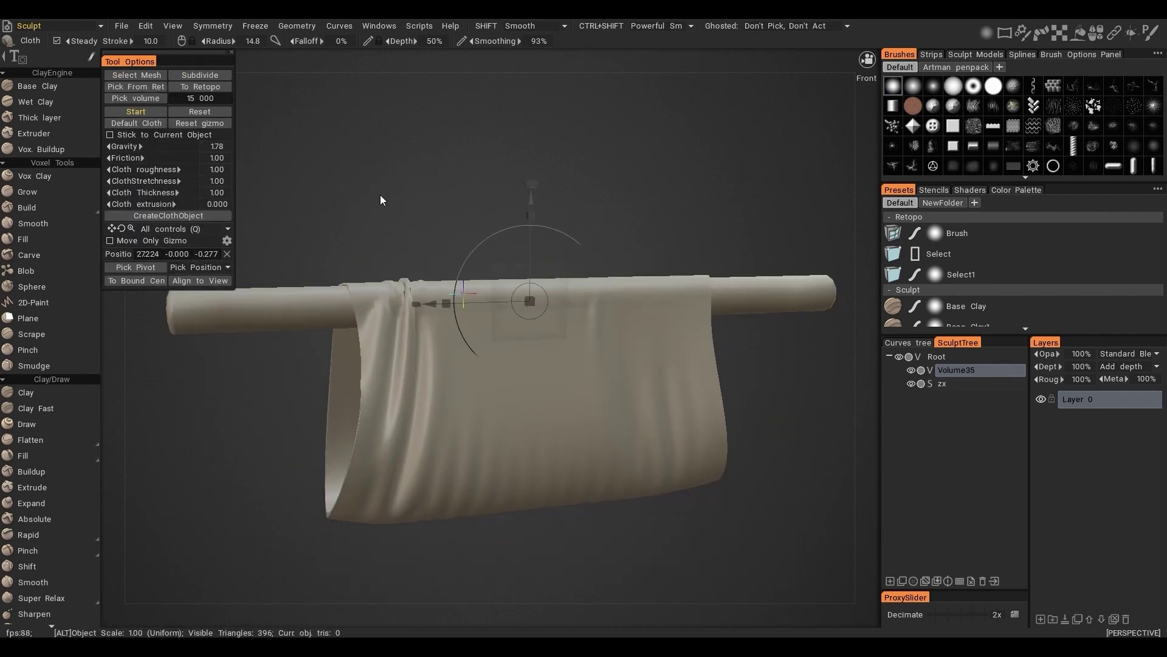
Run the simulation again to pull one edge of the cloth inward into more folds, and create the cloth object
{"action": "left_click", "coordinate": [135, 112]}
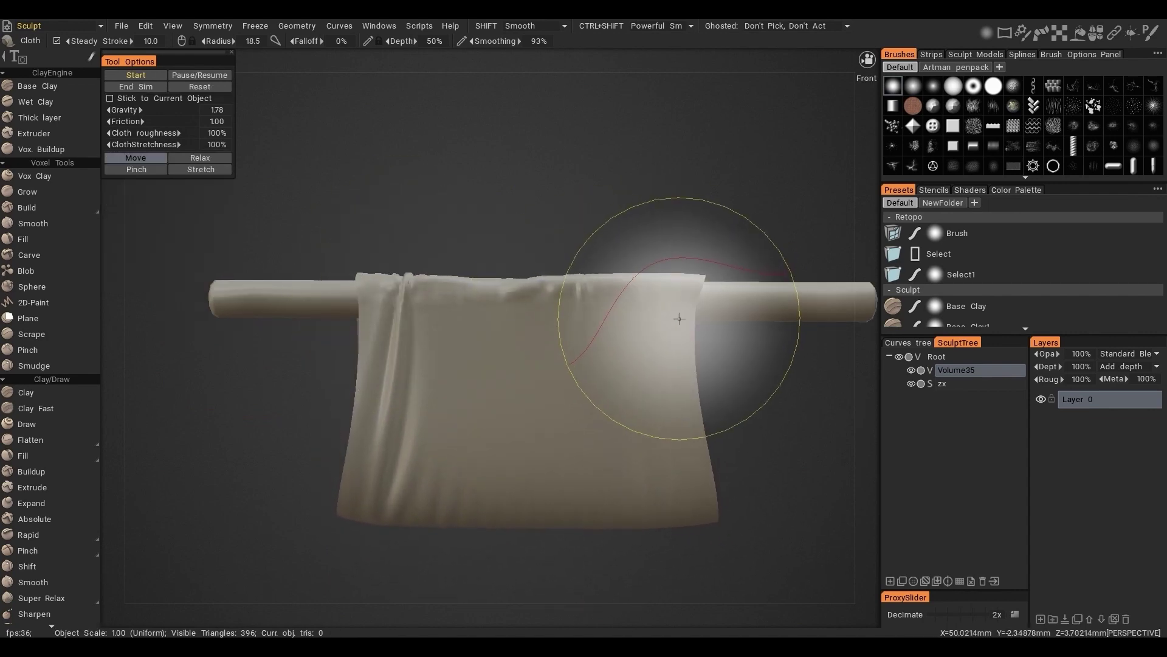
{"action": "left_click_drag", "start_coordinate": [679, 319], "coordinate": [635, 331]}
{"action": "left_click_drag", "start_coordinate": [493, 392], "coordinate": [551, 413], "text": "alt"}
{"action": "left_click", "coordinate": [136, 87]}
{"action": "mouse_move", "coordinate": [426, 268]}
{"action": "left_mouse_down", "text": "alt"}
{"action": "mouse_move", "coordinate": [391, 245]}
{"action": "mouse_move", "coordinate": [401, 199]}
{"action": "left_mouse_up", "text": "alt"}
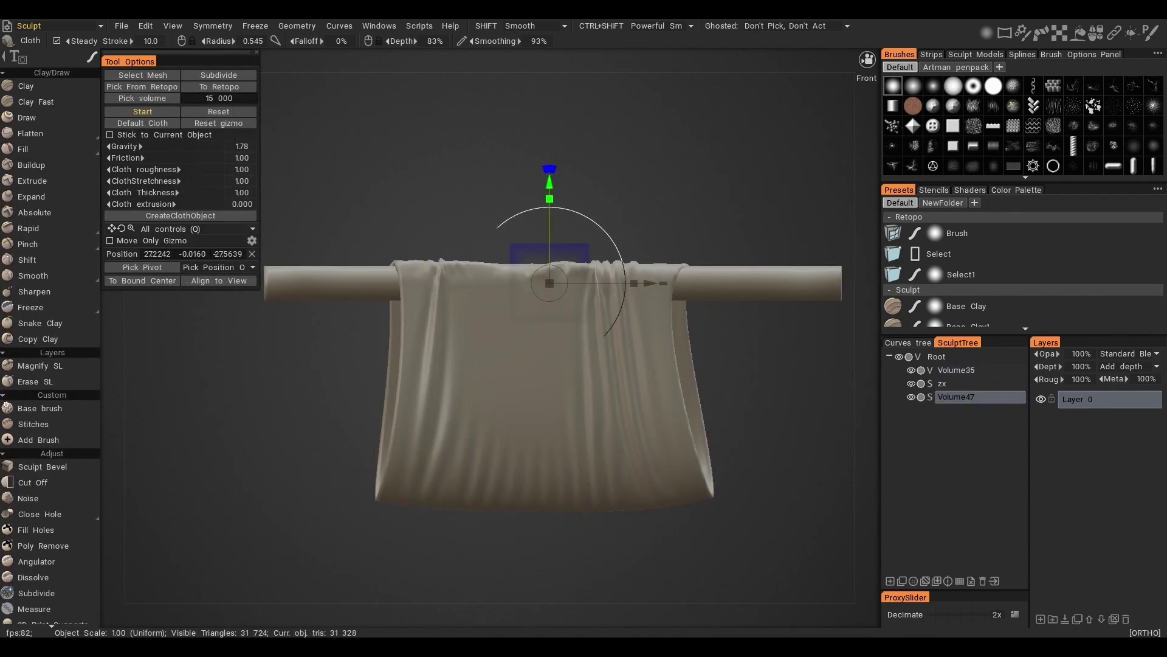
Go to the Modeling room and view the draped cloth mesh on the cylinder in perspective
{"action": "middle_click_drag", "start_coordinate": [614, 378], "coordinate": [590, 378], "text": "alt"}
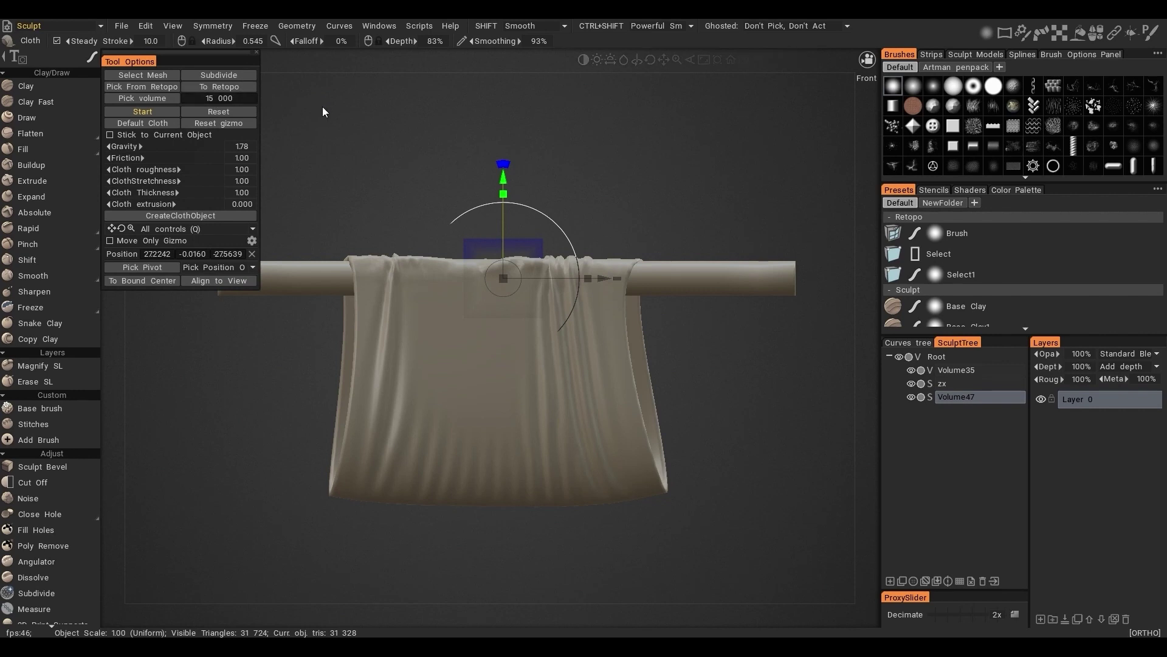
{"action": "left_click", "coordinate": [101, 27]}
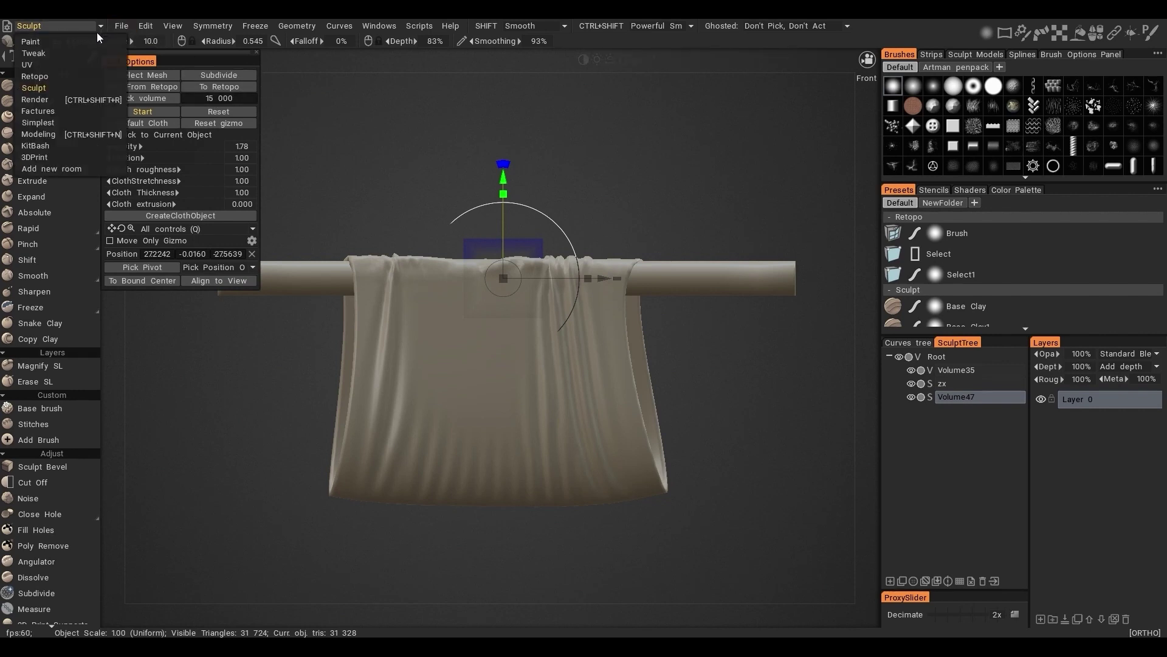
{"action": "left_click", "coordinate": [53, 135]}
{"action": "left_click_drag", "start_coordinate": [478, 315], "coordinate": [569, 322], "text": "alt"}
{"action": "key", "text": "5"}
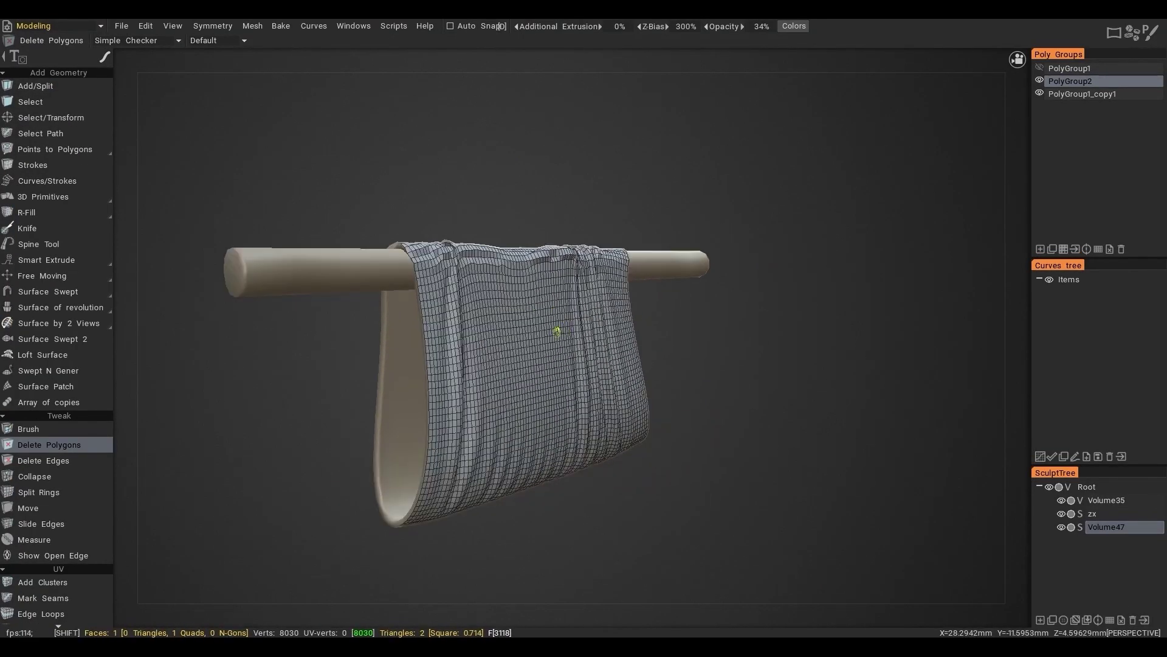
{"action": "right_click_drag", "start_coordinate": [542, 334], "coordinate": [626, 334], "text": "alt"}
{"action": "left_click_drag", "start_coordinate": [627, 333], "coordinate": [669, 317], "text": "alt"}
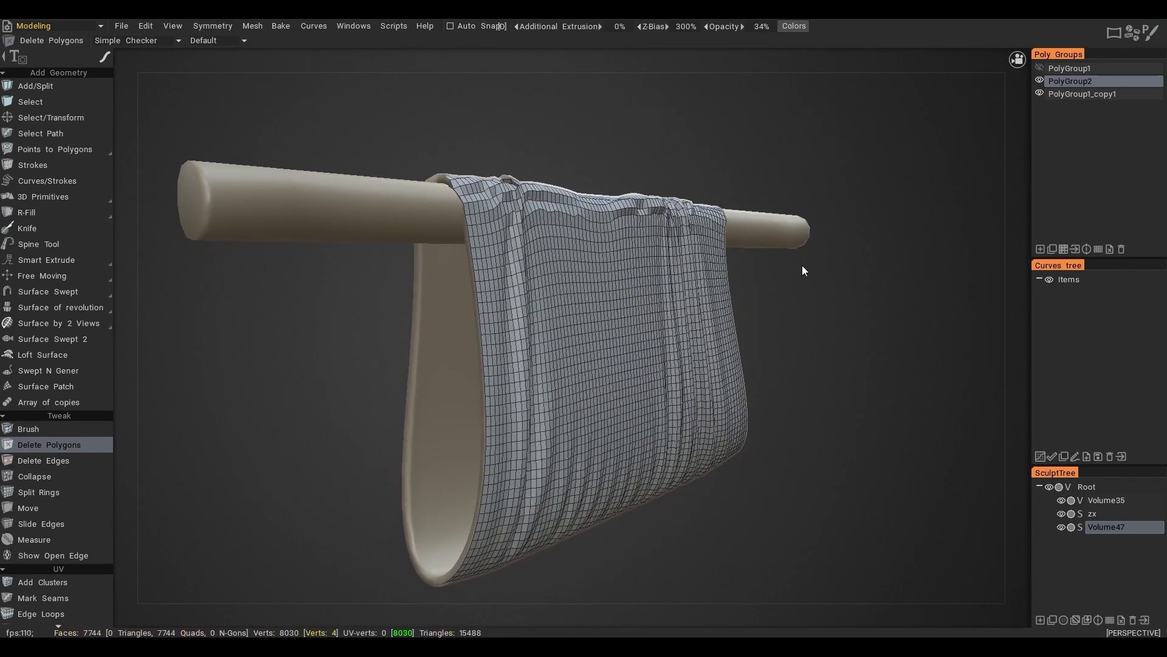
Hide all the sculpt objects, activate poly group PolyGroup1_copy1 and pick the Select tool
{"action": "left_click_drag", "start_coordinate": [1062, 525], "coordinate": [1062, 499]}
{"action": "left_click", "coordinate": [1082, 94]}
{"action": "key", "text": "space"}
{"action": "left_click", "coordinate": [789, 123]}
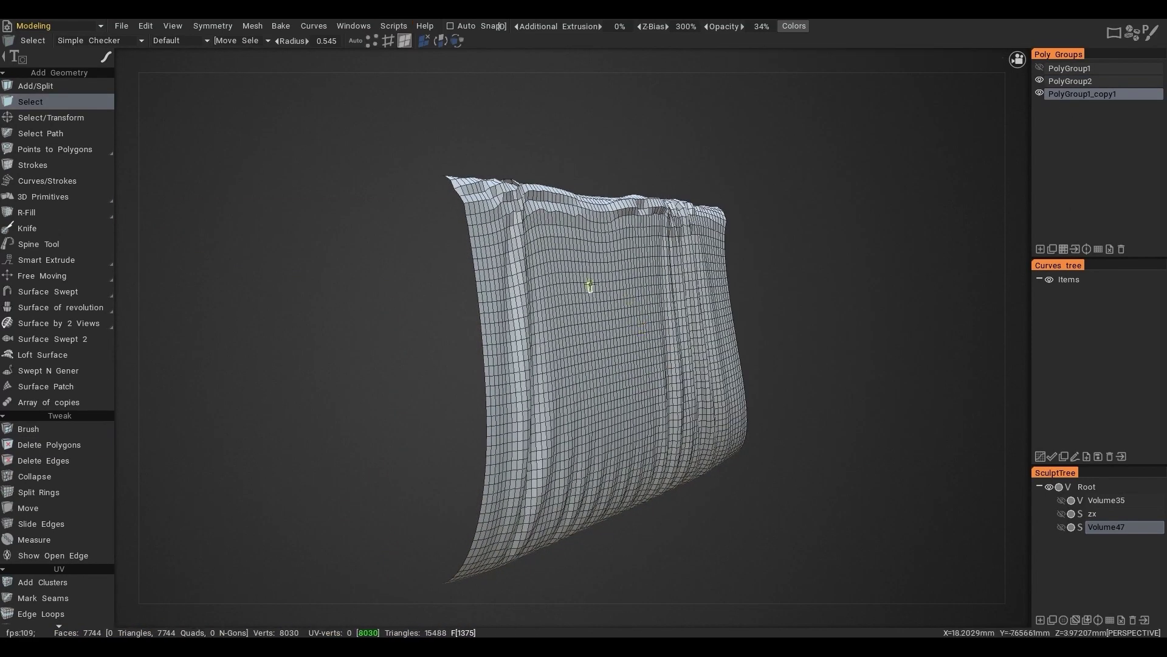
Select all faces of the cloth mesh, add thickness to them with Shell and clear the selection
{"action": "key", "text": "ctrl+a"}
{"action": "key", "text": "space"}
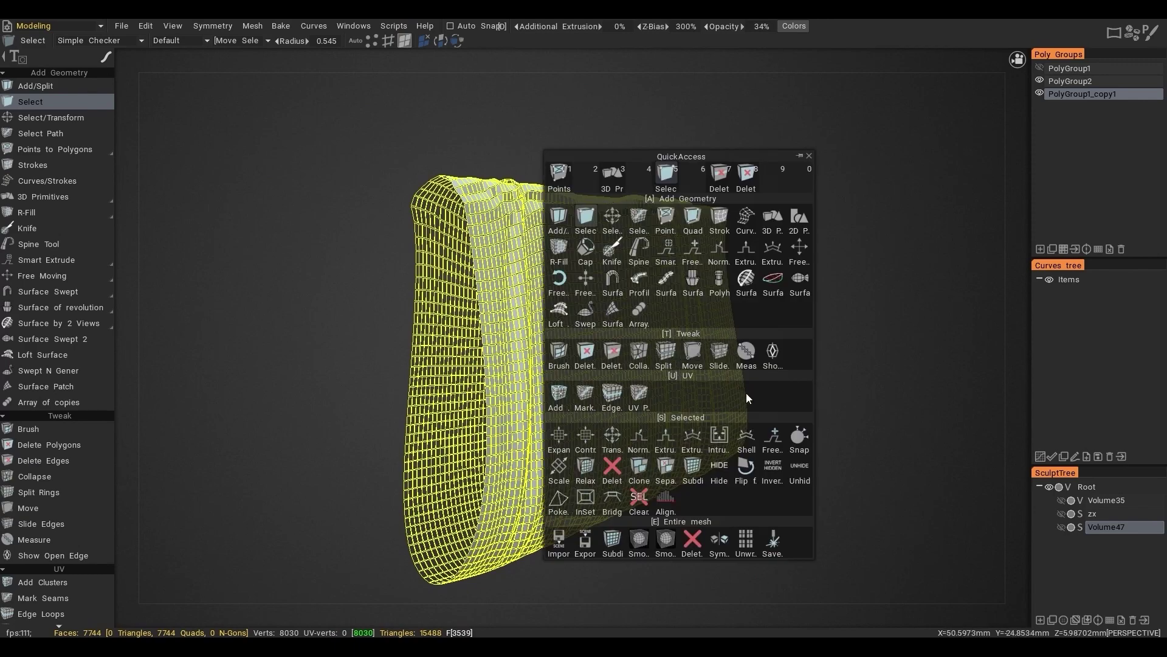
{"action": "left_click", "coordinate": [748, 441]}
{"action": "left_click_drag", "start_coordinate": [611, 362], "coordinate": [608, 353]}
{"action": "left_click_drag", "start_coordinate": [663, 309], "coordinate": [664, 313]}
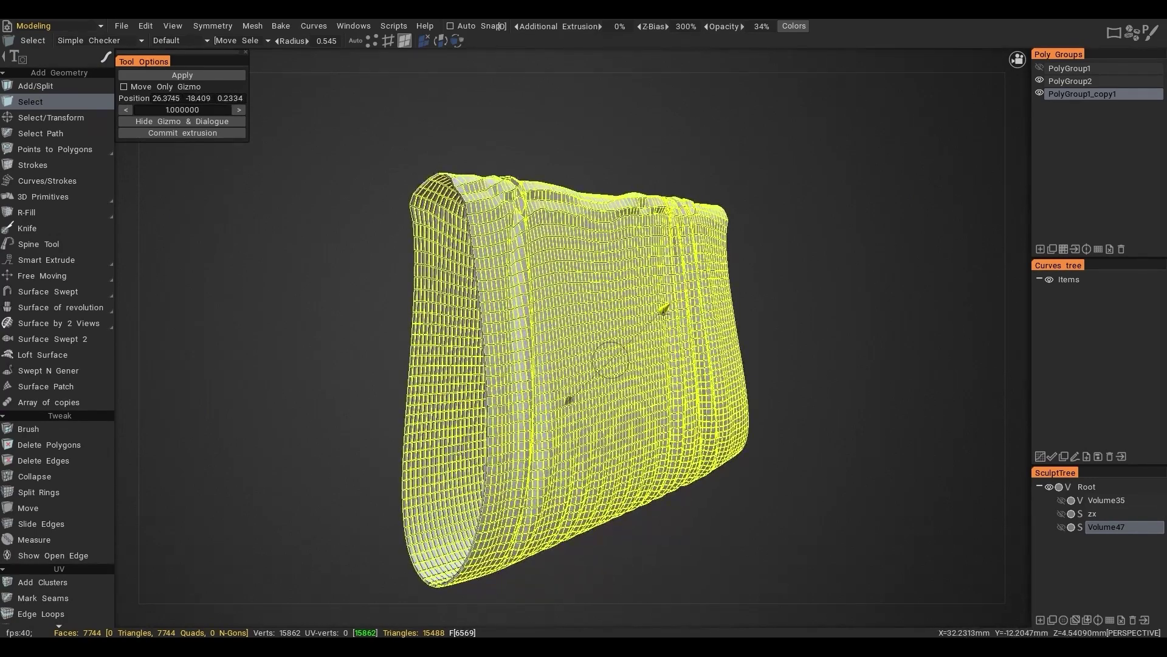
{"action": "key", "text": "ctrl+d"}
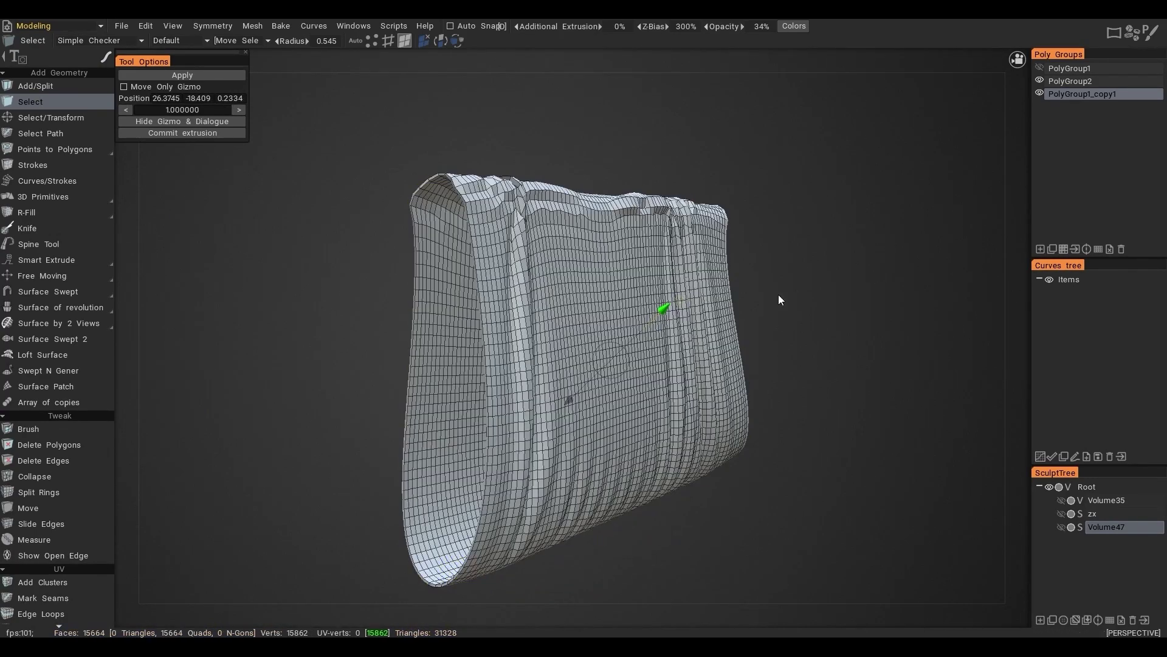
{"action": "key", "text": "space"}
{"action": "key", "text": "Escape"}
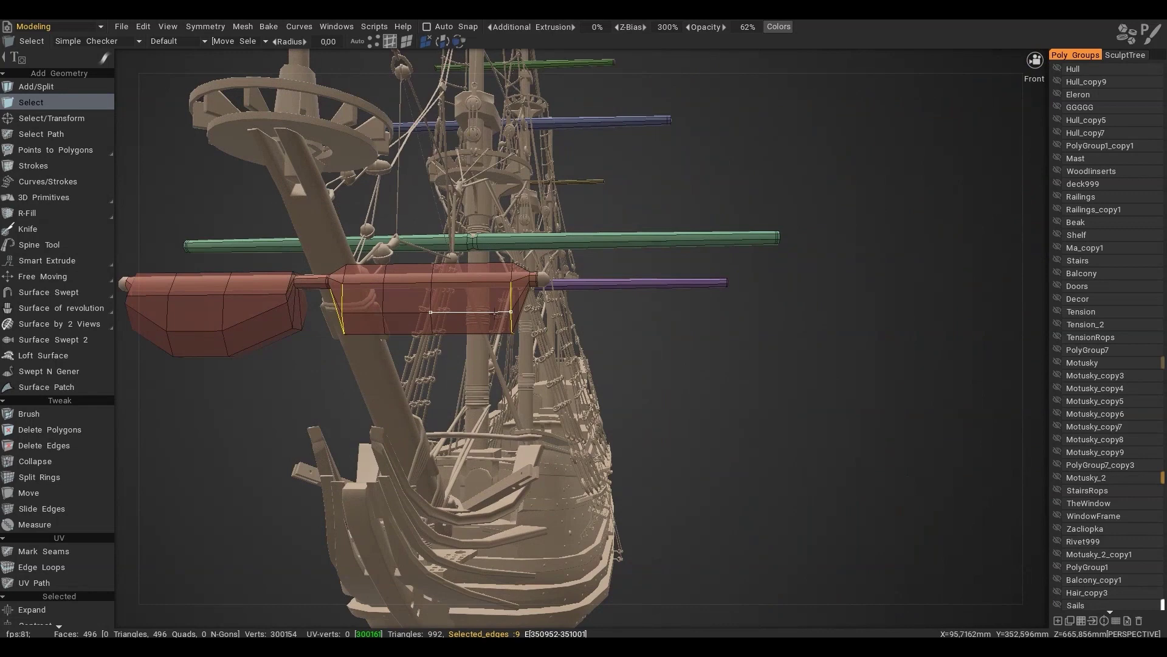
Transform the selected edges and lower faces of the furled sail on the bowsprit yard to shape its folds
{"action": "left_click_drag", "start_coordinate": [494, 314], "coordinate": [560, 312], "text": "alt"}
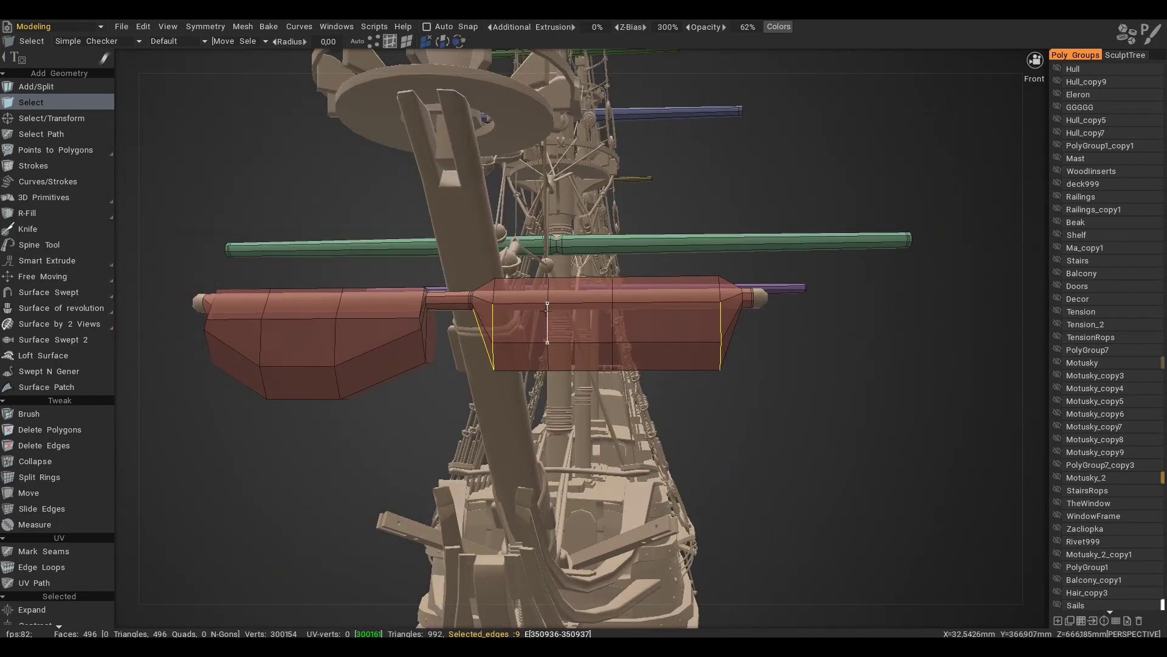
{"action": "key", "text": "t"}
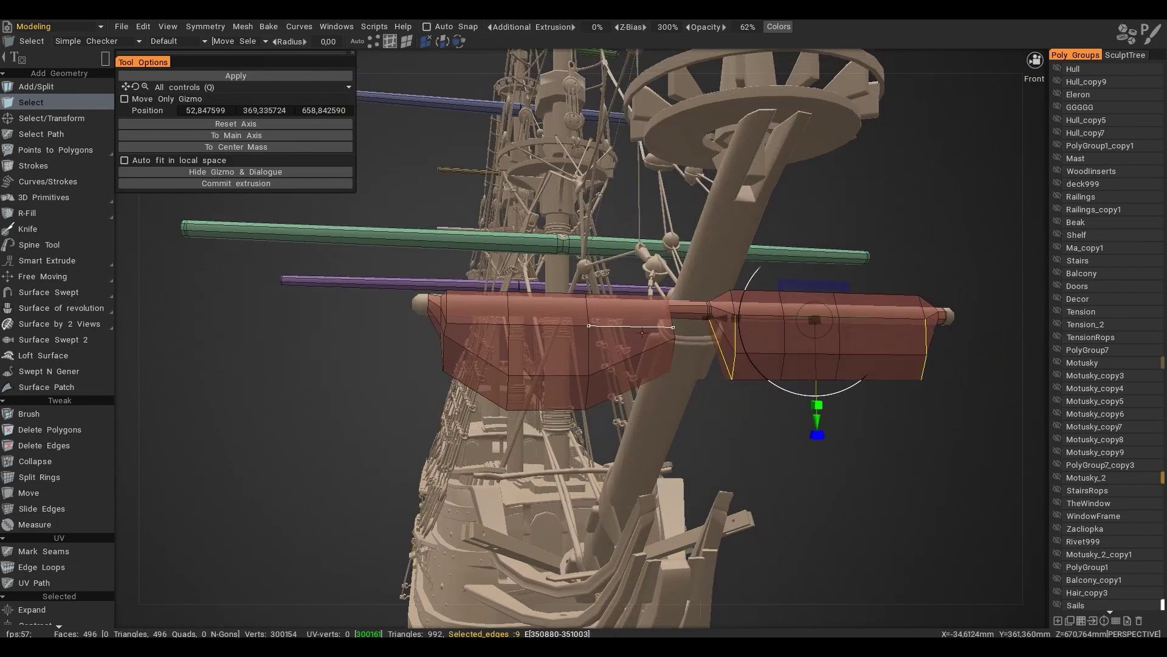
{"action": "key", "text": "Escape"}
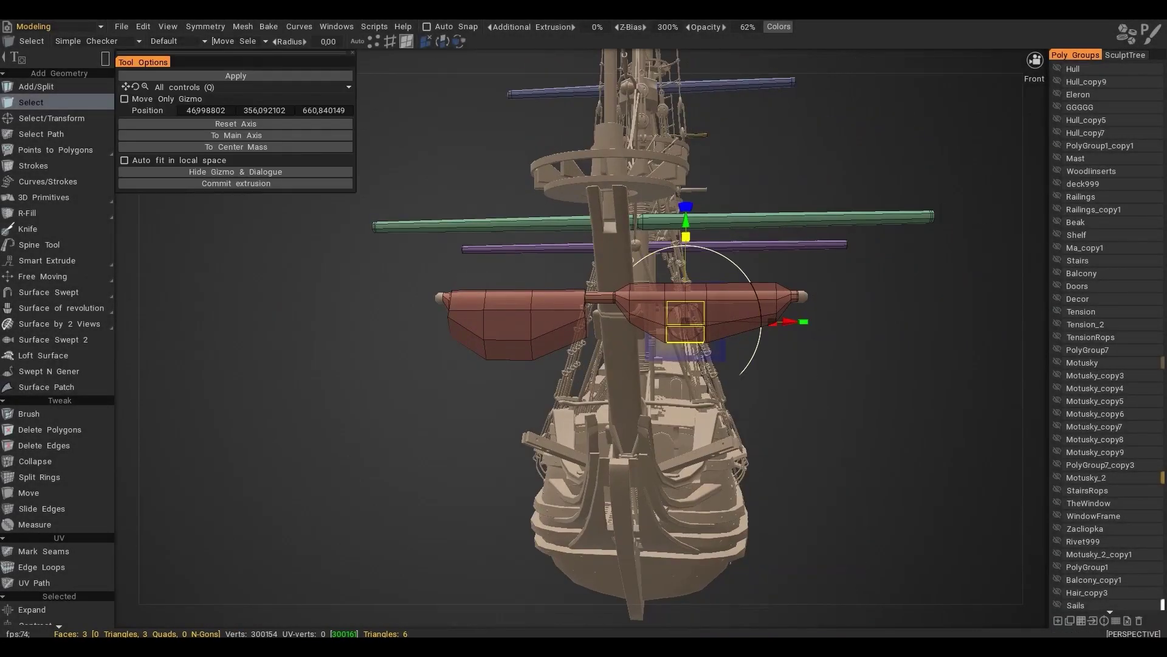
{"action": "left_click_drag", "start_coordinate": [685, 223], "coordinate": [687, 233]}
{"action": "key", "text": "Escape"}
{"action": "left_click", "coordinate": [91, 41]}
{"action": "left_click", "coordinate": [64, 138]}
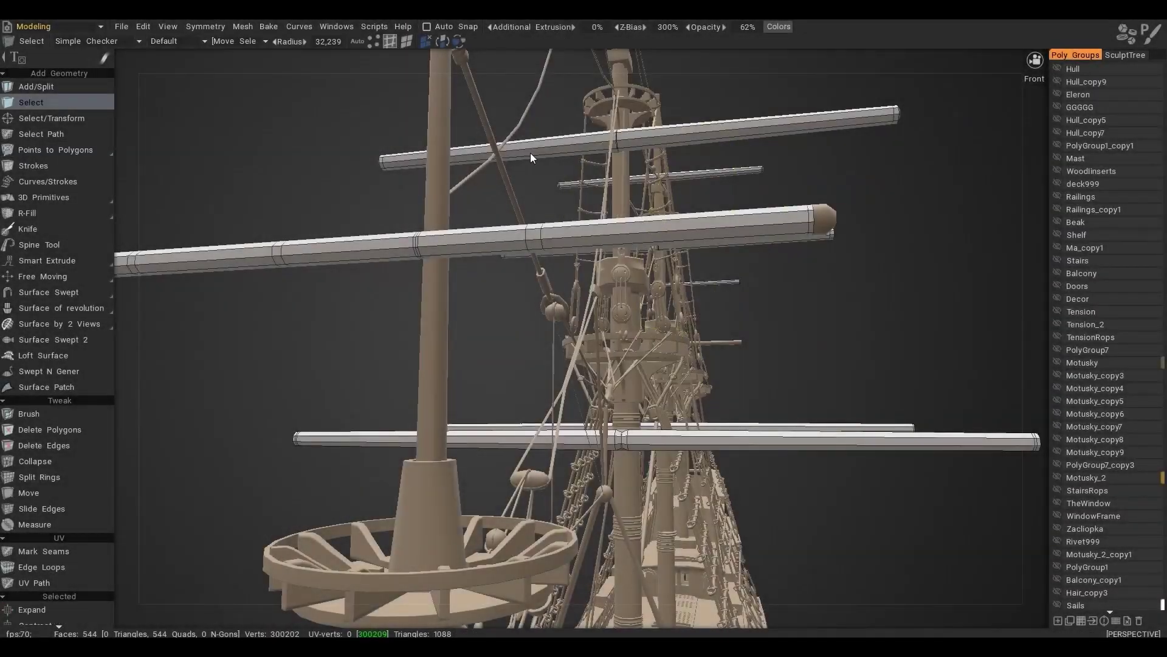
Select the face rings between the bands on the bowsprit mast's yard, extrude them outward and shift them downward as sail sections
{"action": "double_click", "coordinate": [459, 236]}
{"action": "double_click", "coordinate": [638, 230]}
{"action": "double_click", "coordinate": [350, 247]}
{"action": "middle_click_drag", "start_coordinate": [350, 248], "coordinate": [474, 256]}
{"action": "double_click", "coordinate": [365, 268]}
{"action": "scroll", "coordinate": [516, 242], "scroll_direction": "down", "scroll_amount": 1}
{"action": "key", "text": "space"}
{"action": "left_click", "coordinate": [537, 399]}
{"action": "mouse_move", "coordinate": [475, 207]}
{"action": "left_mouse_down"}
{"action": "mouse_move", "coordinate": [447, 174]}
{"action": "mouse_move", "coordinate": [461, 193]}
{"action": "left_mouse_up"}
{"action": "key", "text": "t"}
{"action": "left_click_drag", "start_coordinate": [513, 345], "coordinate": [514, 368]}
Select the middle edge loops across the sail sections on the bowsprit mast's yard and transform them vertically to form the sag
{"action": "left_click_drag", "start_coordinate": [598, 269], "coordinate": [592, 268]}
{"action": "scroll", "coordinate": [591, 268], "scroll_direction": "down", "scroll_amount": 5}
{"action": "scroll", "coordinate": [608, 285], "scroll_direction": "up", "scroll_amount": 4}
{"action": "key", "text": "space"}
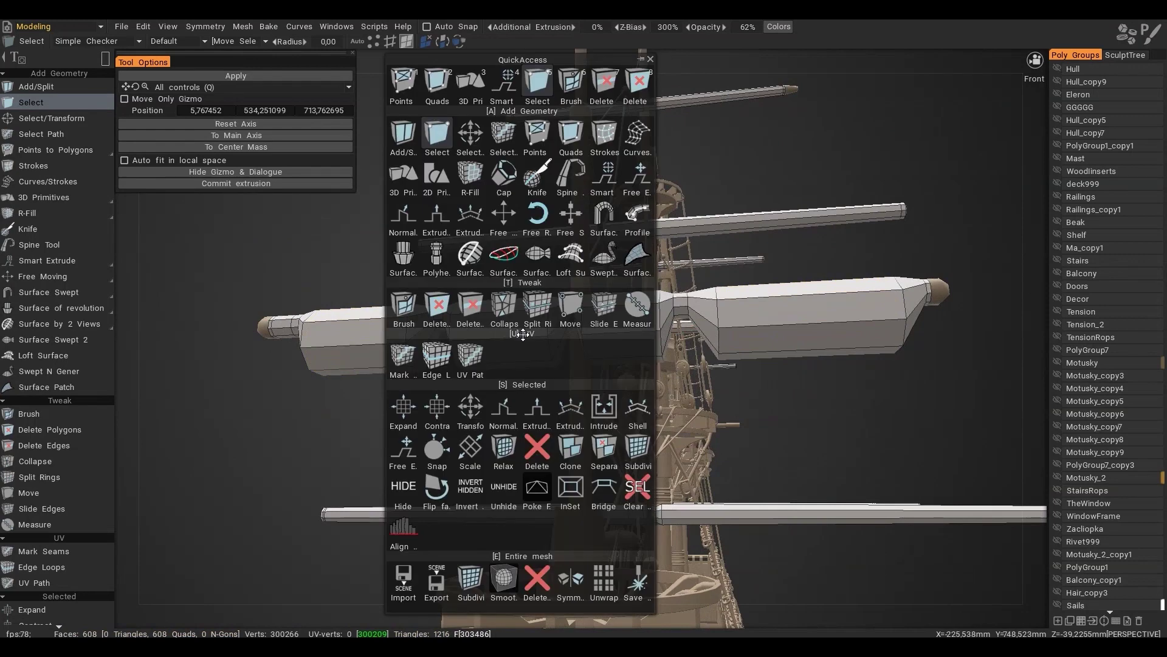
{"action": "left_click", "coordinate": [486, 448]}
{"action": "scroll", "coordinate": [706, 327], "scroll_direction": "down", "scroll_amount": 4}
{"action": "scroll", "coordinate": [706, 327], "scroll_direction": "up", "scroll_amount": 5}
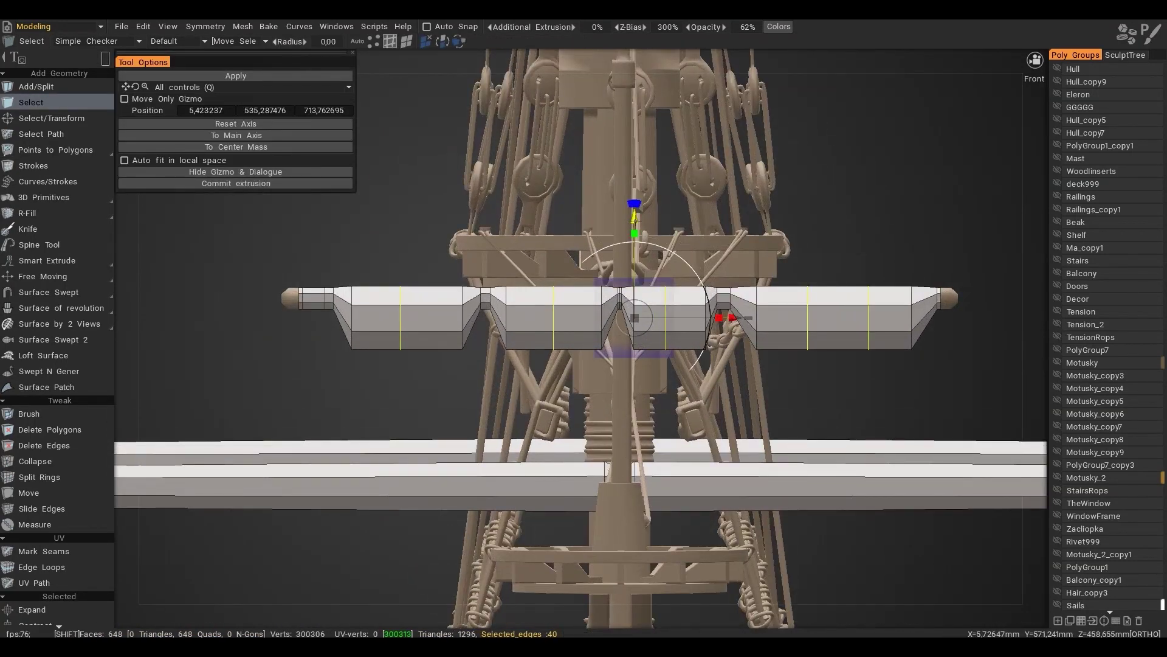
{"action": "left_click_drag", "start_coordinate": [634, 204], "coordinate": [629, 190]}
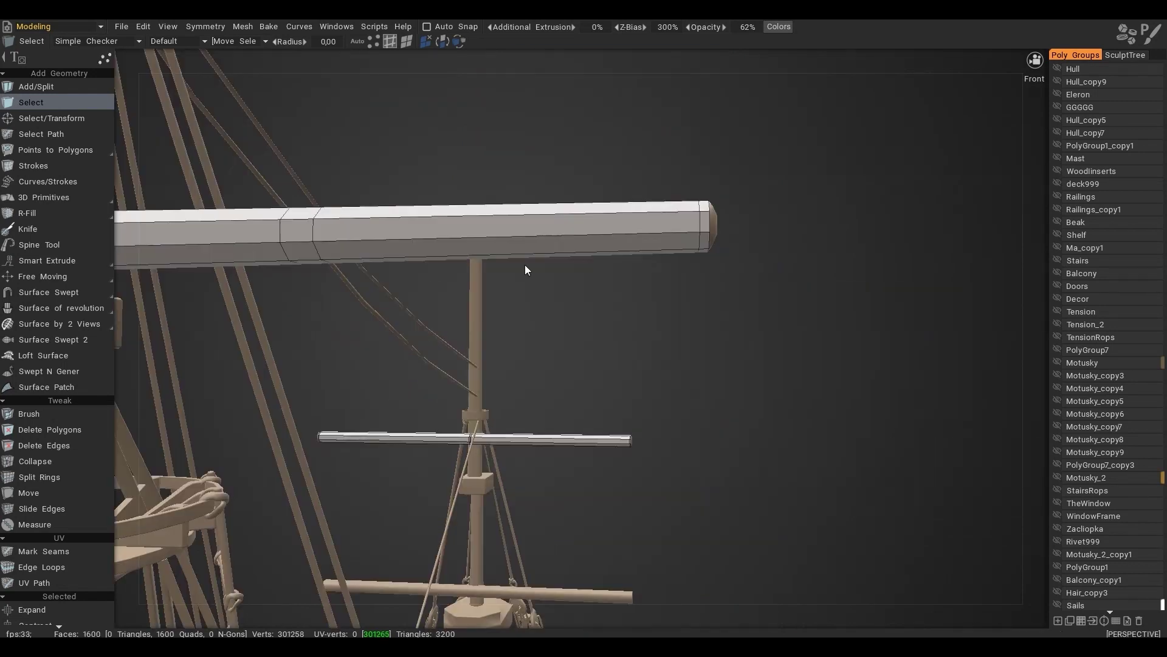
Select the face rings between the bands on the foremast's top yard and extrude them outward into sail sections
{"action": "left_click", "coordinate": [415, 243], "text": "shift"}
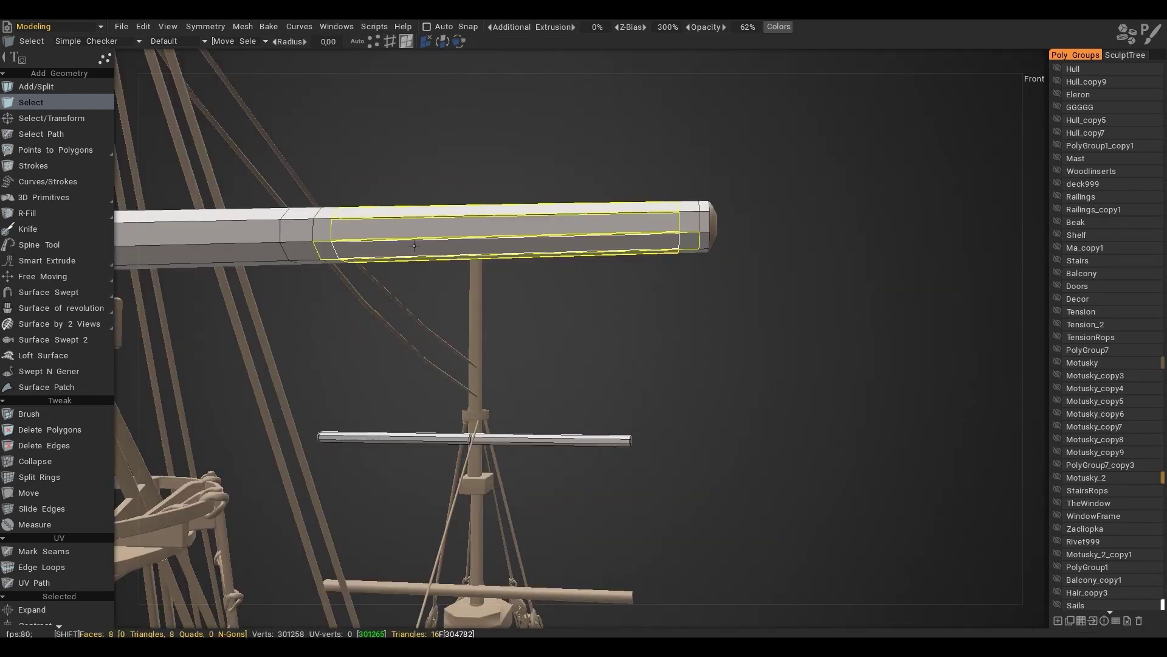
{"action": "left_click", "coordinate": [243, 248], "text": "shift"}
{"action": "right_click_drag", "start_coordinate": [243, 248], "coordinate": [488, 286], "text": "alt"}
{"action": "left_click", "coordinate": [373, 308], "text": "shift"}
{"action": "left_click_drag", "start_coordinate": [372, 308], "coordinate": [299, 221], "text": "alt"}
{"action": "key", "text": "space"}
{"action": "left_click", "coordinate": [568, 404]}
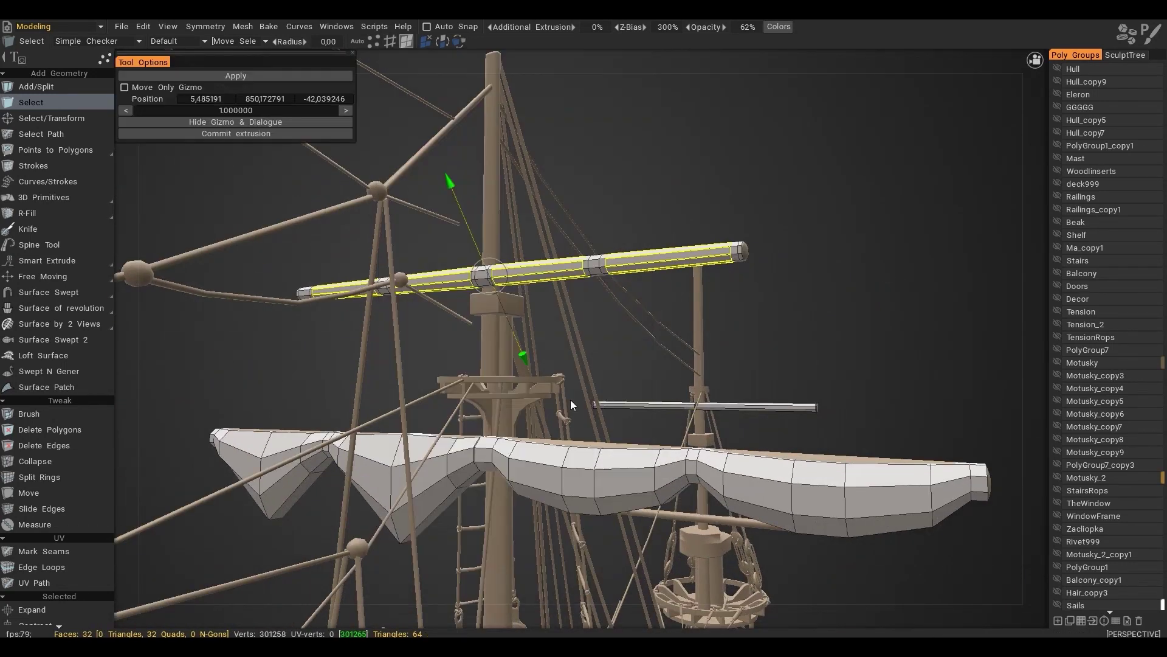
{"action": "left_click_drag", "start_coordinate": [446, 181], "coordinate": [450, 192]}
{"action": "left_click_drag", "start_coordinate": [488, 377], "coordinate": [487, 380]}
{"action": "left_click_drag", "start_coordinate": [516, 367], "coordinate": [569, 390], "text": "alt"}
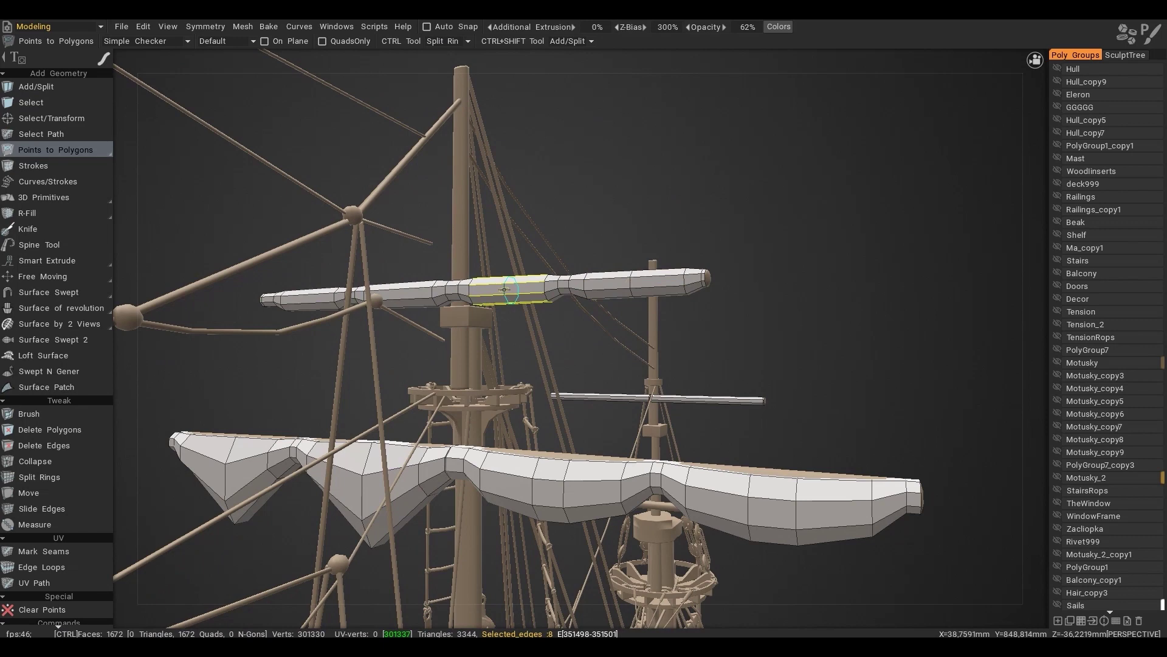
Select the middle edge loops of the sail sections on the remaining top yards and transform them vertically into sagging folds
{"action": "key", "text": "space"}
{"action": "left_click", "coordinate": [325, 108]}
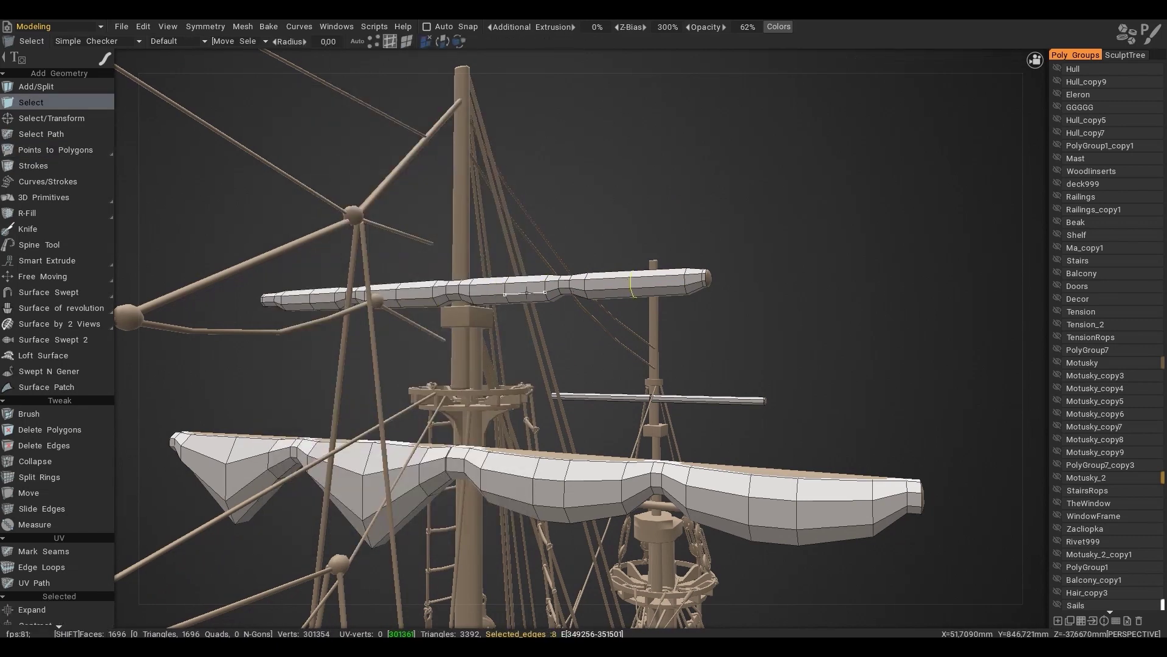
{"action": "left_click", "coordinate": [310, 299]}
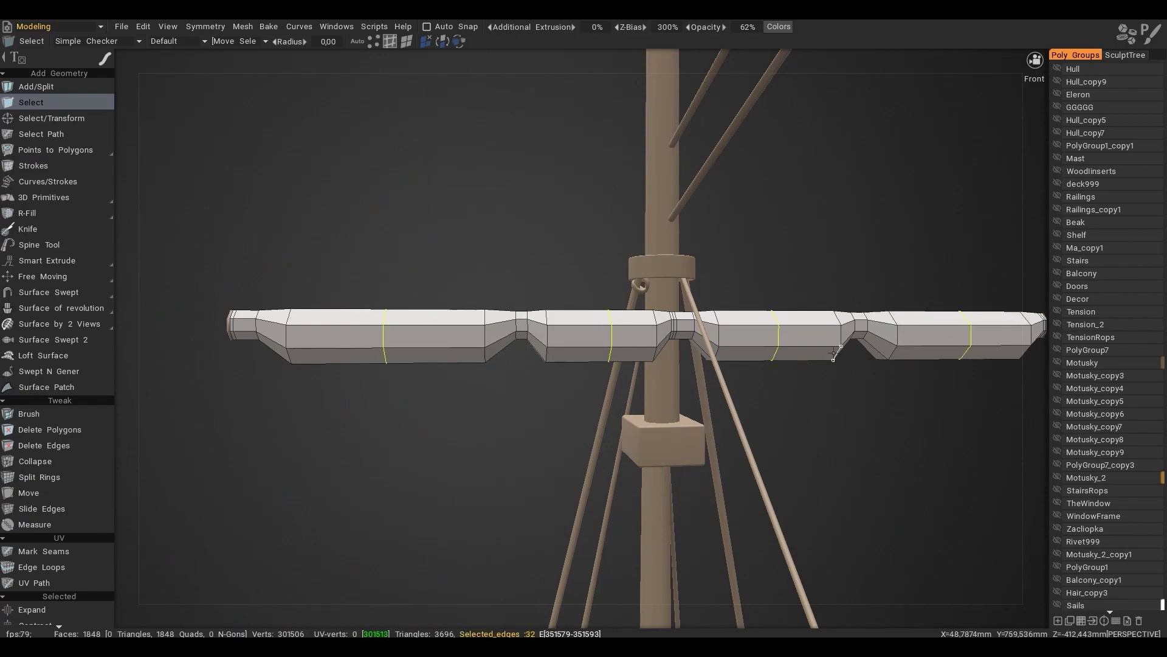
{"action": "left_click_drag", "start_coordinate": [683, 243], "coordinate": [683, 219]}
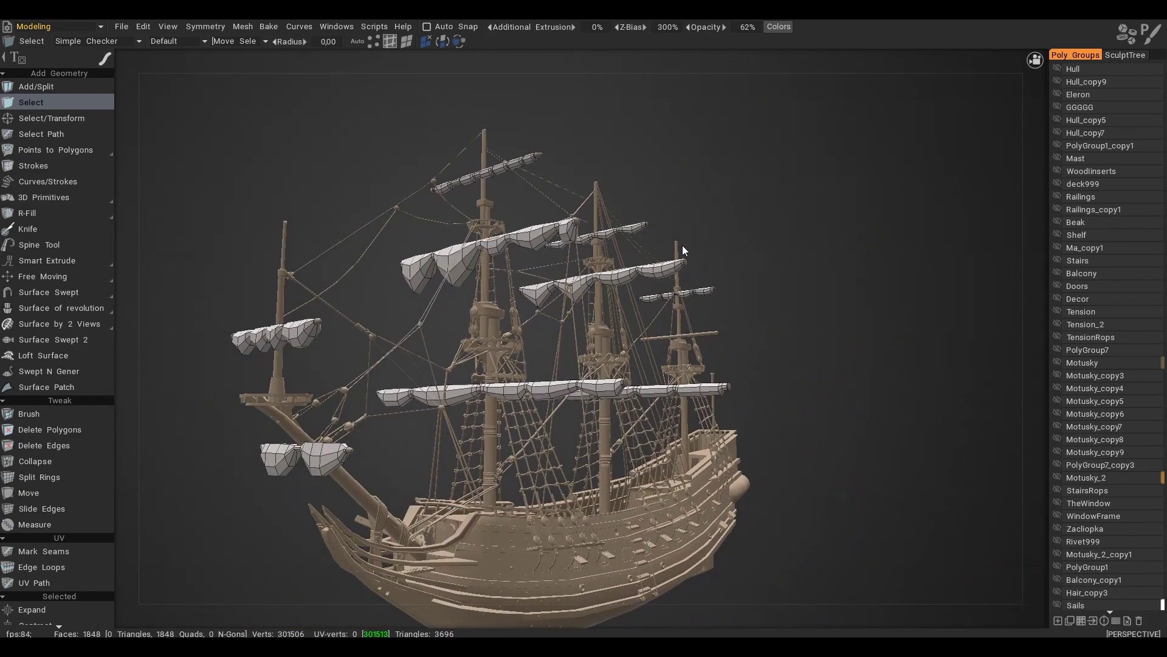
Reshape the end section of the foremast's large furled sail with the Brush tool
{"action": "left_click_drag", "start_coordinate": [682, 249], "coordinate": [748, 263], "text": "alt"}
{"action": "key", "text": "space"}
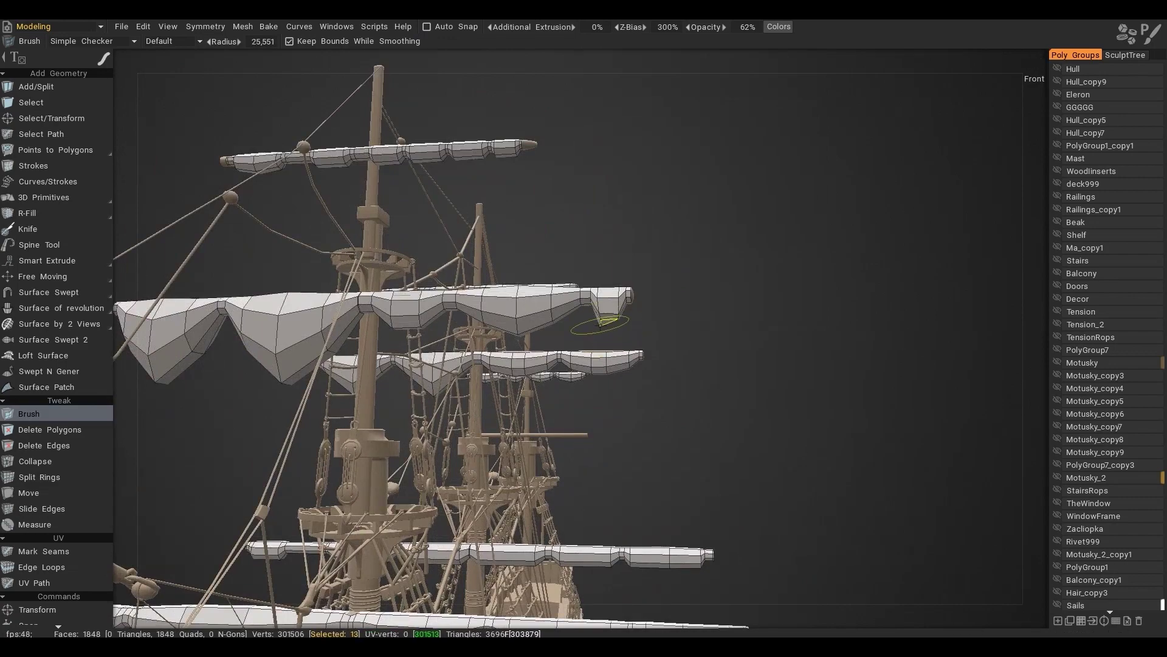
{"action": "mouse_move", "coordinate": [600, 326]}
{"action": "left_mouse_down"}
{"action": "mouse_move", "coordinate": [595, 312]}
{"action": "mouse_move", "coordinate": [633, 293]}
{"action": "mouse_move", "coordinate": [797, 464]}
{"action": "mouse_move", "coordinate": [638, 260]}
{"action": "mouse_move", "coordinate": [608, 262]}
{"action": "left_mouse_up"}
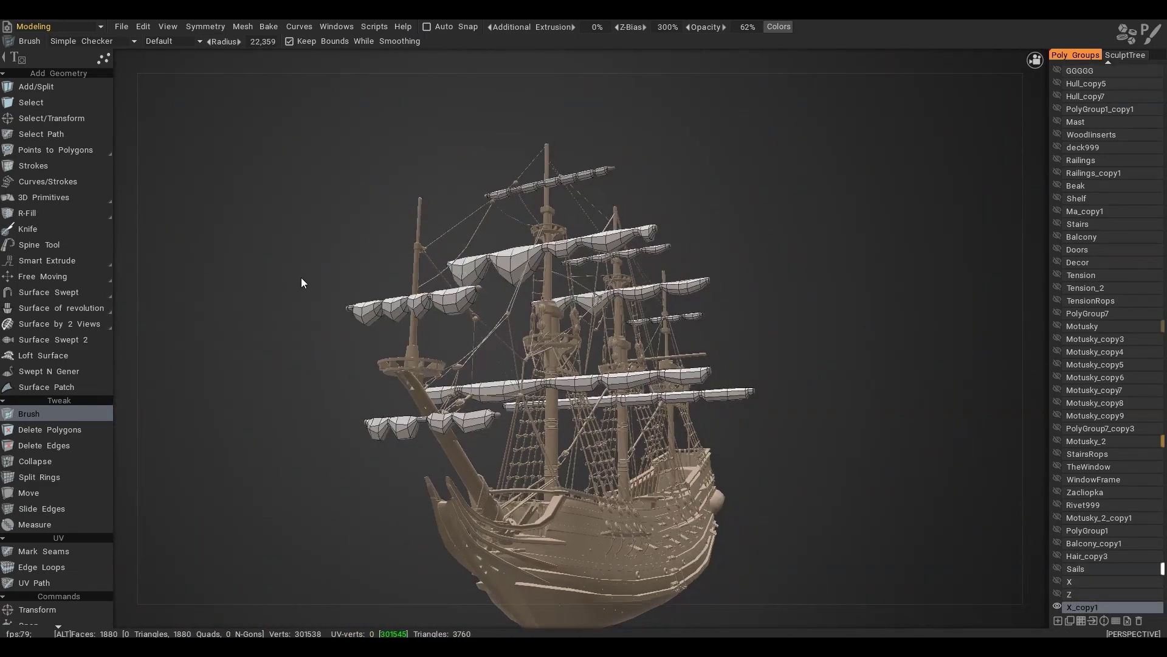
Switch to the Sculpt room and name the volume for the sails "Sails"
{"action": "left_click", "coordinate": [58, 26]}
{"action": "left_click", "coordinate": [34, 89]}
{"action": "double_click", "coordinate": [990, 162]}
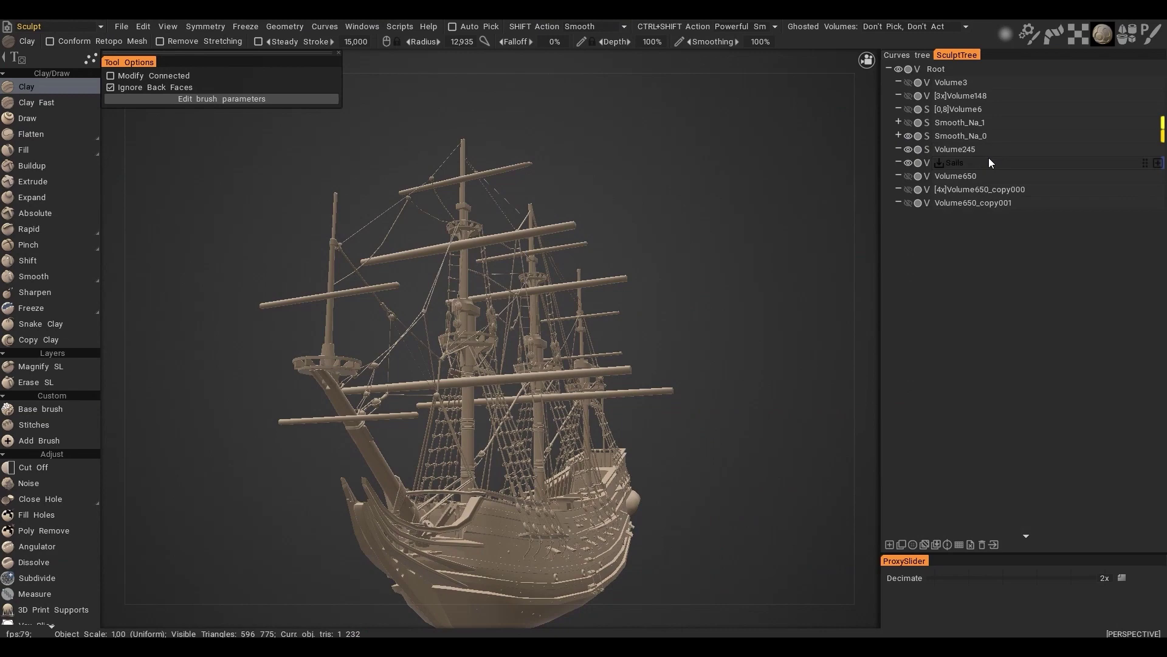
{"action": "type", "text": "Sails"}
Load the sails from the retopo mesh into the Cloth tool and start the simulation
{"action": "left_click", "coordinate": [163, 88]}
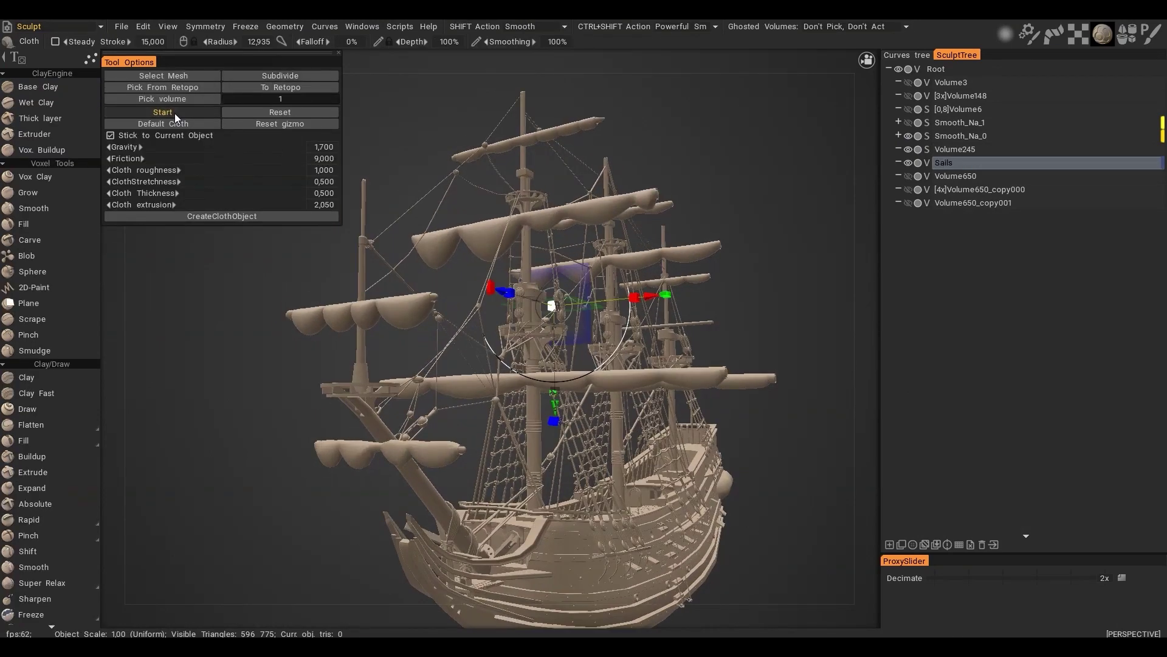
{"action": "left_click", "coordinate": [162, 112]}
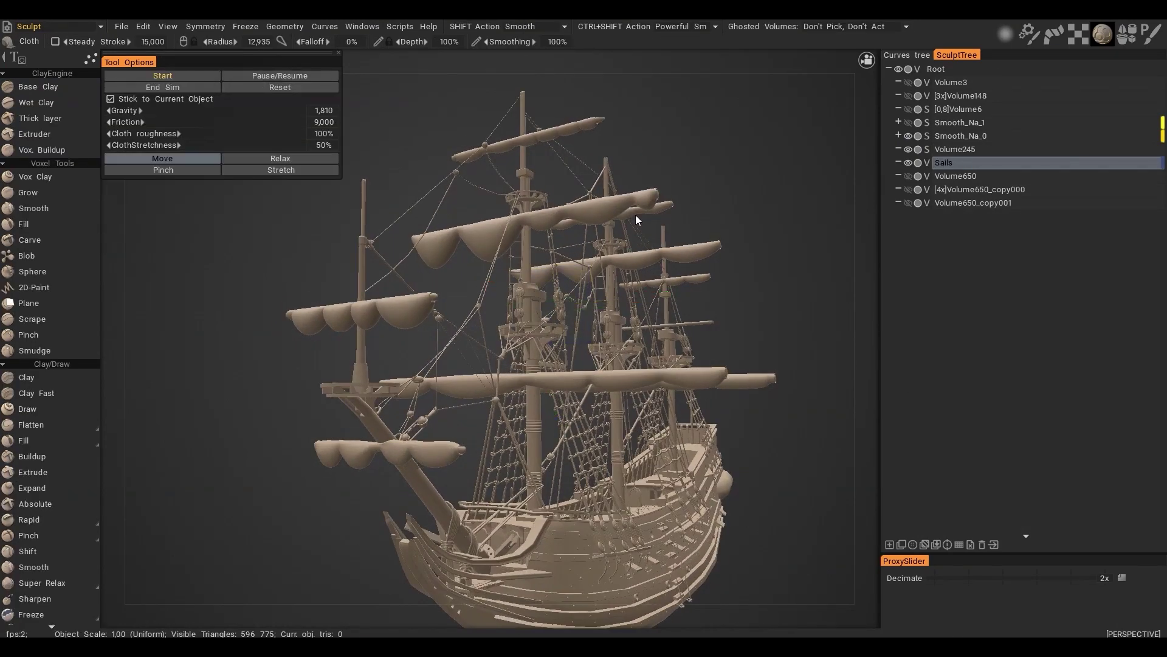
{"action": "left_click_drag", "start_coordinate": [195, 217], "coordinate": [271, 265]}
Set the gravity of the running sail simulation to -2,000 and observe the sails from several angles
{"action": "left_click_drag", "start_coordinate": [124, 111], "coordinate": [112, 111]}
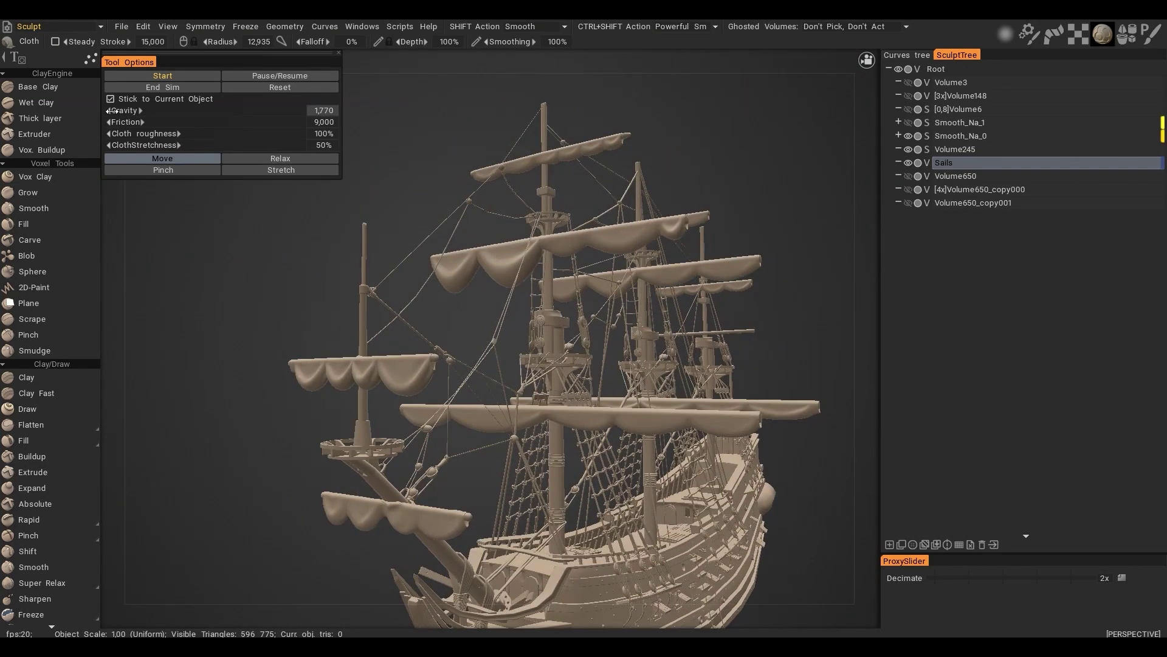
{"action": "type", "text": "2000"}
{"action": "key", "text": "Return"}
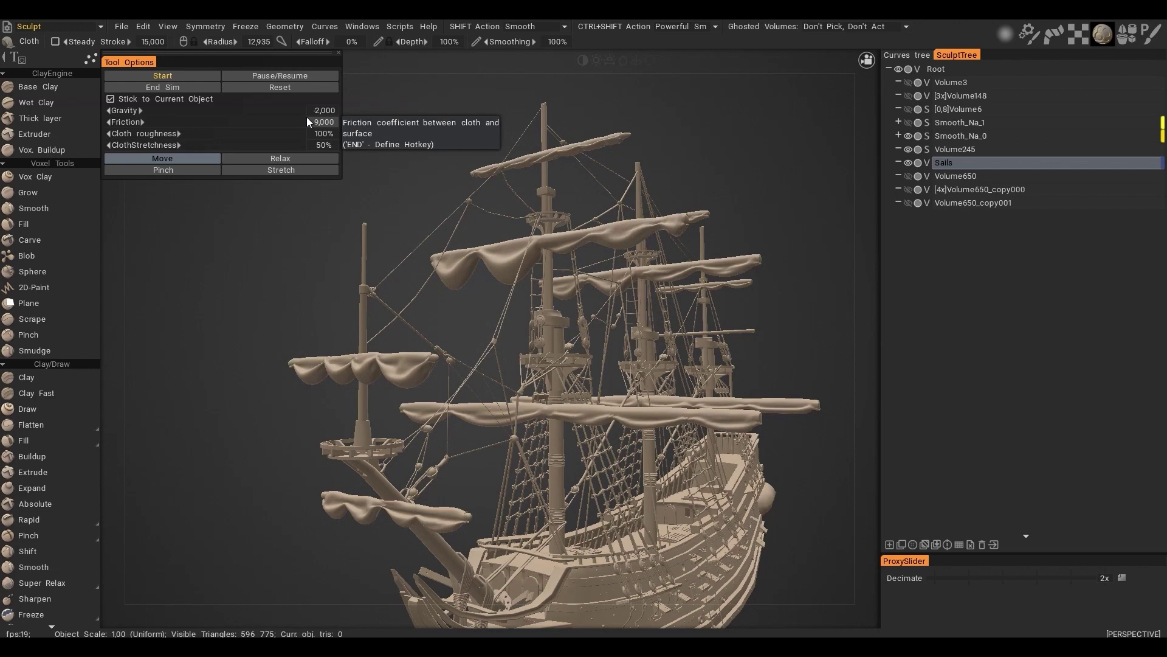
{"action": "left_click_drag", "start_coordinate": [422, 200], "coordinate": [419, 183], "text": "alt"}
{"action": "right_click_drag", "start_coordinate": [421, 184], "coordinate": [437, 187], "text": "alt"}
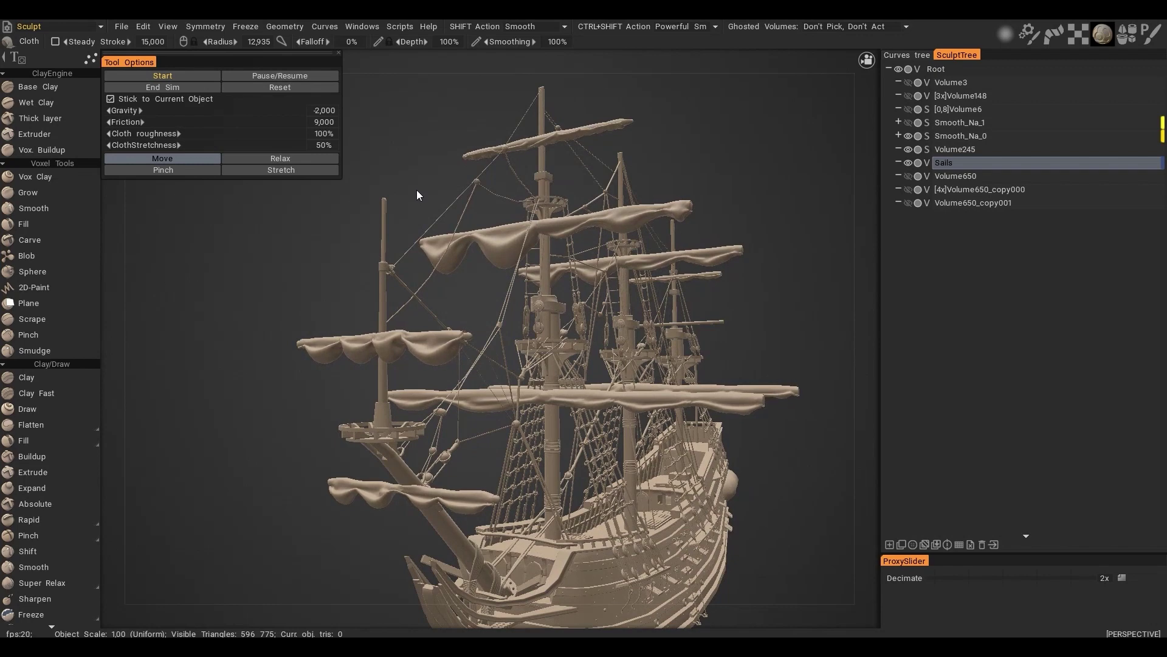
{"action": "left_click_drag", "start_coordinate": [411, 184], "coordinate": [434, 166], "text": "alt"}
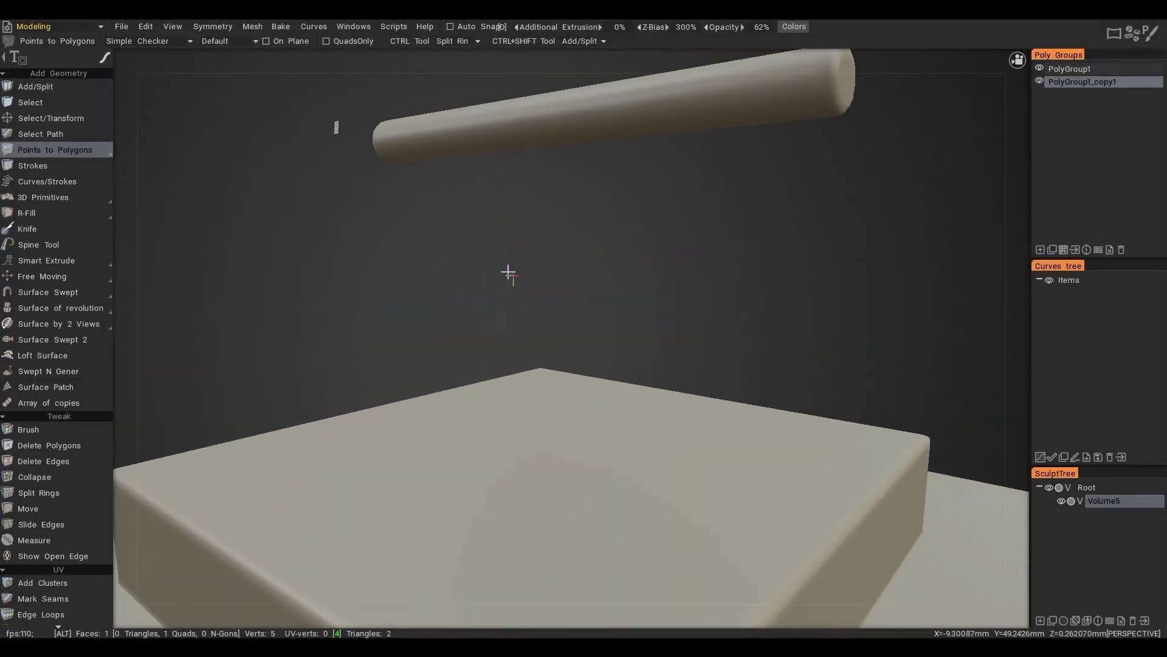
Select the edge of the small quad beside the cylinder and extrude it in successive rotations into an arc-shaped strip around the cylinder
{"action": "key", "text": "space"}
{"action": "left_click", "coordinate": [497, 157]}
{"action": "left_click_drag", "start_coordinate": [497, 152], "coordinate": [516, 141], "text": "alt"}
{"action": "key", "text": "space"}
{"action": "right_click_drag", "start_coordinate": [466, 268], "coordinate": [460, 215], "text": "alt"}
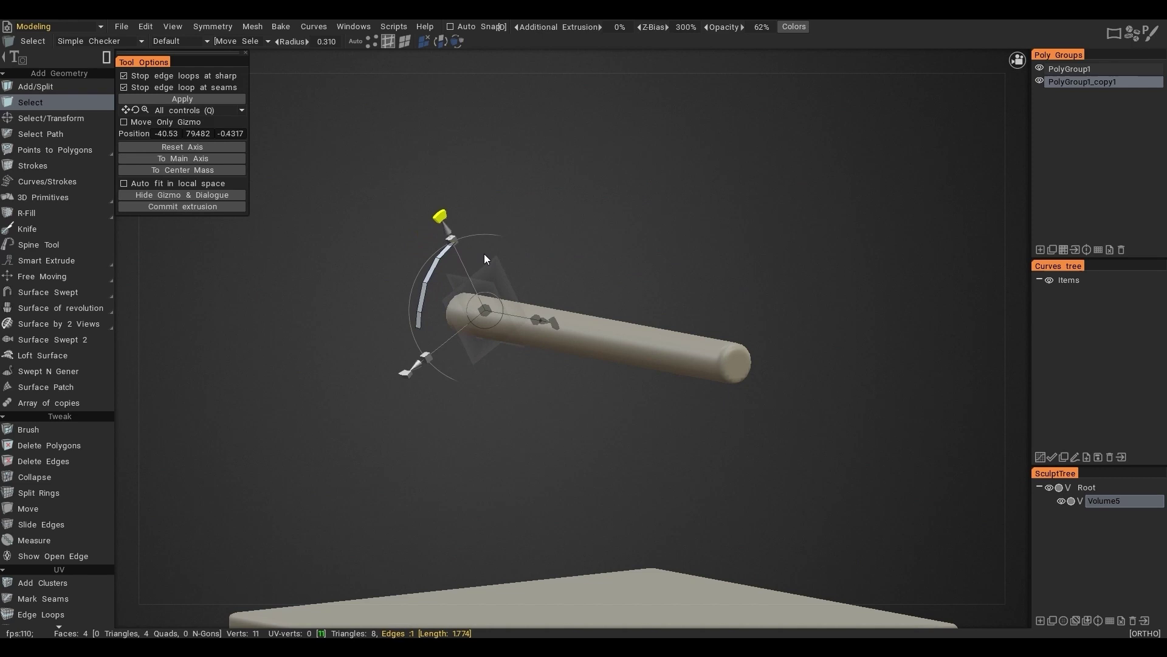
{"action": "left_click_drag", "start_coordinate": [547, 281], "coordinate": [419, 419]}
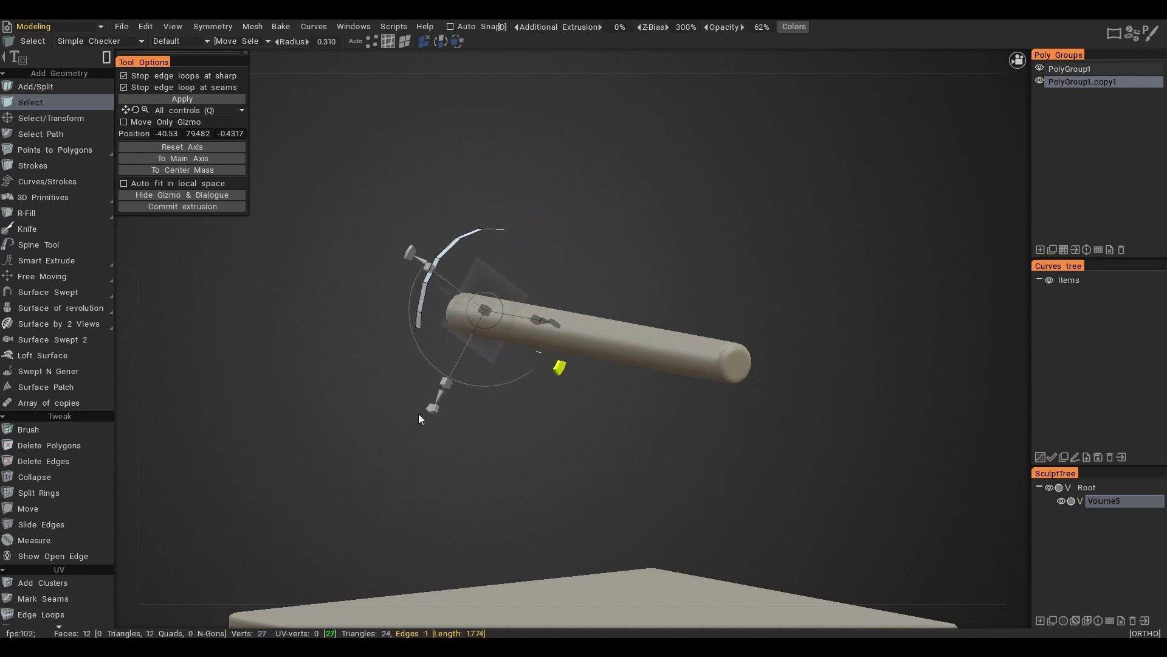
{"action": "left_click_drag", "start_coordinate": [428, 223], "coordinate": [611, 226]}
Turn off backface culling to show the strip's inner side and activate the Points to Polygons tool
{"action": "right_click_drag", "start_coordinate": [613, 268], "coordinate": [607, 216], "text": "alt"}
{"action": "left_click_drag", "start_coordinate": [599, 234], "coordinate": [501, 298], "text": "alt"}
{"action": "left_click", "coordinate": [172, 27]}
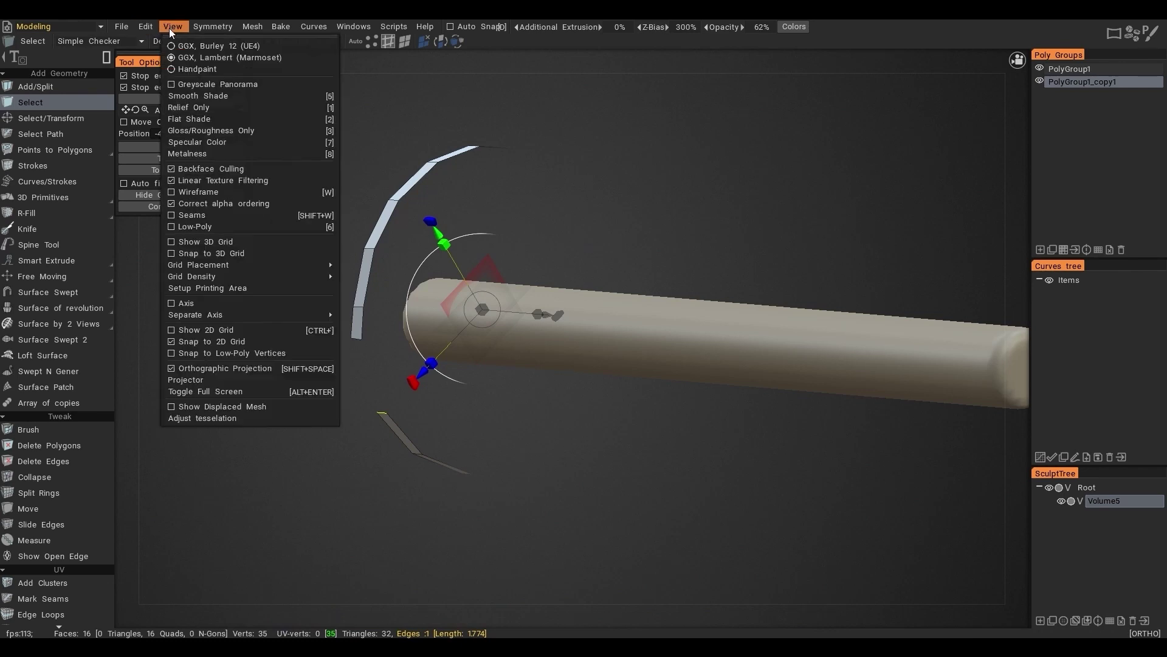
{"action": "left_click", "coordinate": [177, 168]}
{"action": "left_click_drag", "start_coordinate": [484, 288], "coordinate": [526, 301], "text": "alt"}
{"action": "middle_click_drag", "start_coordinate": [526, 302], "coordinate": [505, 274], "text": "alt"}
{"action": "key", "text": "space"}
{"action": "left_click", "coordinate": [454, 327]}
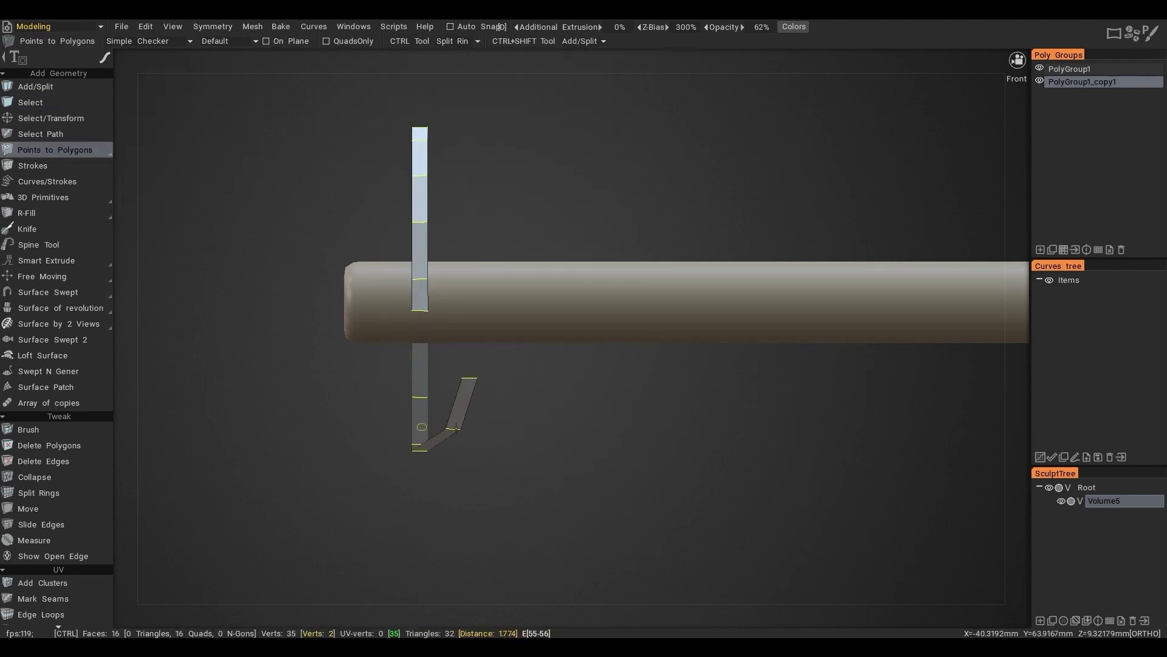
Shift the strip's edges progressively along the cylinder with Points to Polygons so the arc becomes one spiral turn
{"action": "left_click_drag", "start_coordinate": [420, 441], "coordinate": [440, 368]}
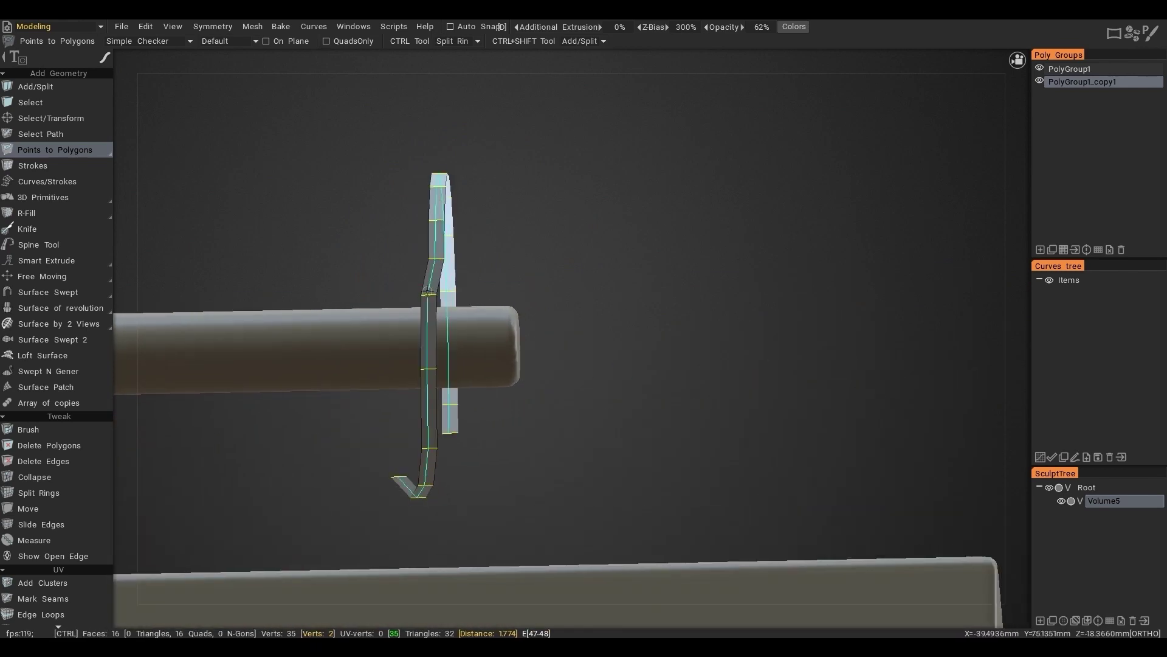
{"action": "left_click_drag", "start_coordinate": [429, 291], "coordinate": [448, 349], "text": "alt"}
{"action": "left_click_drag", "start_coordinate": [451, 278], "coordinate": [453, 304], "text": "ctrl"}
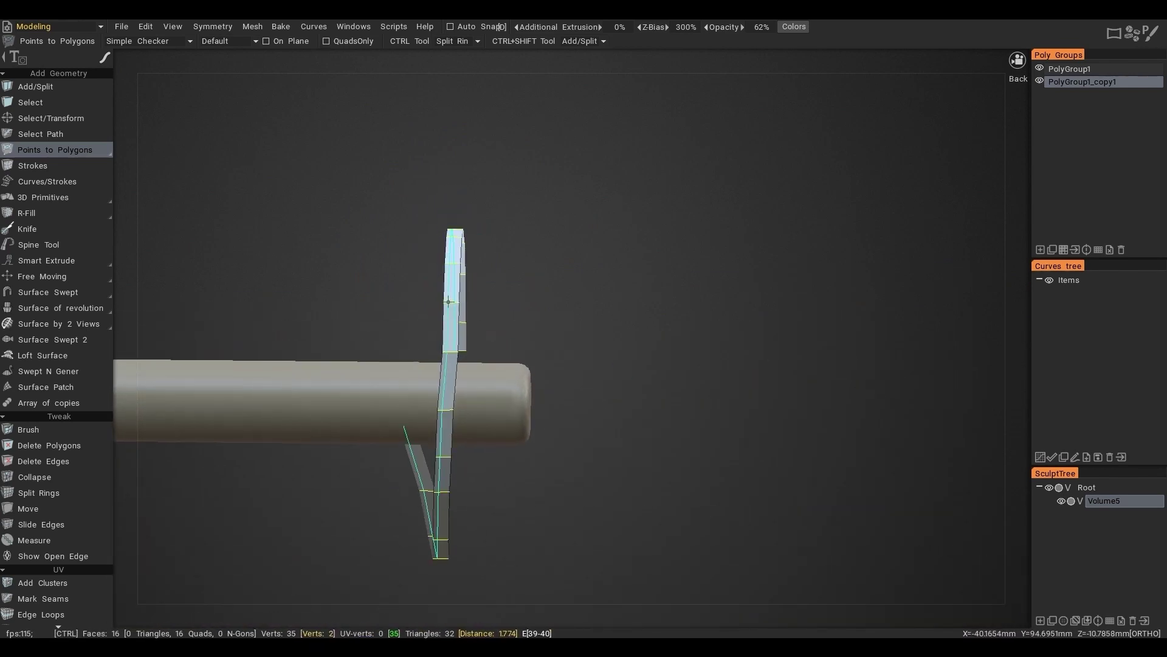
{"action": "left_click_drag", "start_coordinate": [470, 241], "coordinate": [465, 203]}
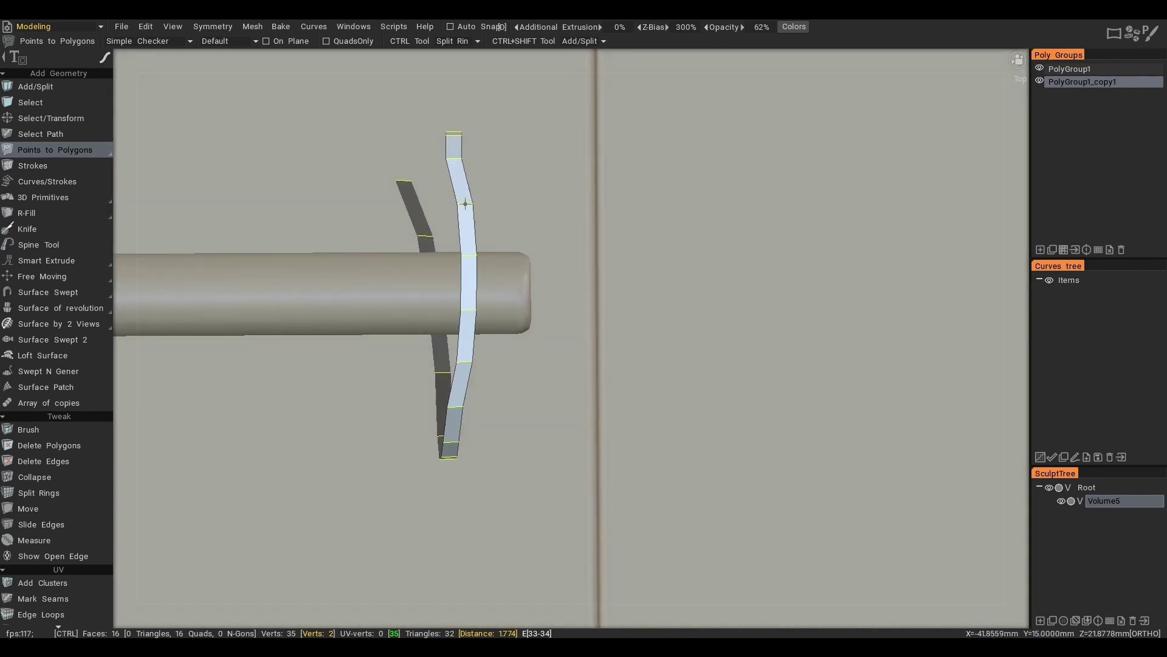
{"action": "mouse_move", "coordinate": [458, 137]}
{"action": "left_mouse_down", "text": "alt"}
{"action": "mouse_move", "coordinate": [407, 151]}
{"action": "mouse_move", "coordinate": [321, 231]}
{"action": "mouse_move", "coordinate": [484, 225]}
{"action": "left_mouse_up", "text": "alt"}
Clone the whole spiral turn three times and space the copies evenly along the cylinder, applying each one
{"action": "key", "text": "5"}
{"action": "key", "text": "space"}
{"action": "left_click", "coordinate": [464, 366]}
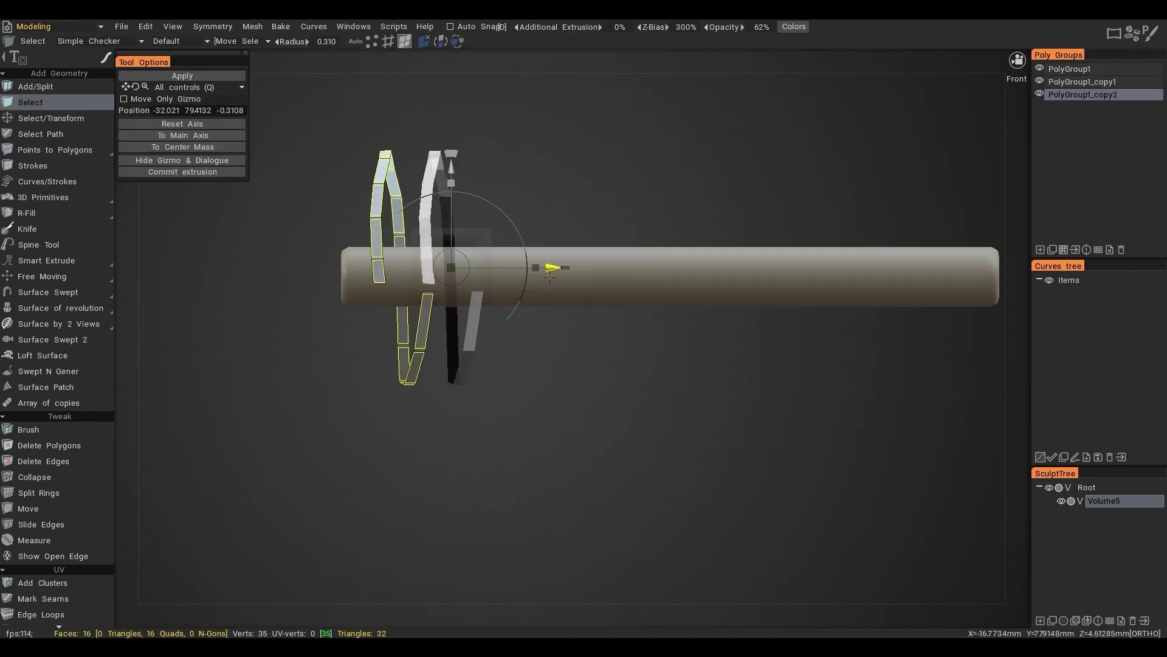
{"action": "left_click", "coordinate": [205, 76]}
{"action": "key", "text": "space"}
{"action": "left_click", "coordinate": [534, 414]}
{"action": "left_click_drag", "start_coordinate": [503, 267], "coordinate": [601, 268]}
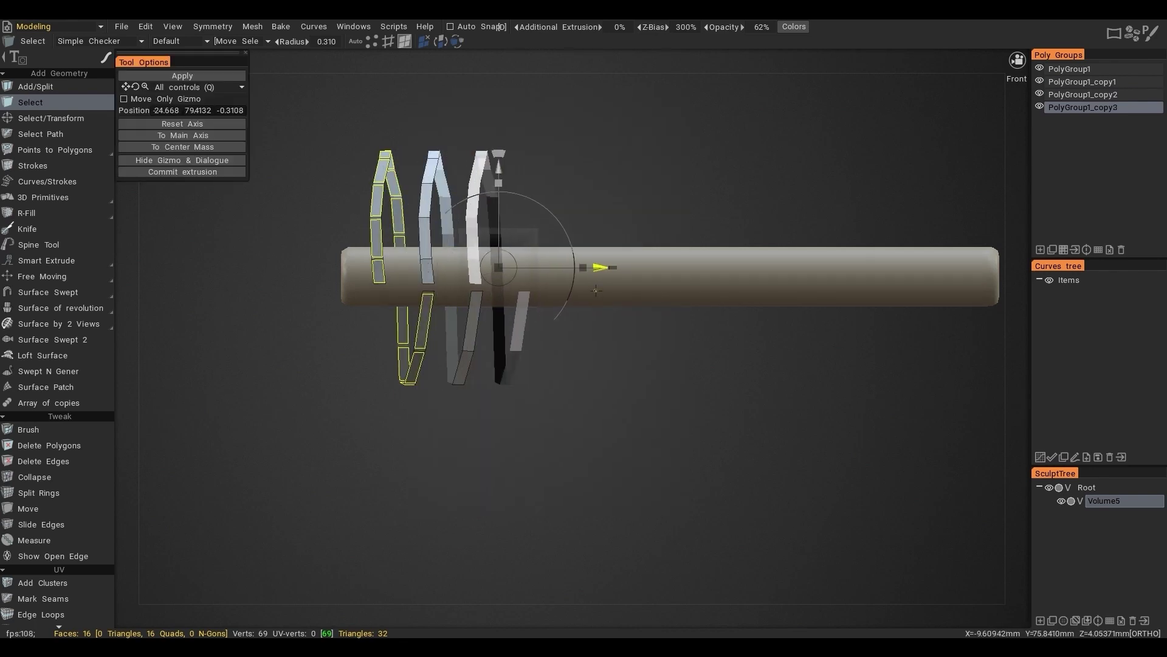
{"action": "left_click", "coordinate": [206, 76]}
{"action": "key", "text": "space"}
{"action": "left_click", "coordinate": [513, 427]}
{"action": "left_click_drag", "start_coordinate": [503, 269], "coordinate": [648, 286]}
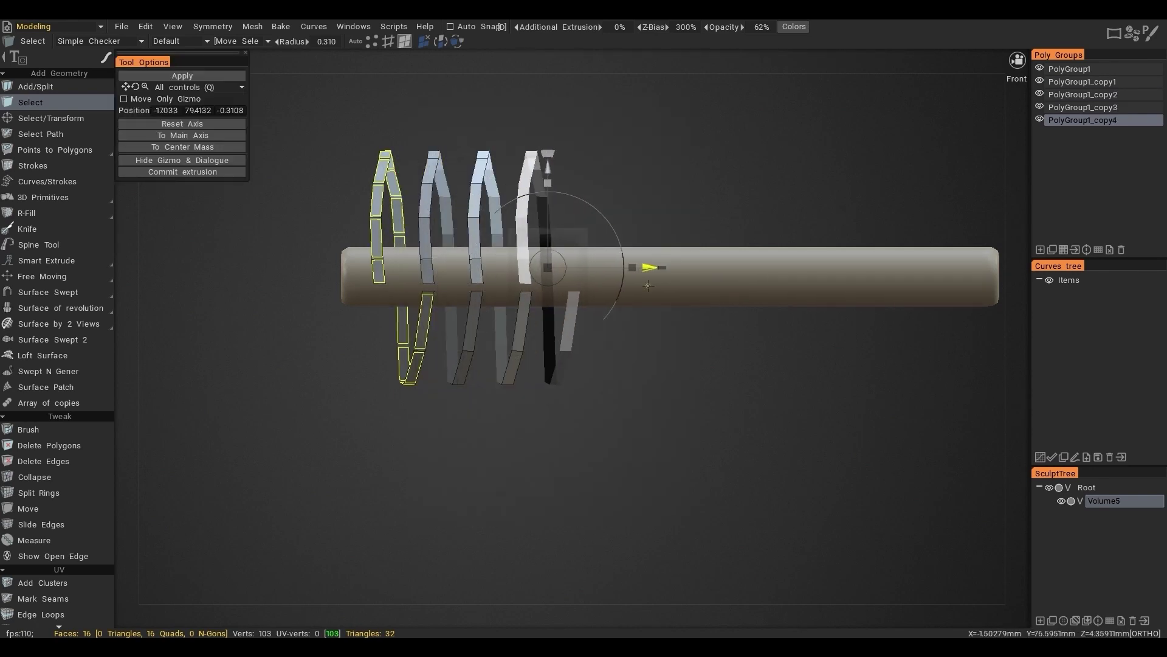
{"action": "left_click", "coordinate": [206, 76]}
Join the ends of the neighbouring turns by moving their vertices together with Points to Polygons
{"action": "key", "text": "space"}
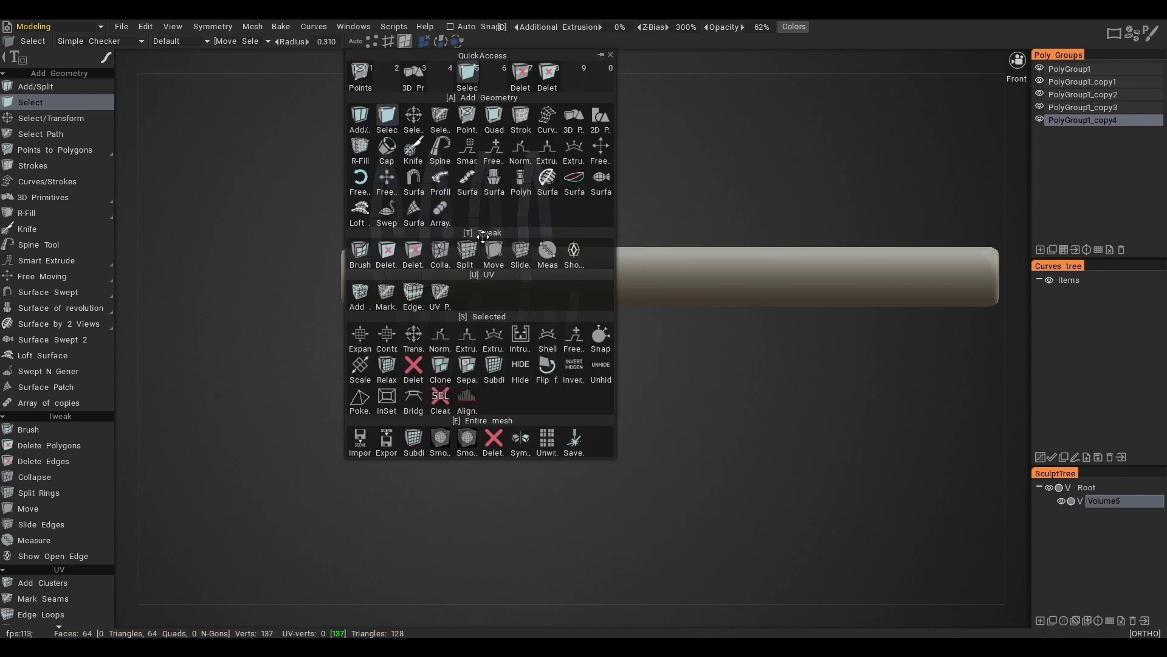
{"action": "left_click", "coordinate": [471, 117]}
{"action": "right_click_drag", "start_coordinate": [525, 301], "coordinate": [514, 258], "text": "alt"}
{"action": "middle_click_drag", "start_coordinate": [332, 266], "coordinate": [411, 281], "text": "alt"}
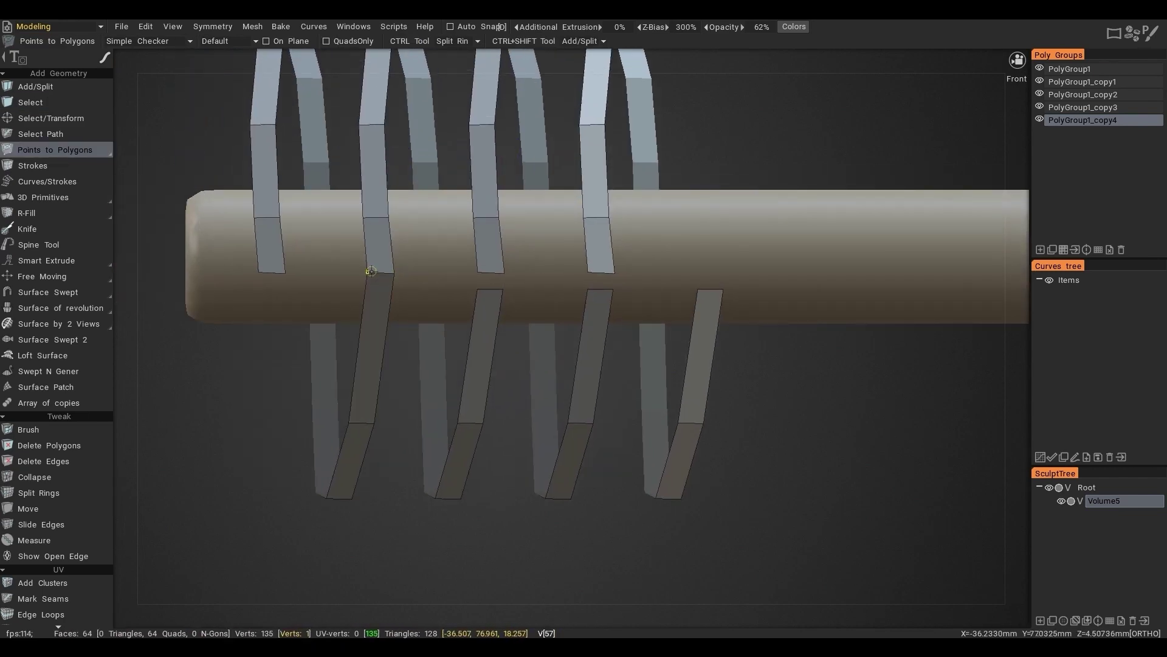
{"action": "left_click_drag", "start_coordinate": [503, 290], "coordinate": [503, 273]}
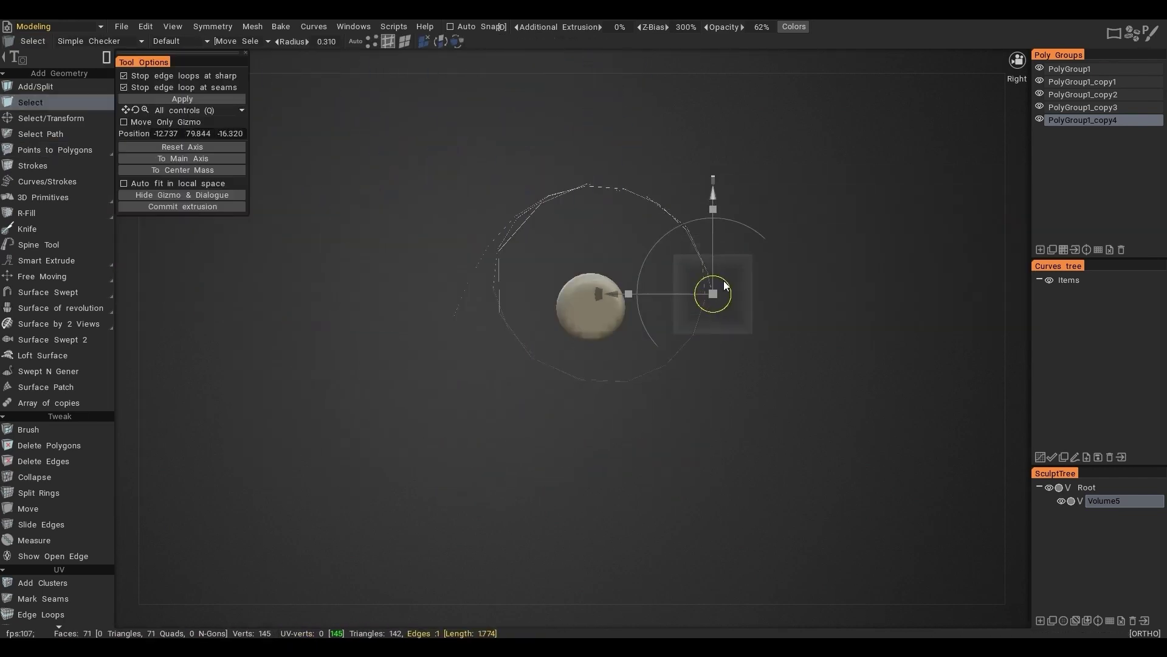
Extrude the coil's free end edges into long tails hanging below the cylinder
{"action": "right_click_drag", "start_coordinate": [724, 341], "coordinate": [590, 264], "text": "alt"}
{"action": "middle_click_drag", "start_coordinate": [590, 264], "coordinate": [509, 149], "text": "alt"}
{"action": "left_click_drag", "start_coordinate": [563, 219], "coordinate": [825, 473]}
{"action": "left_click_drag", "start_coordinate": [676, 374], "coordinate": [600, 285], "text": "alt"}
{"action": "middle_click_drag", "start_coordinate": [600, 286], "coordinate": [724, 359], "text": "alt"}
{"action": "right_click_drag", "start_coordinate": [723, 359], "coordinate": [583, 328], "text": "alt"}
Scale and reposition the selected coil turns so they wrap closely around the cylinder
{"action": "left_click", "coordinate": [534, 233]}
{"action": "left_click_drag", "start_coordinate": [584, 328], "coordinate": [473, 176], "text": "alt"}
{"action": "left_click_drag", "start_coordinate": [629, 243], "coordinate": [607, 260]}
{"action": "left_click_drag", "start_coordinate": [402, 393], "coordinate": [443, 397]}
{"action": "left_click_drag", "start_coordinate": [682, 269], "coordinate": [683, 279]}
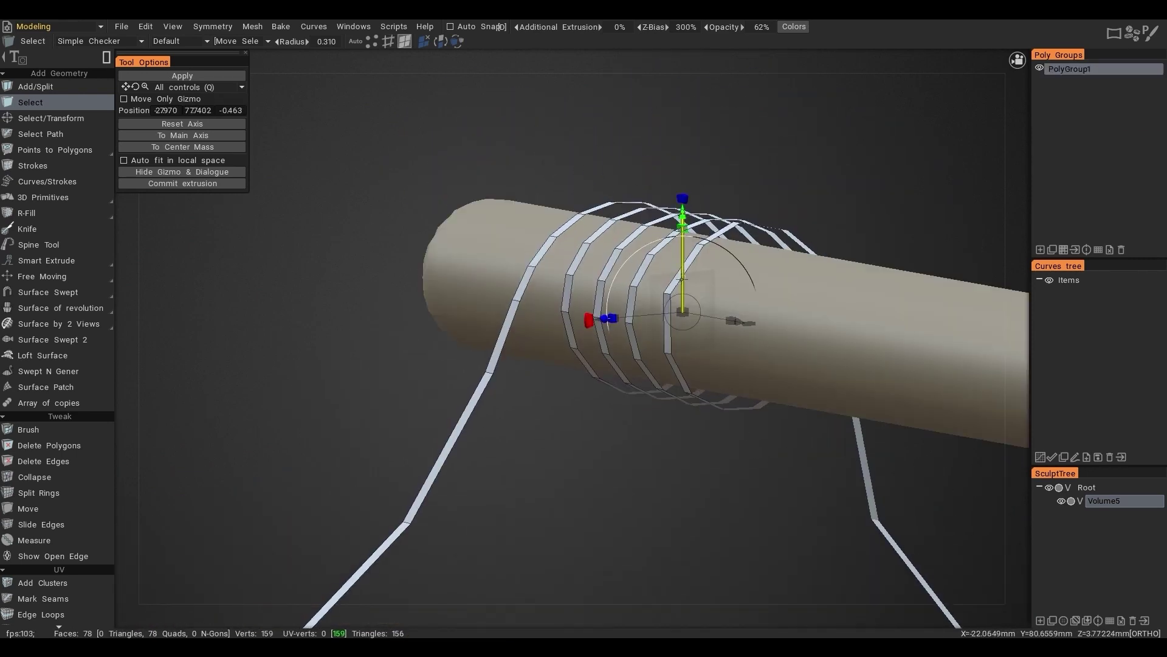
{"action": "left_click_drag", "start_coordinate": [584, 329], "coordinate": [678, 297], "text": "alt"}
{"action": "left_click_drag", "start_coordinate": [606, 296], "coordinate": [589, 295]}
{"action": "left_click_drag", "start_coordinate": [606, 198], "coordinate": [607, 198]}
Snap the selected coil turns onto the cylinder's surface and check the fit along the cylinder
{"action": "left_click_drag", "start_coordinate": [629, 211], "coordinate": [637, 213], "text": "alt"}
{"action": "right_click_drag", "start_coordinate": [637, 212], "coordinate": [735, 276], "text": "alt"}
{"action": "key", "text": "space"}
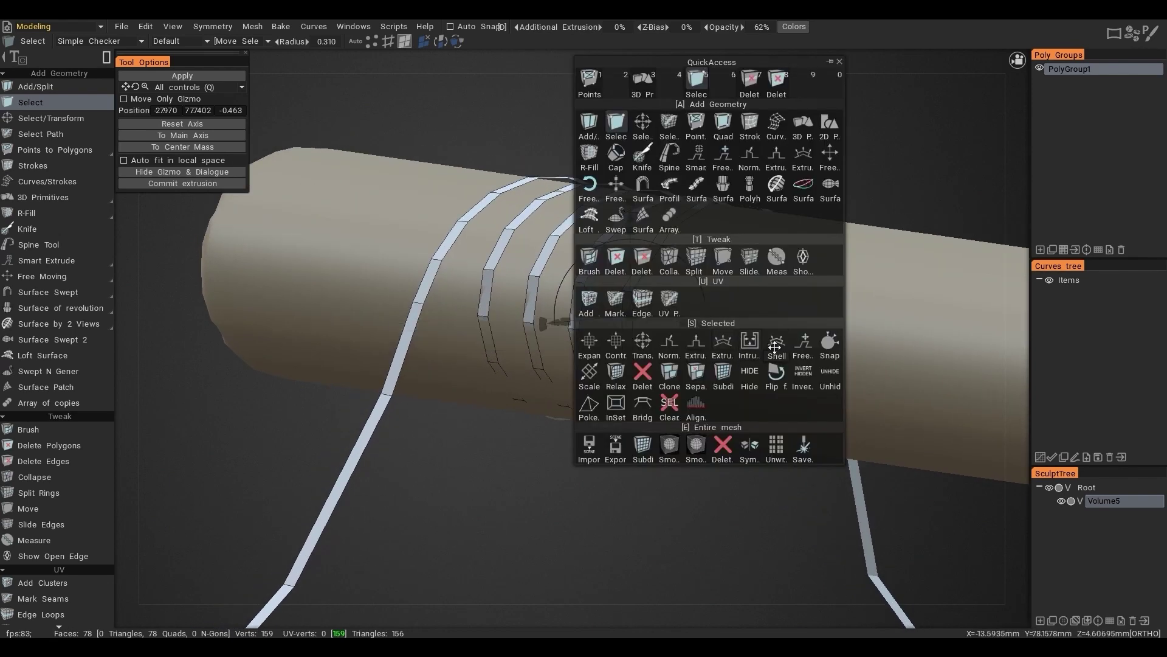
{"action": "left_click", "coordinate": [829, 344]}
{"action": "left_click_drag", "start_coordinate": [738, 341], "coordinate": [514, 322], "text": "alt"}
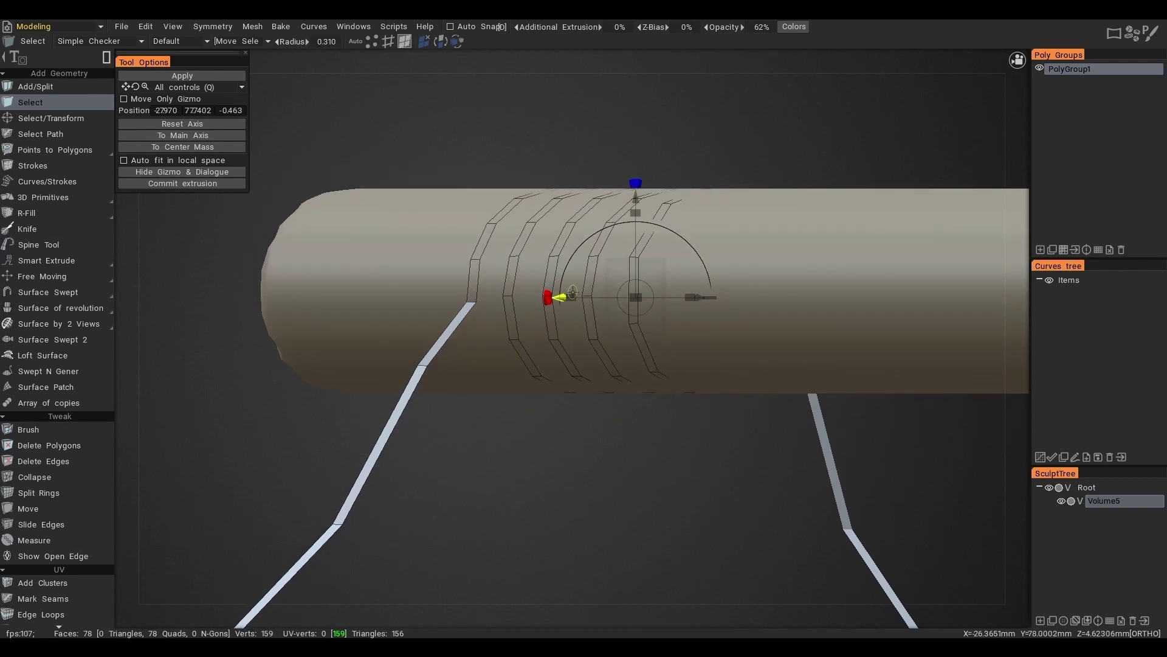
Give the whole strip thickness with the Shell operation, turning it into a solid rope
{"action": "left_click", "coordinate": [1063, 250]}
{"action": "key", "text": "space"}
{"action": "left_click", "coordinate": [867, 361]}
{"action": "left_click_drag", "start_coordinate": [476, 509], "coordinate": [476, 495]}
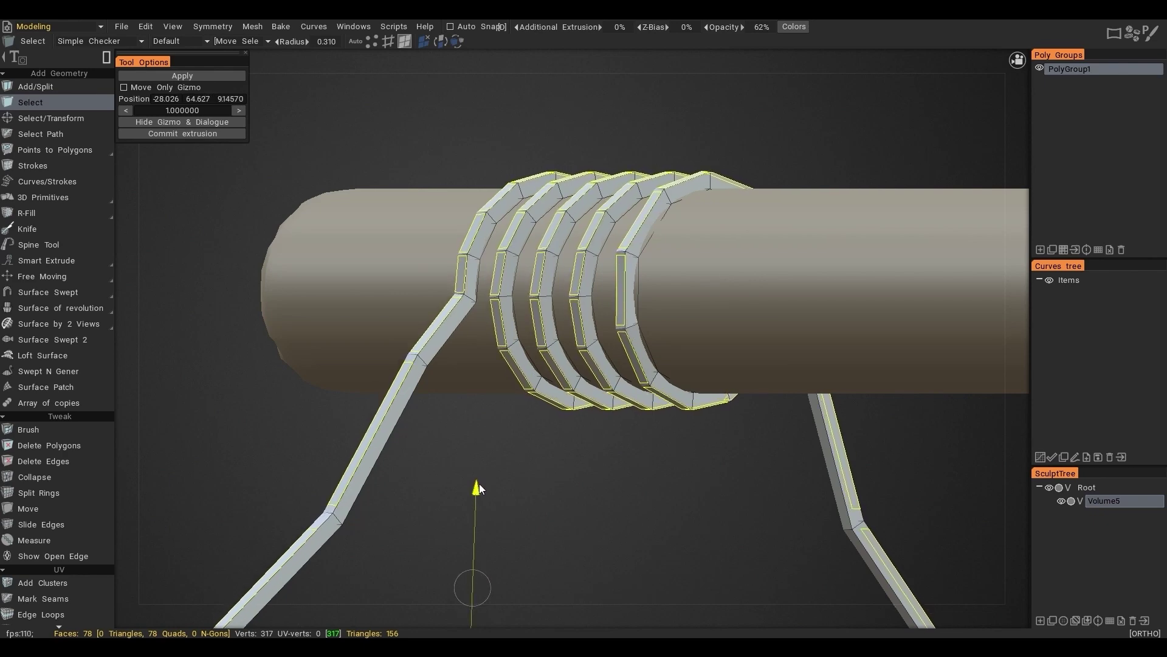
Select the lengthwise edge loops along the rope's corners and bevel them, adjusting the bevel size
{"action": "left_click_drag", "start_coordinate": [534, 428], "coordinate": [676, 241], "text": "alt"}
{"action": "right_click_drag", "start_coordinate": [676, 241], "coordinate": [596, 355], "text": "alt"}
{"action": "key", "text": "space"}
{"action": "left_click", "coordinate": [599, 124]}
{"action": "double_click", "coordinate": [438, 199]}
{"action": "double_click", "coordinate": [522, 177]}
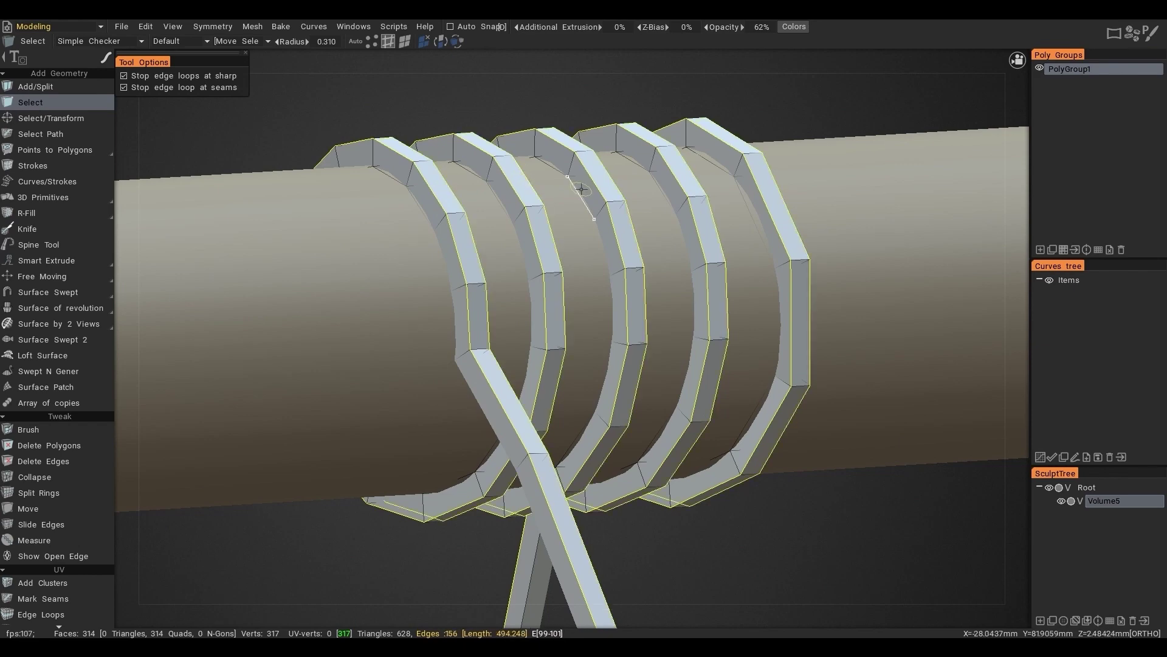
{"action": "double_click", "coordinate": [583, 198]}
{"action": "left_click_drag", "start_coordinate": [583, 199], "coordinate": [549, 188], "text": "alt"}
{"action": "double_click", "coordinate": [678, 188]}
{"action": "left_click_drag", "start_coordinate": [665, 195], "coordinate": [755, 237], "text": "alt"}
{"action": "key", "text": "space"}
{"action": "left_click", "coordinate": [819, 361]}
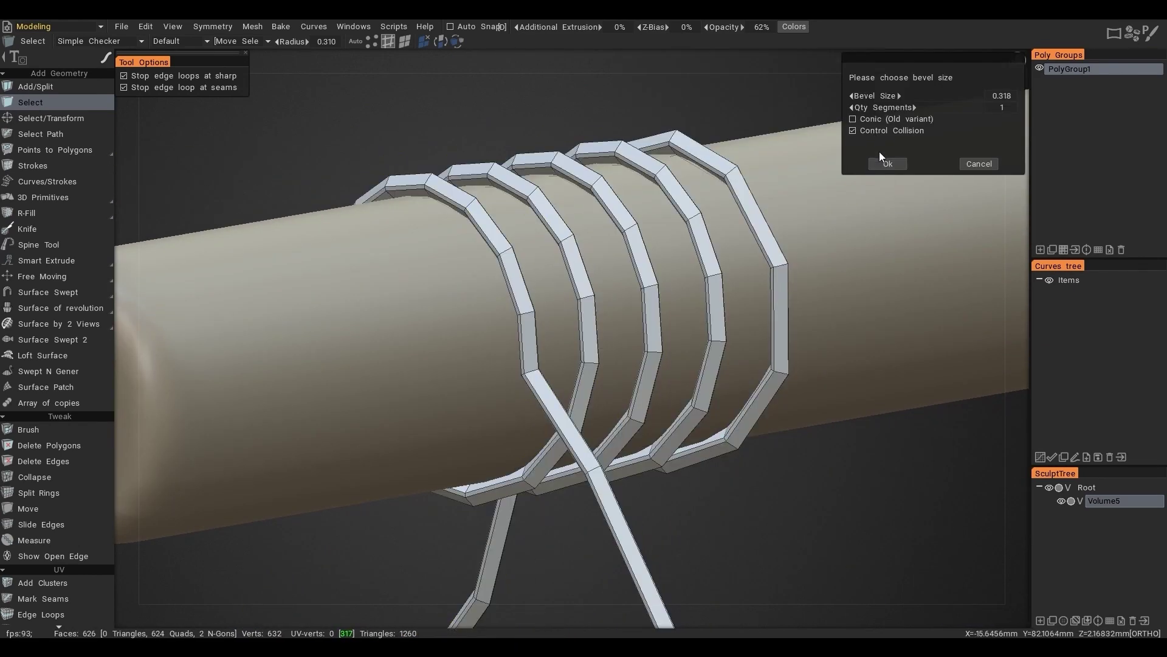
{"action": "mouse_move", "coordinate": [889, 96]}
{"action": "left_mouse_down"}
{"action": "mouse_move", "coordinate": [714, 105]}
{"action": "mouse_move", "coordinate": [883, 112]}
{"action": "left_mouse_up"}
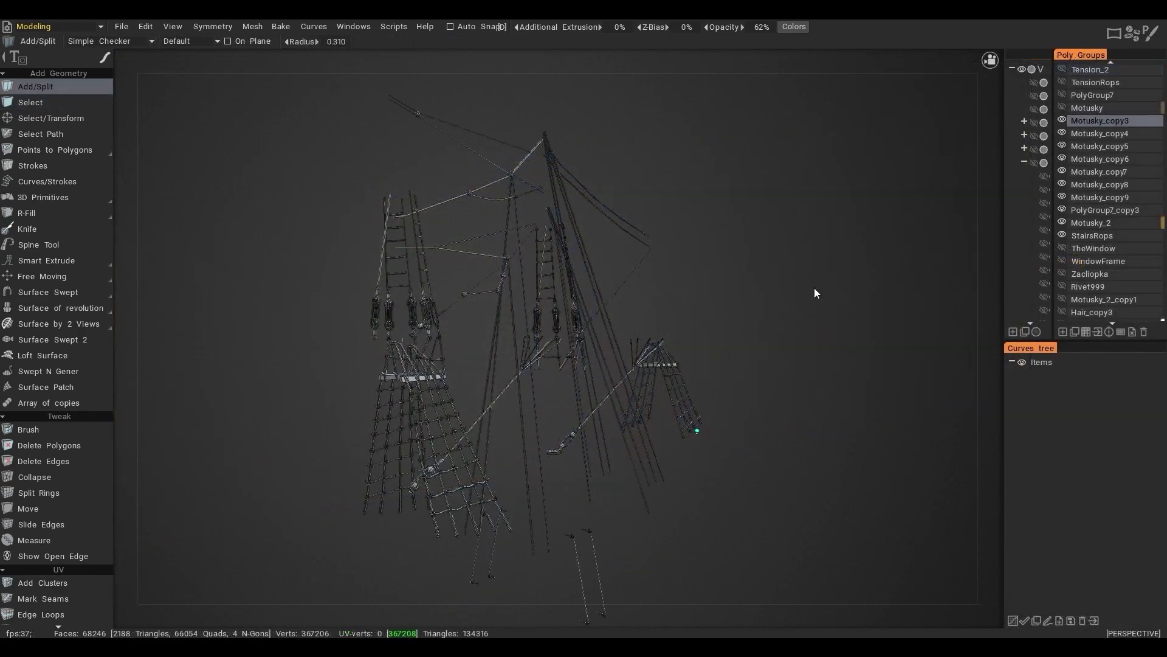
Inspect the ship's rigging, make all poly groups visible, and examine the complete ship from several sides
{"action": "left_click_drag", "start_coordinate": [815, 287], "coordinate": [714, 295], "text": "alt"}
{"action": "right_click_drag", "start_coordinate": [714, 294], "coordinate": [768, 305], "text": "alt"}
{"action": "left_click_drag", "start_coordinate": [769, 306], "coordinate": [596, 261], "text": "alt"}
{"action": "scroll", "coordinate": [1100, 282], "scroll_direction": "down", "scroll_amount": 12}
{"action": "scroll", "coordinate": [1089, 283], "scroll_direction": "up", "scroll_amount": 14}
{"action": "left_click", "coordinate": [1063, 199], "text": "alt"}
{"action": "left_click", "coordinate": [1062, 199]}
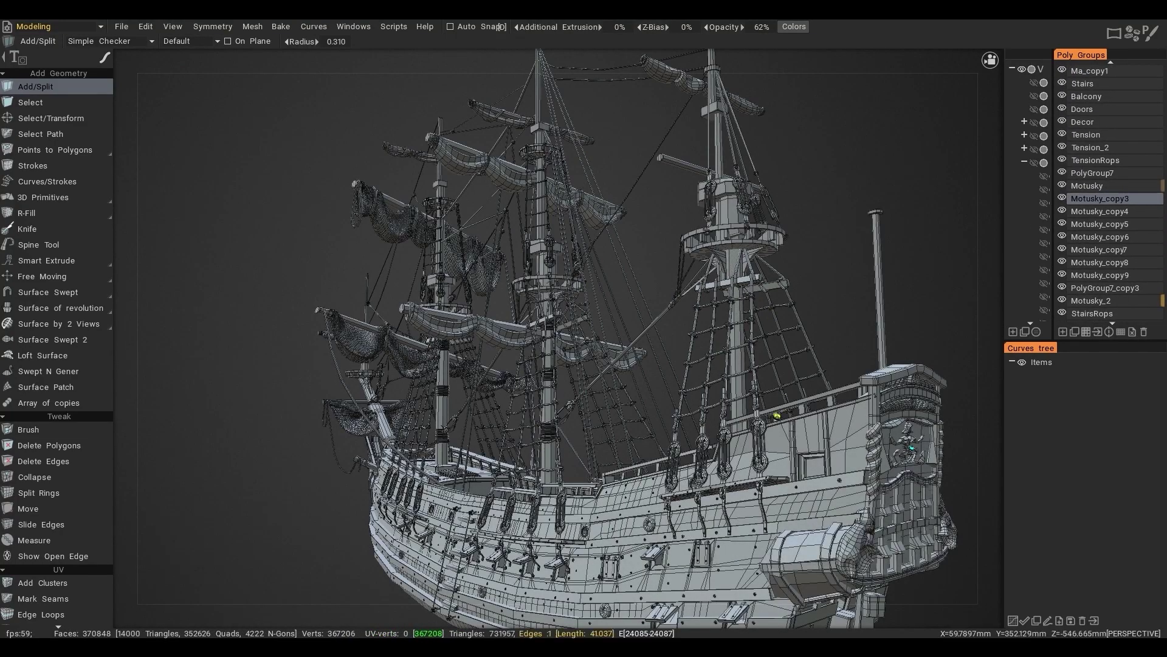
{"action": "left_click_drag", "start_coordinate": [727, 412], "coordinate": [654, 352], "text": "alt"}
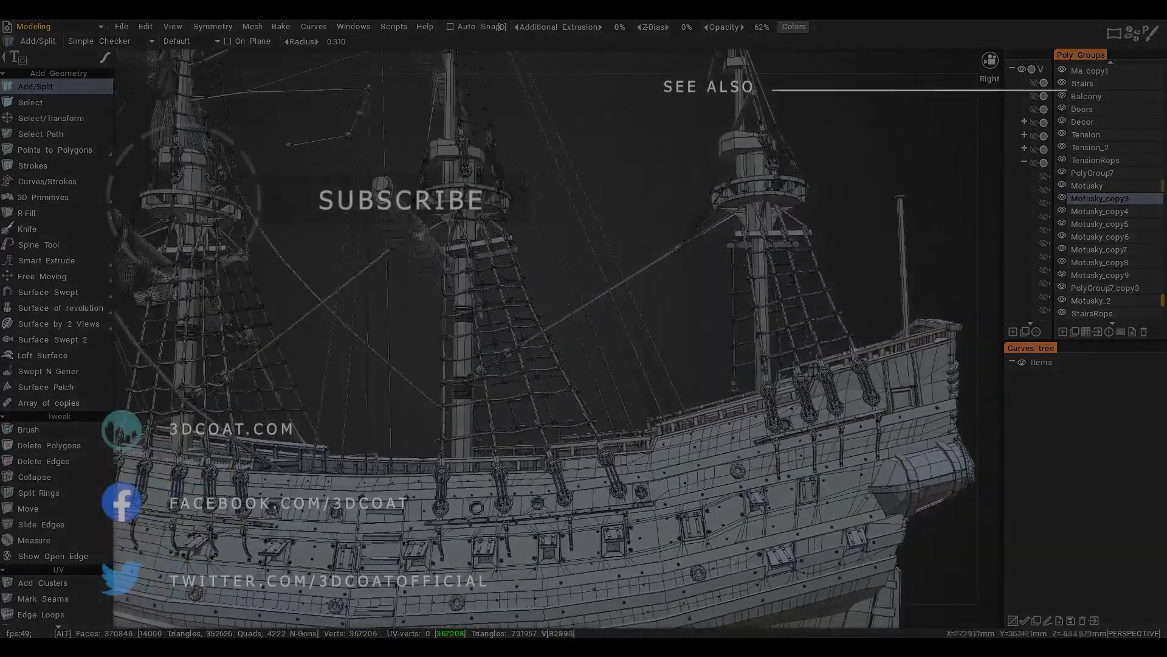
{"action": "left_click_drag", "start_coordinate": [657, 353], "coordinate": [781, 436], "text": "alt"}
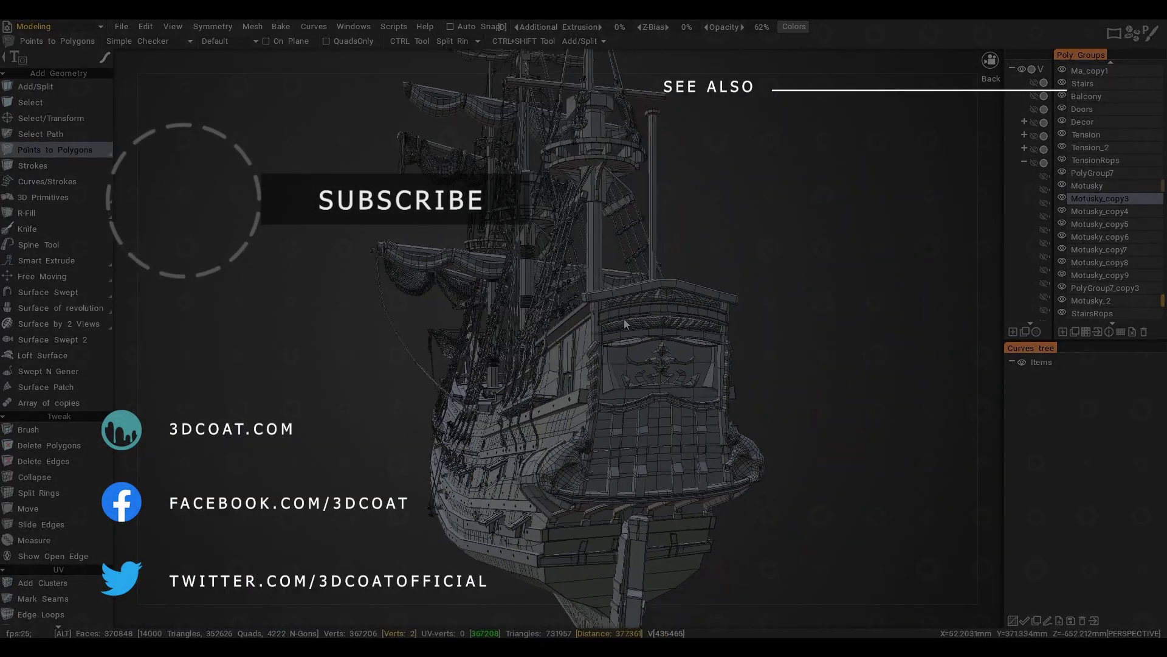